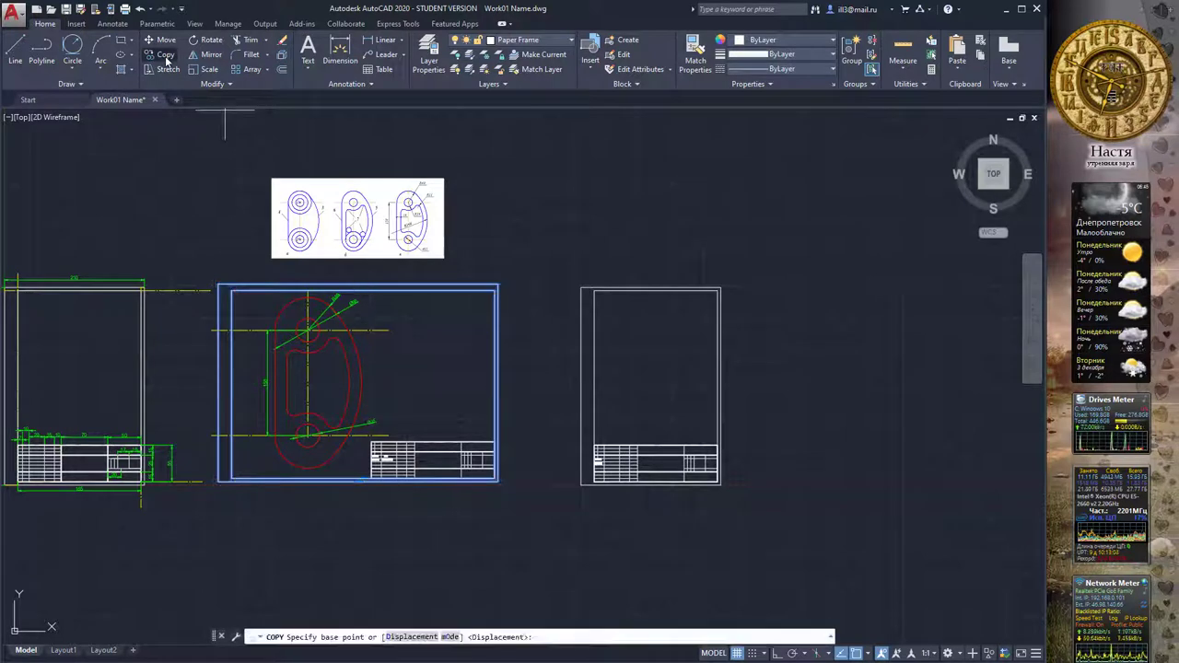
# Copy the landscape paper frame, from its lower-right corner, to the empty area right of the portrait frame
pyautogui.click(498, 480)
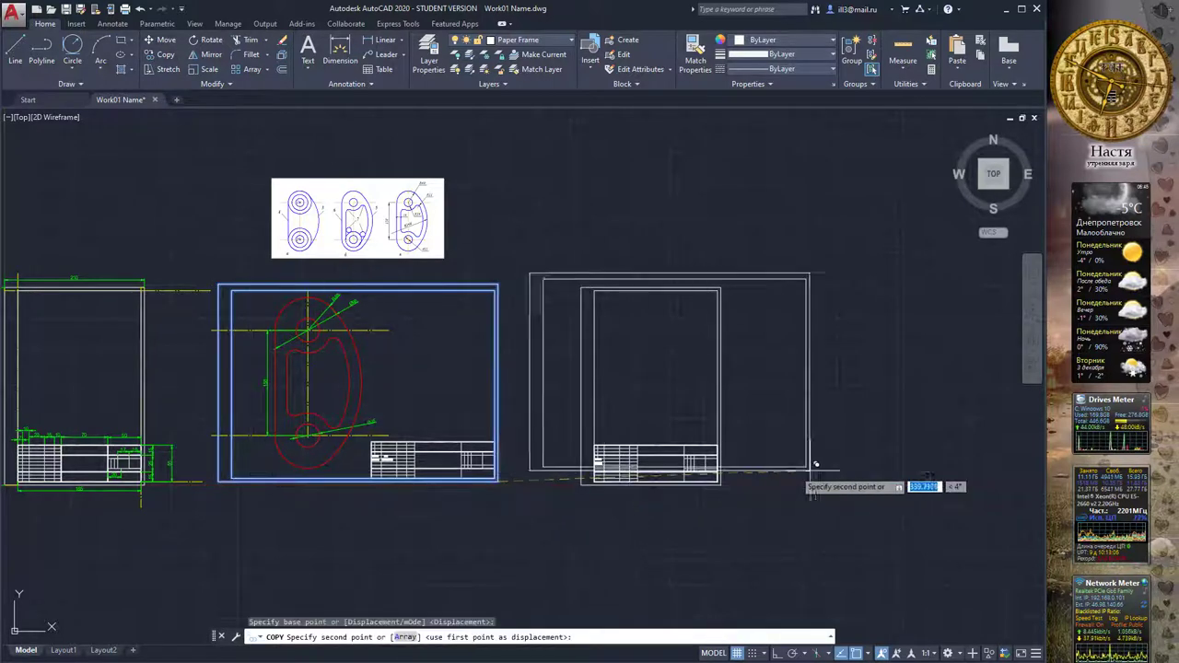
pyautogui.moveTo(792, 480); pyautogui.dragTo(497, 470, button='middle')
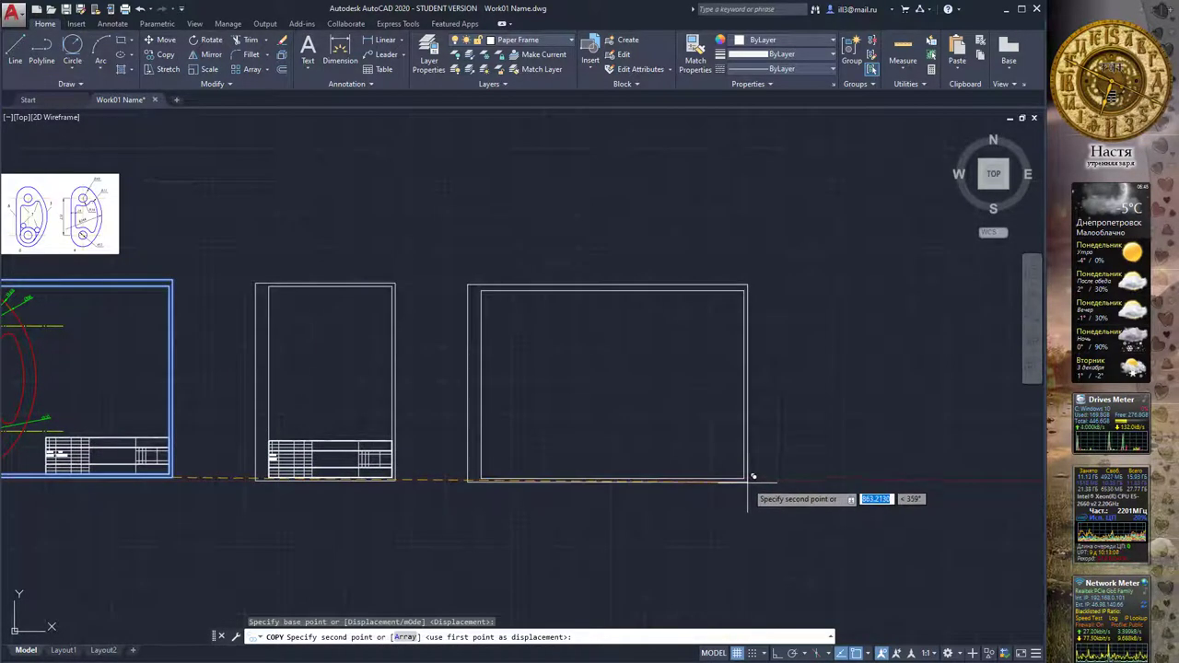
pyautogui.click(743, 480)
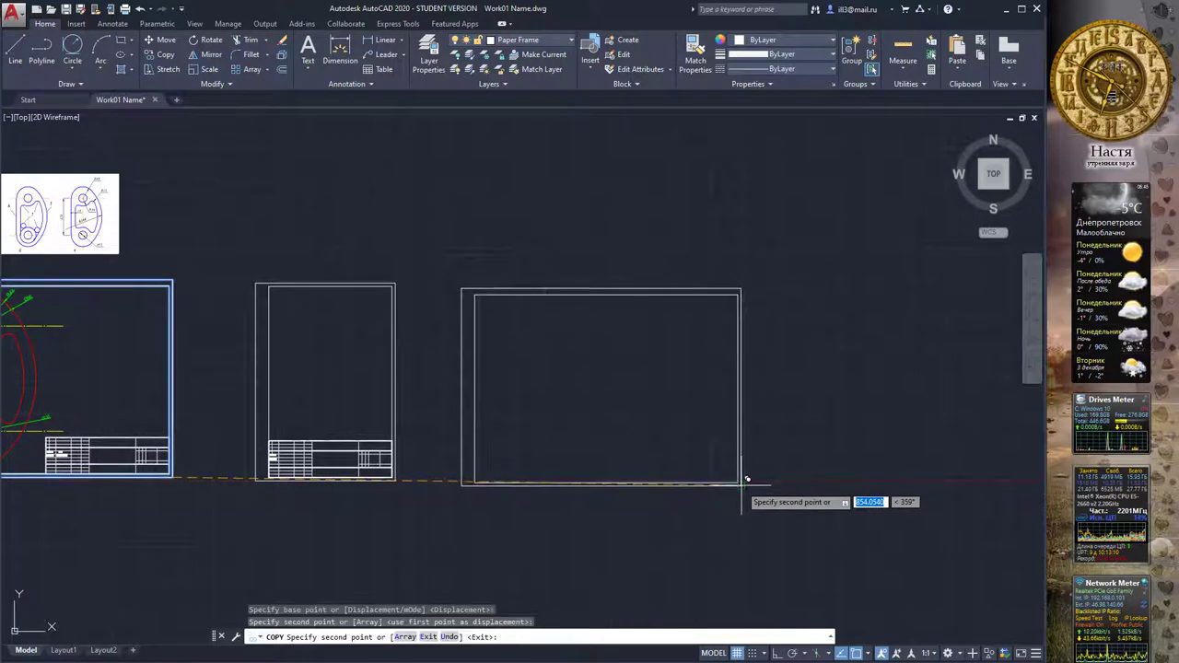
pyautogui.rightClick(761, 433)
pyautogui.press('Escape')
pyautogui.press('Escape')
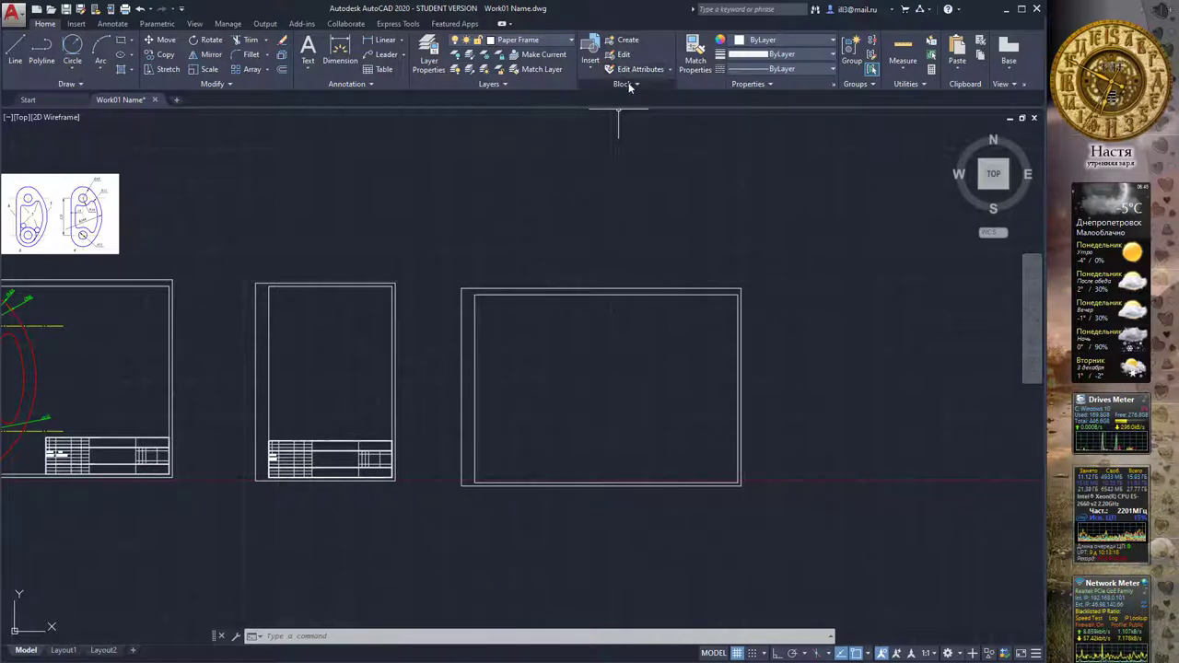
# Insert the "Tittle block" block at the inner lower-right corner of the new landscape frame
pyautogui.click(593, 47)
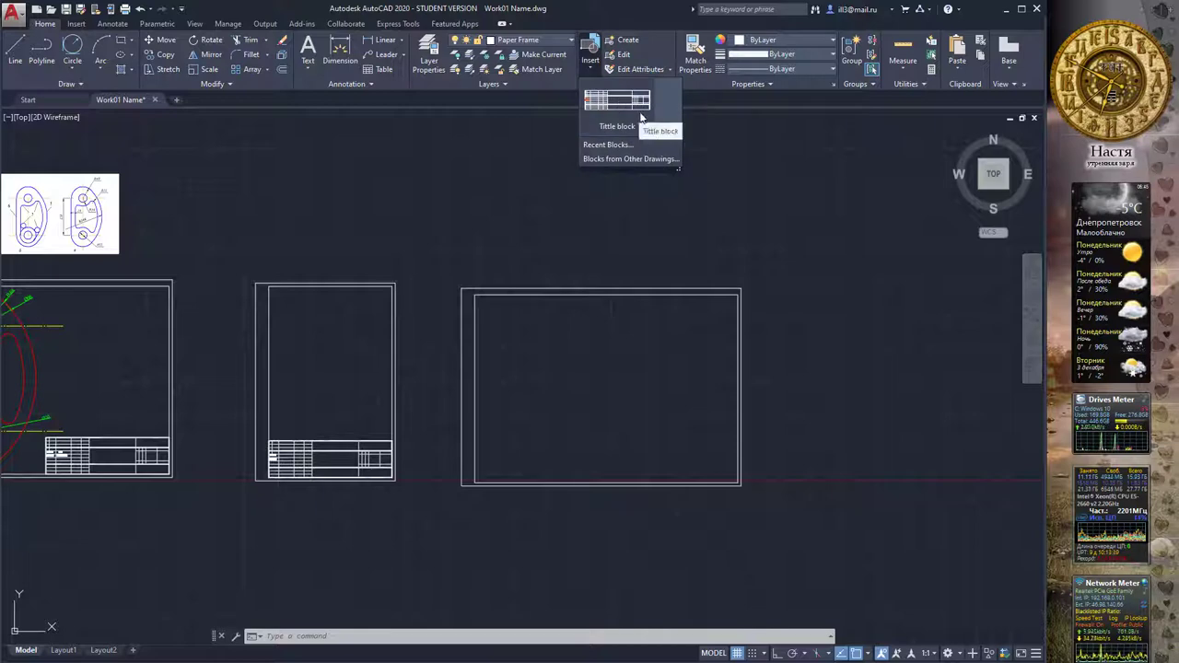
pyautogui.click(616, 99)
pyautogui.scroll(6, 690, 445)
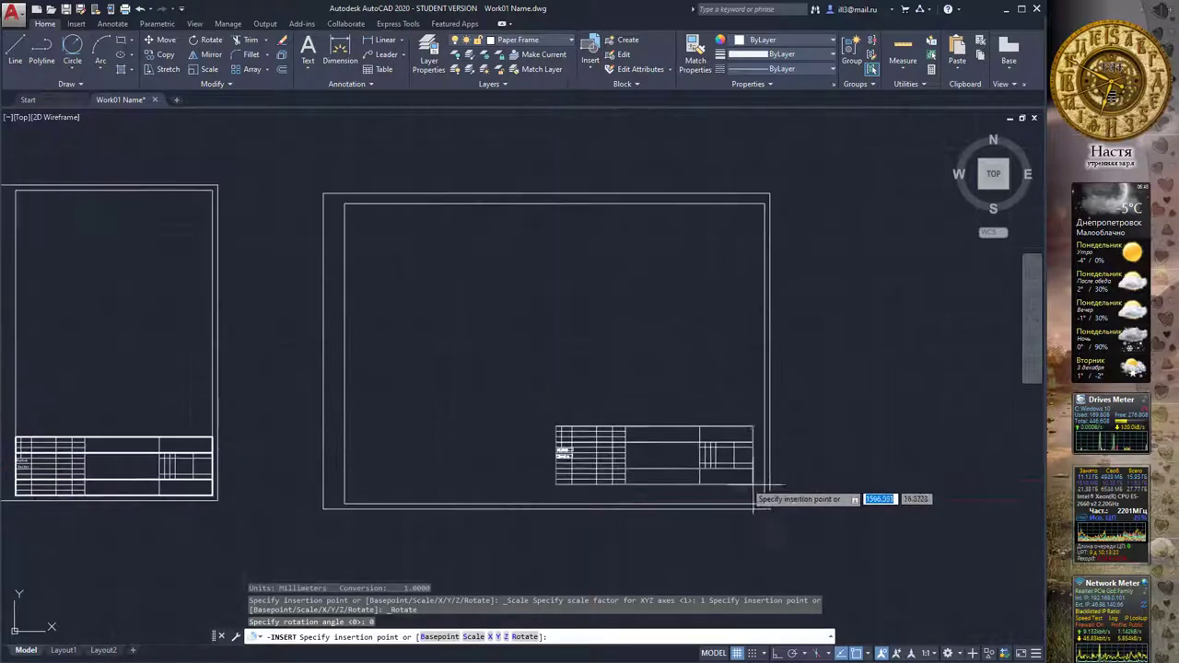
pyautogui.scroll(-4, 810, 543)
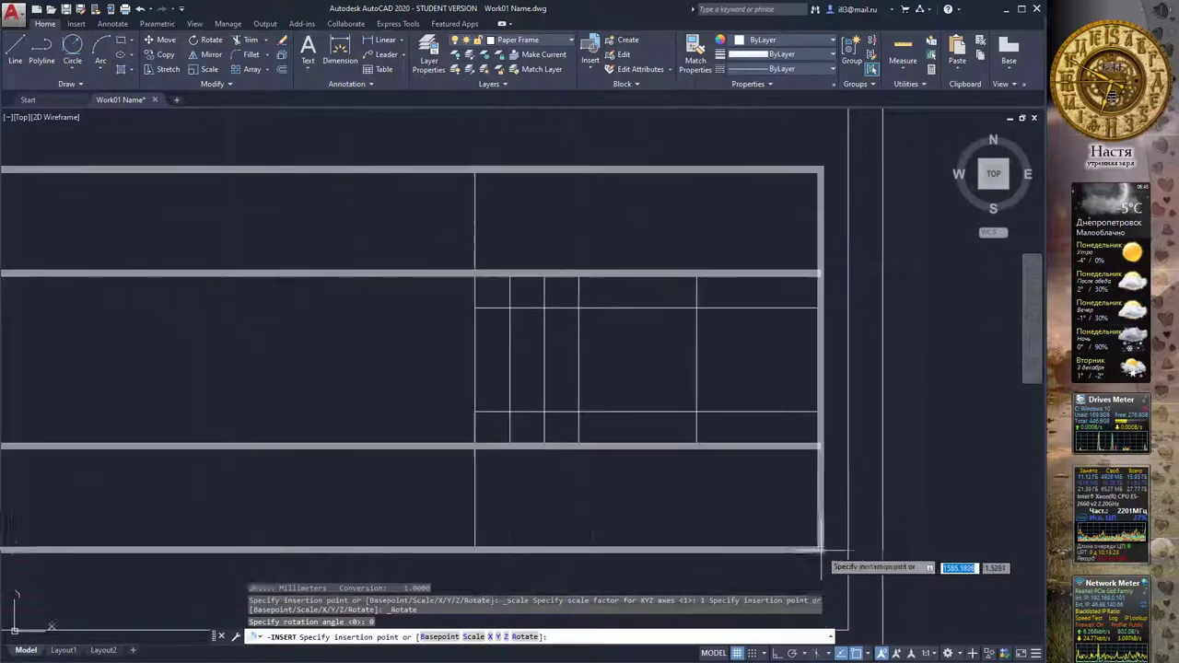
pyautogui.scroll(3, 811, 516)
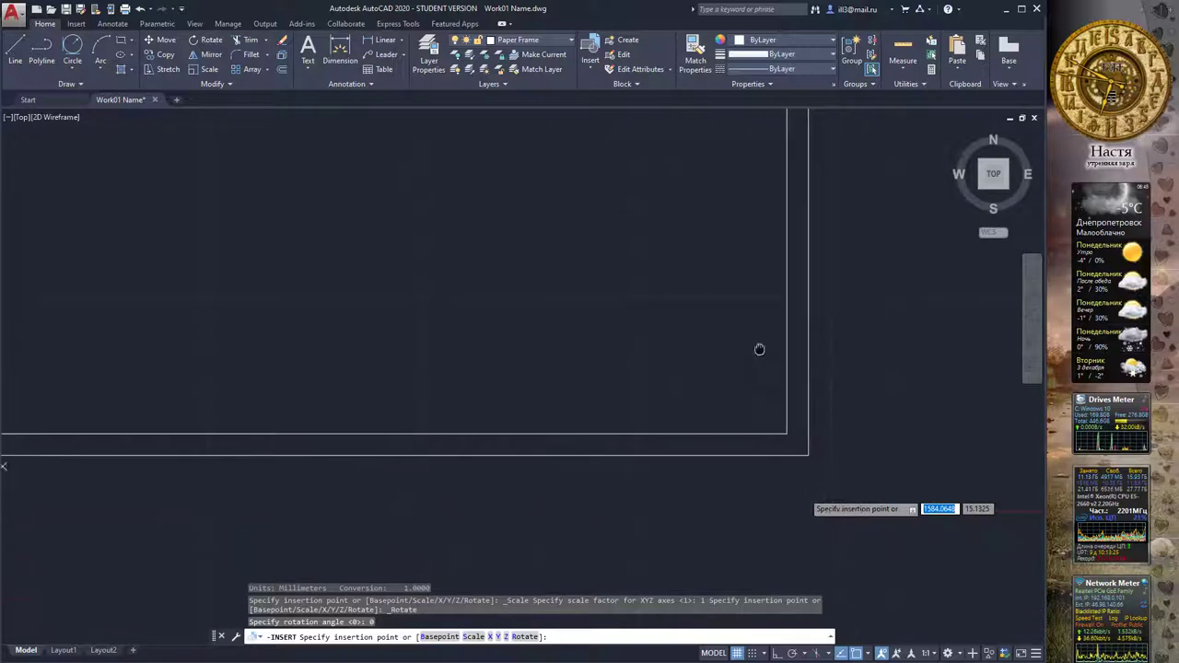
pyautogui.click(787, 434)
pyautogui.scroll(-2, 808, 283)
pyautogui.scroll(-4, 788, 274)
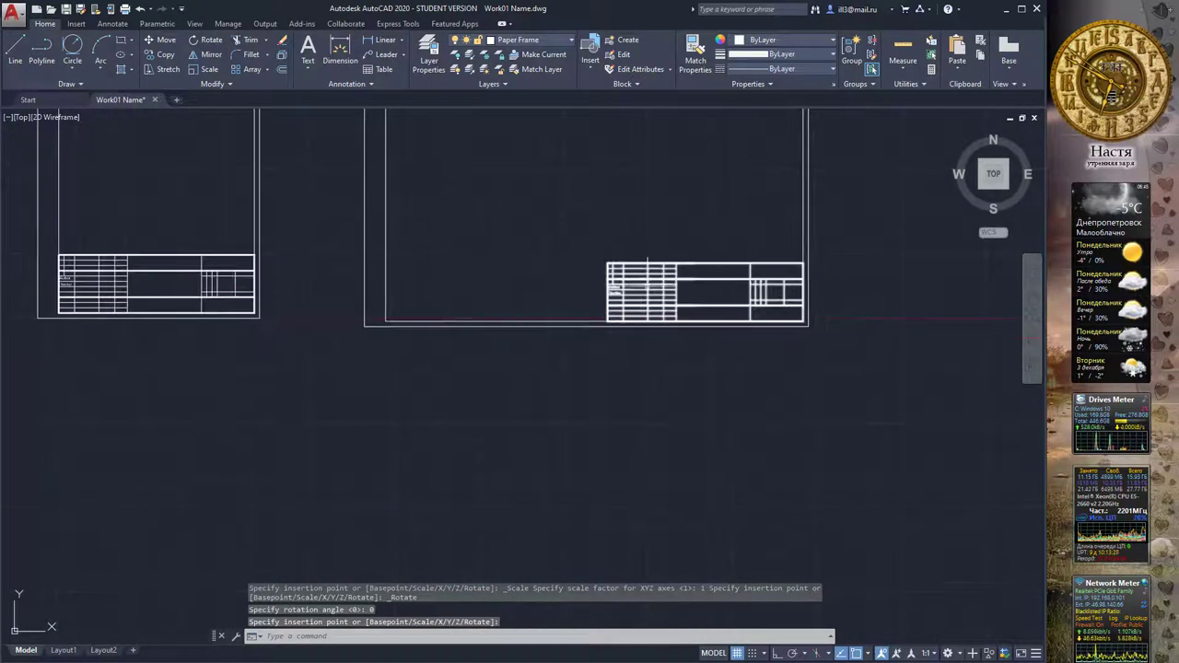
# Write "Second Drawing" as multiline text in the new title block's large middle cell and try a larger text height
pyautogui.scroll(4, 652, 281)
pyautogui.moveTo(764, 217); pyautogui.dragTo(568, 330, button='middle')
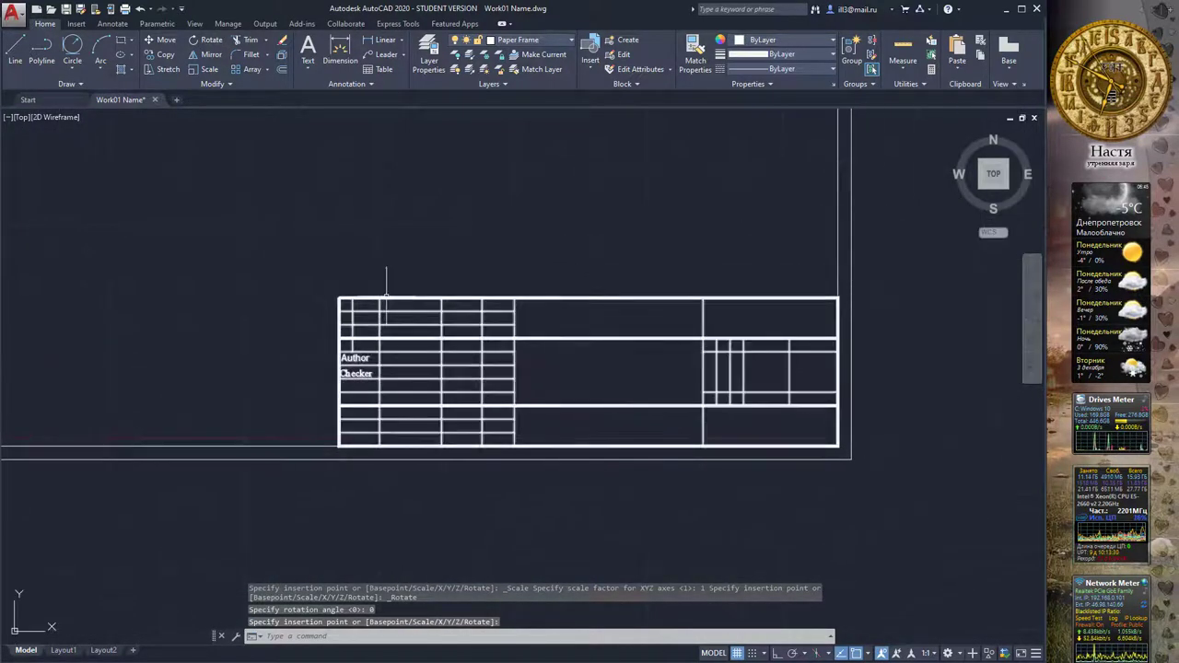
pyautogui.click(308, 51)
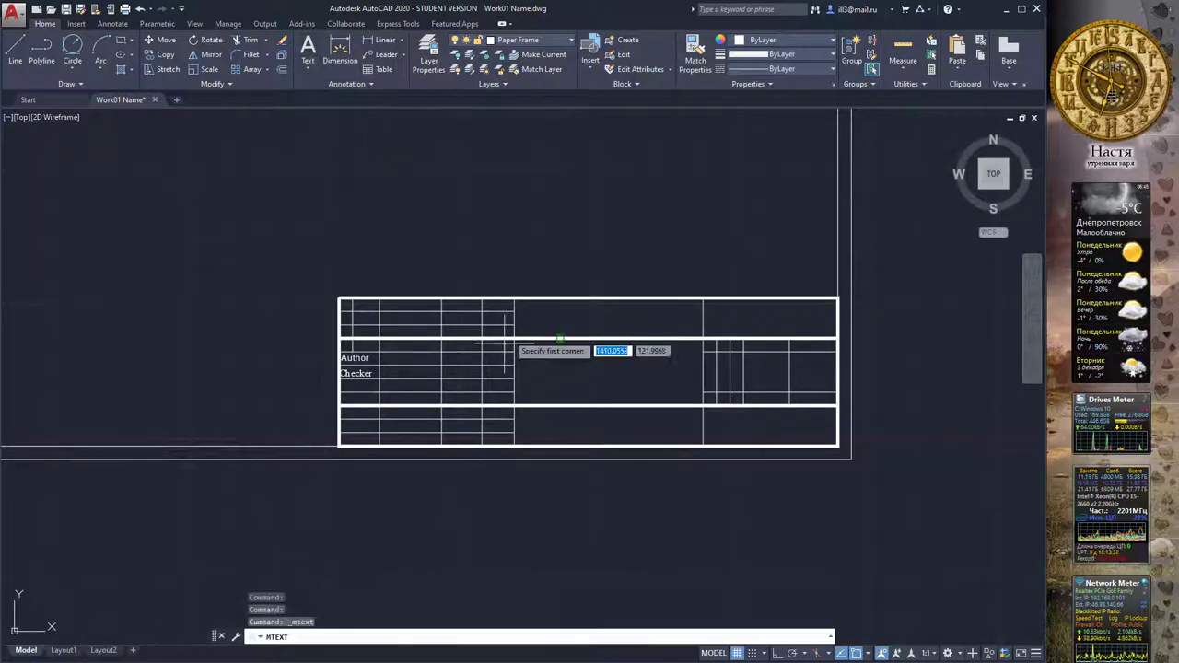
pyautogui.click(523, 394)
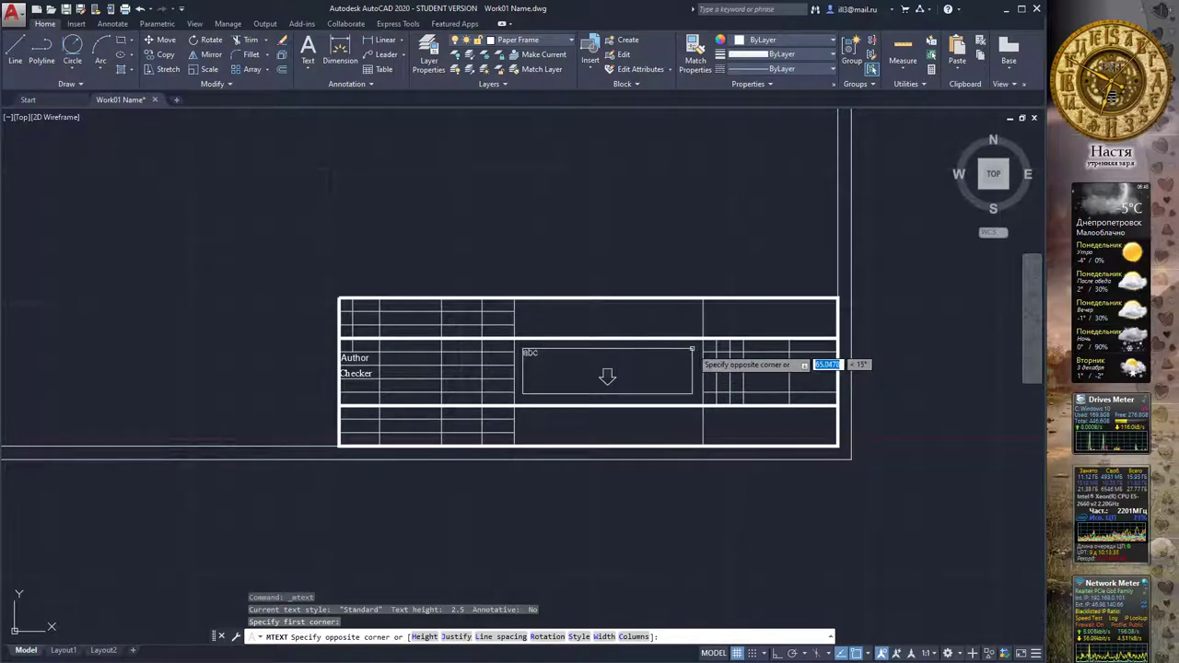
pyautogui.click(692, 349)
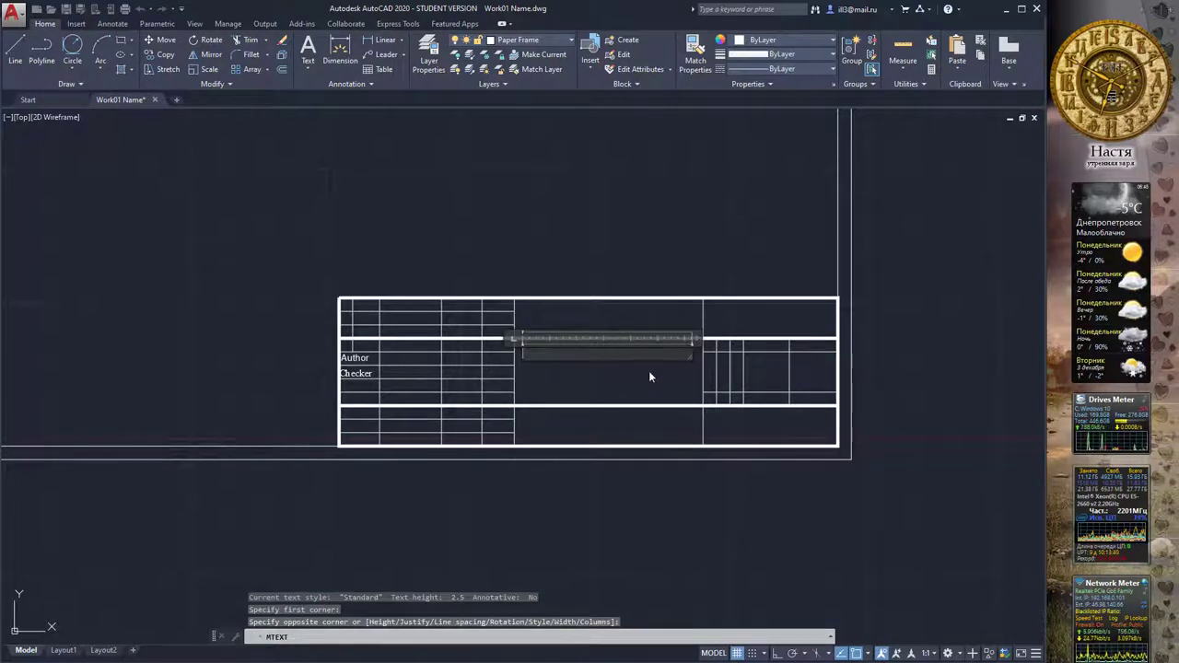
pyautogui.write('Sec')
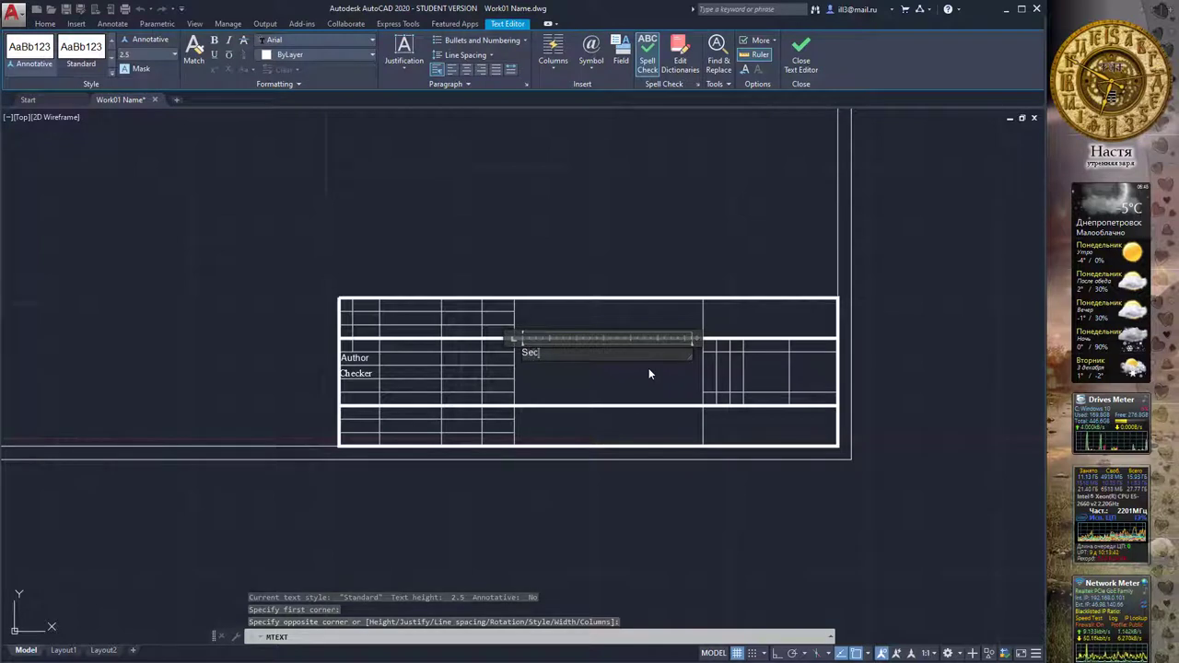
pyautogui.write('ond Dr')
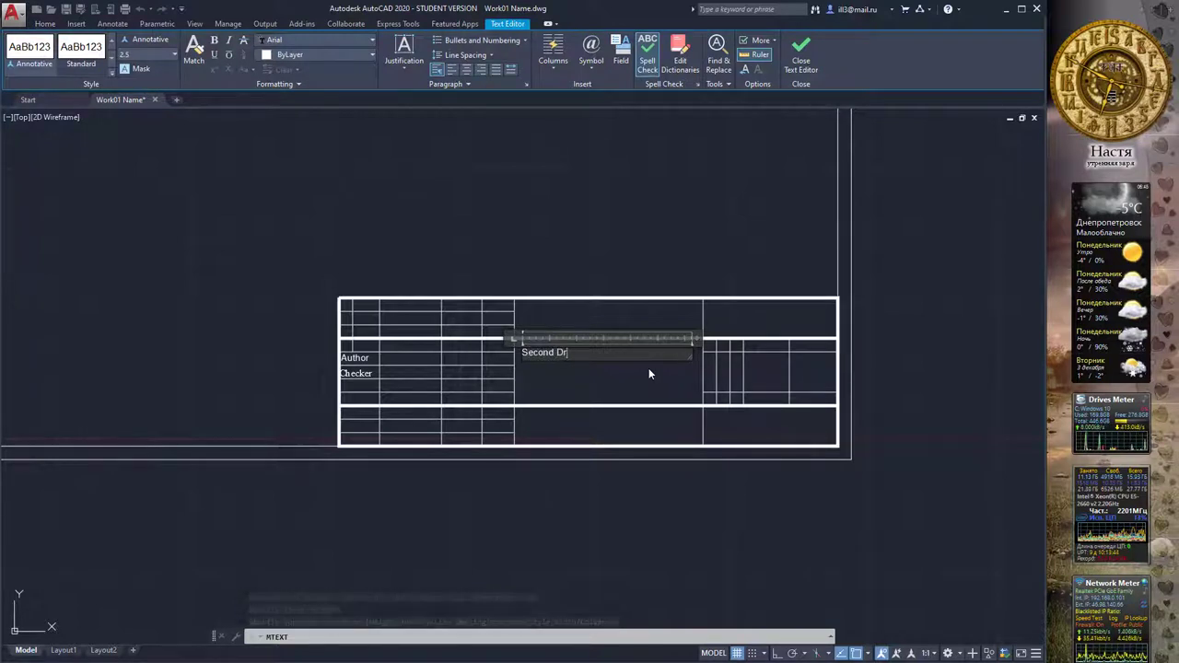
pyautogui.write('awing')
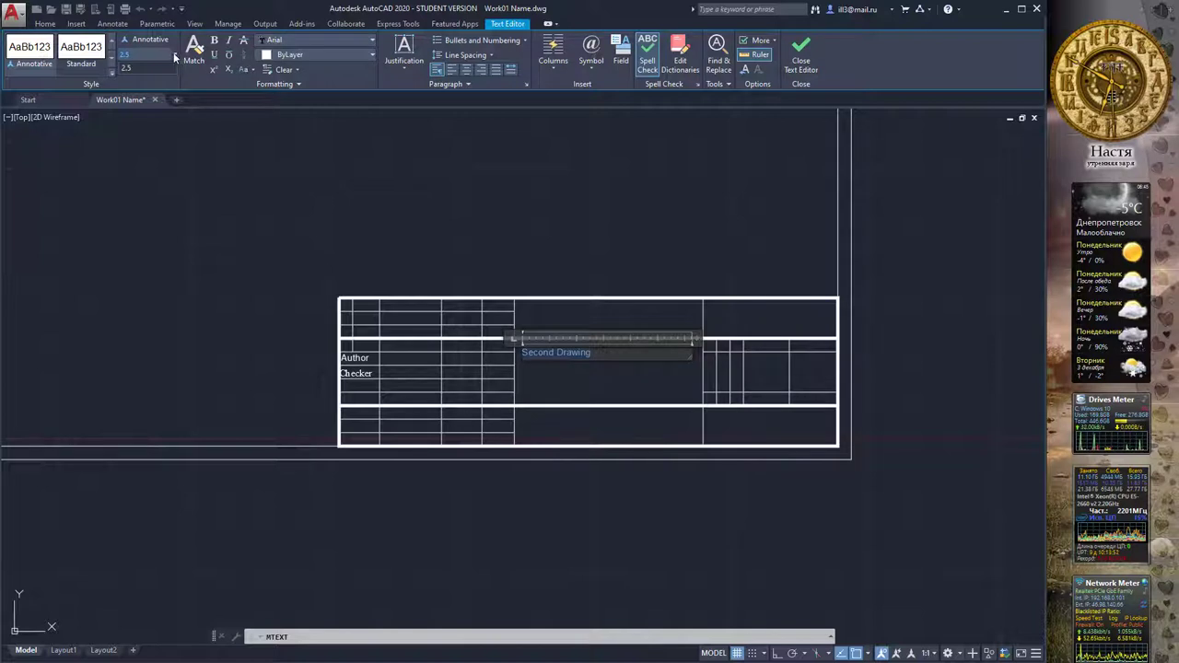
pyautogui.click(119, 56)
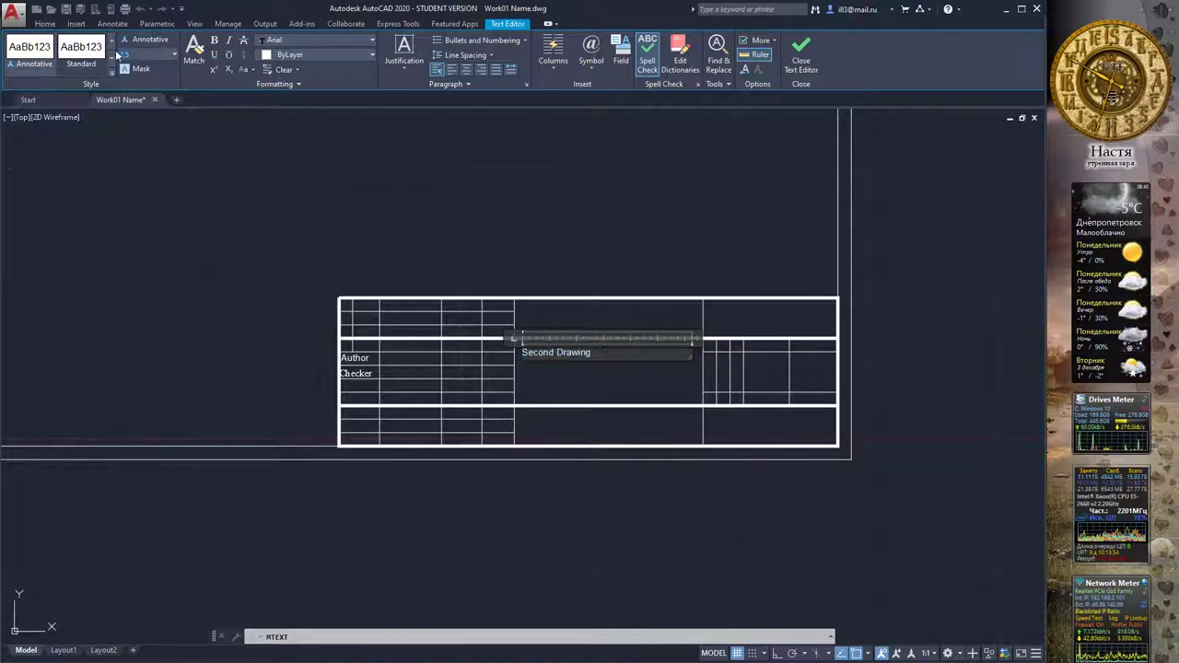
pyautogui.write('3')
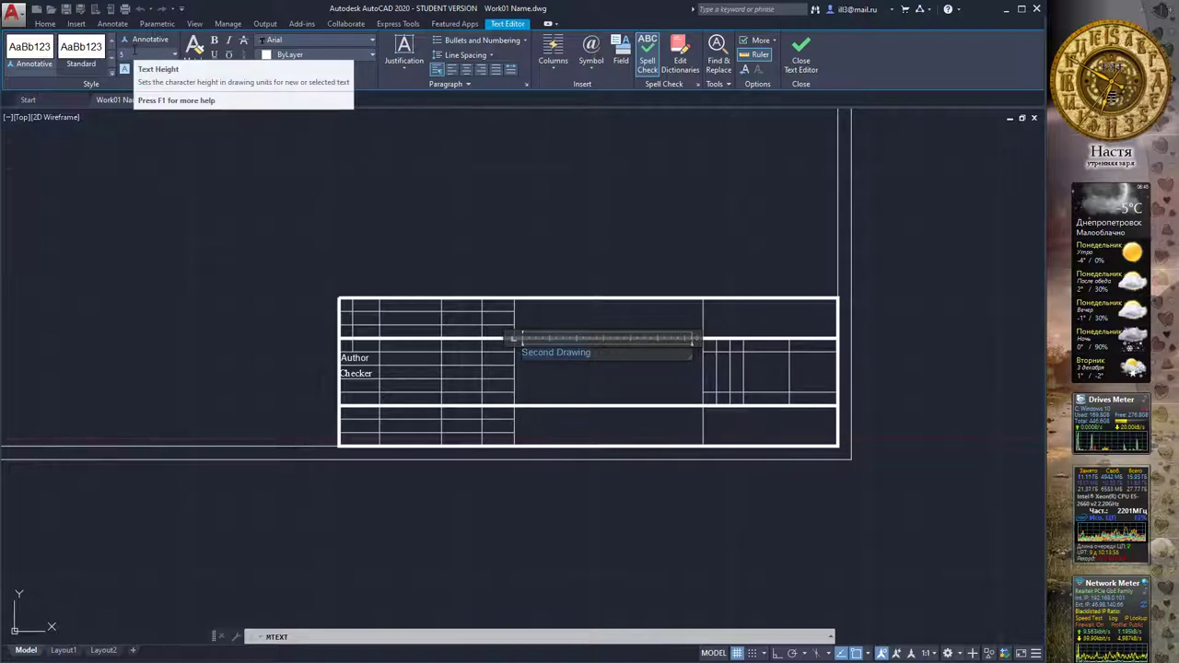
pyautogui.click(800, 53)
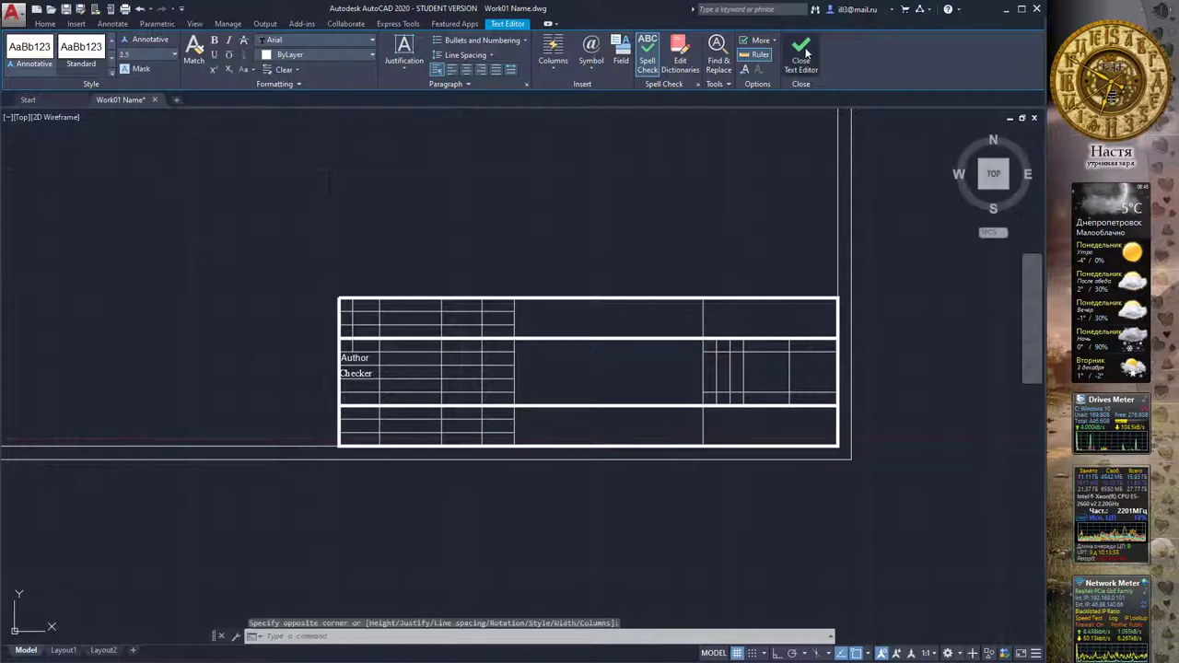
# Try text height 10 on "Second Drawing", settle on 7, and reposition the text to fit inside the middle cell
pyautogui.click(570, 352)
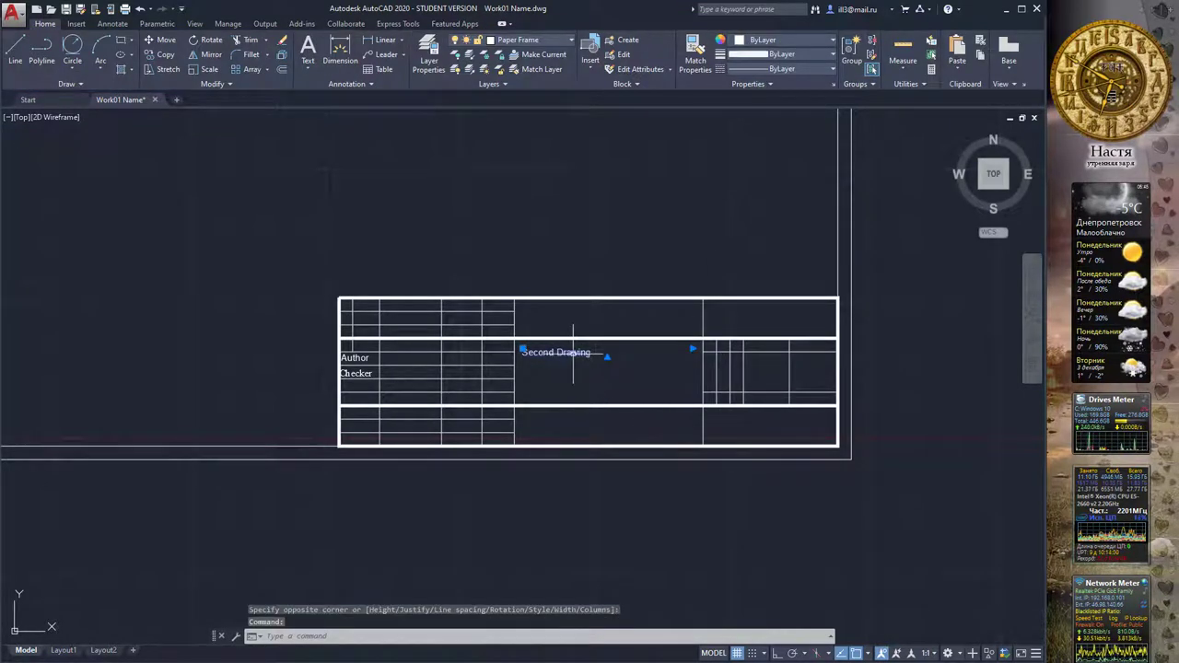
pyautogui.moveTo(573, 353)
pyautogui.mouseDown()
pyautogui.moveTo(584, 389)
pyautogui.moveTo(576, 374)
pyautogui.mouseUp()
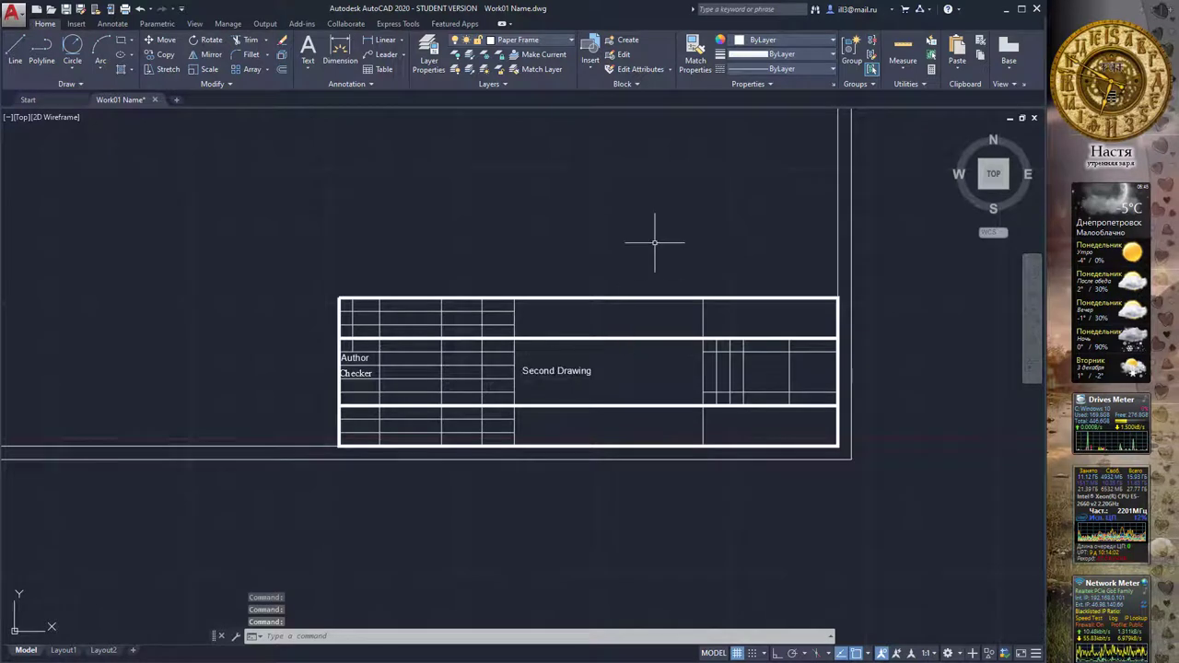
pyautogui.doubleClick(575, 372)
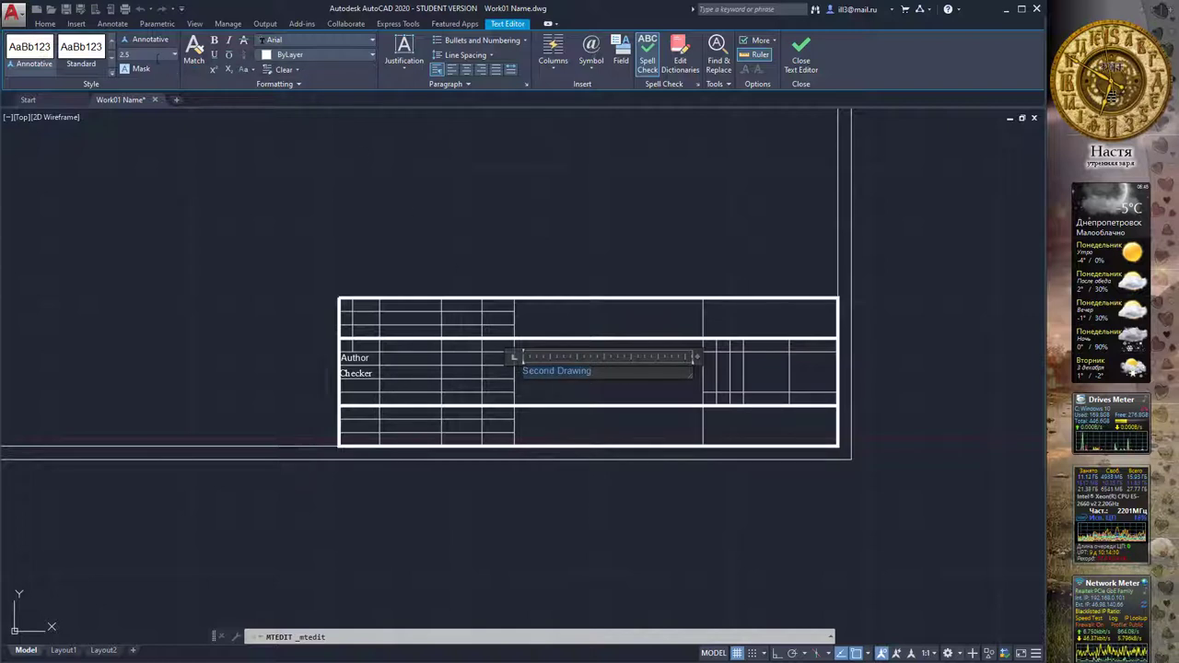
pyautogui.write('10')
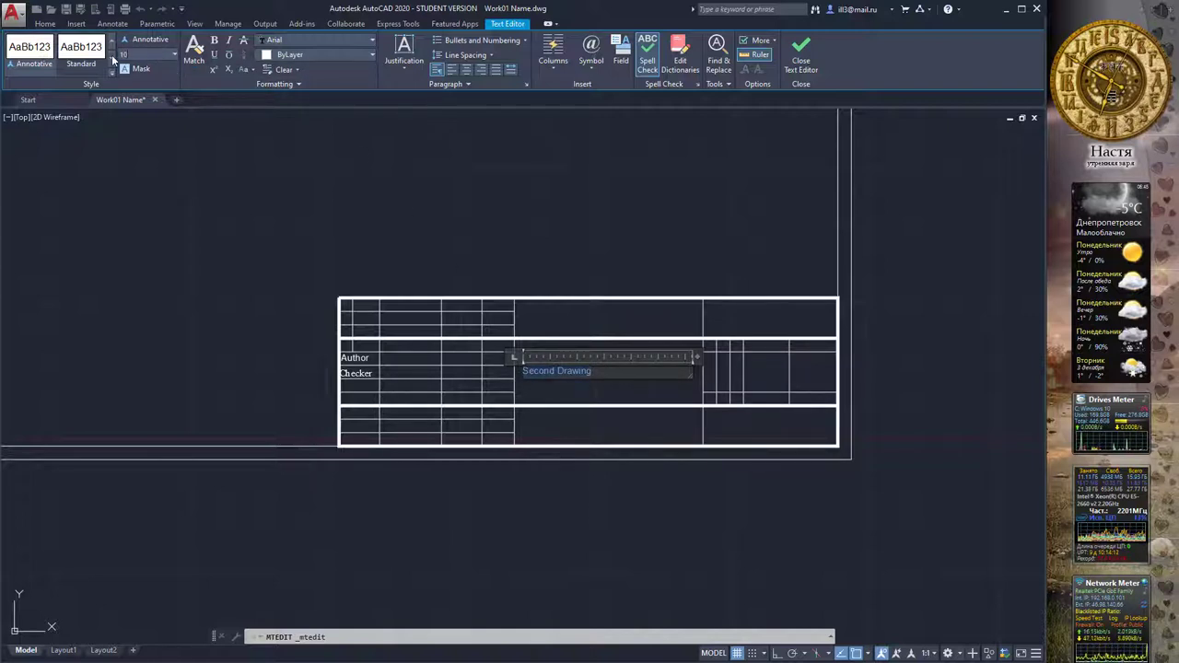
pyautogui.press('Return')
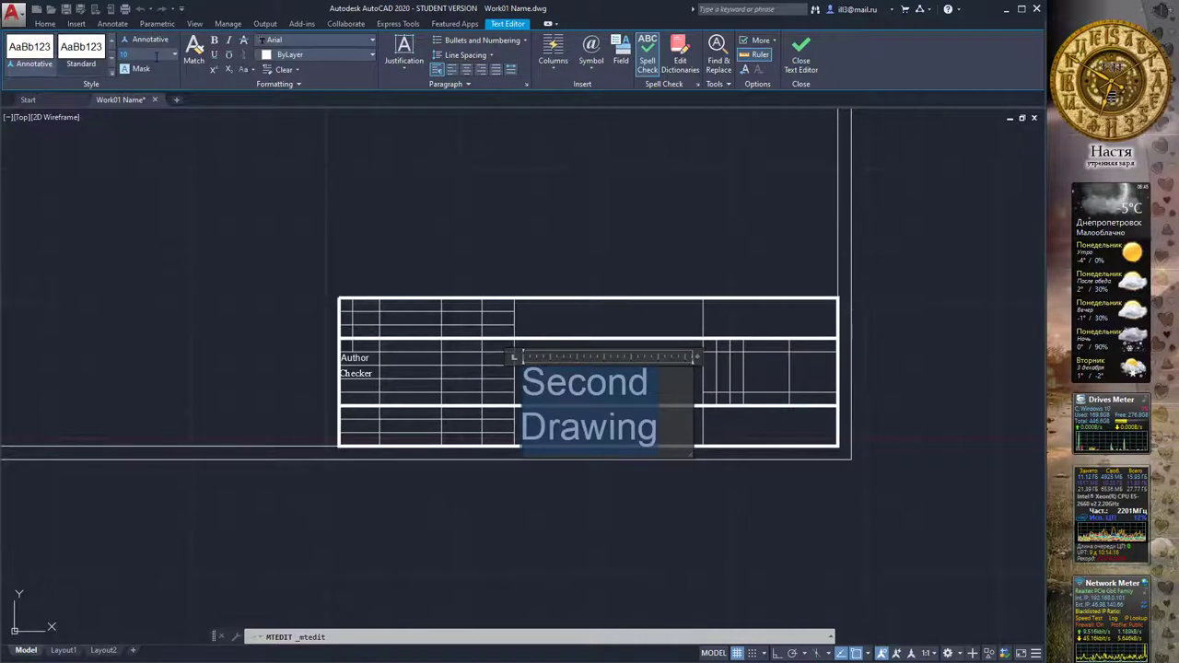
pyautogui.press('Return')
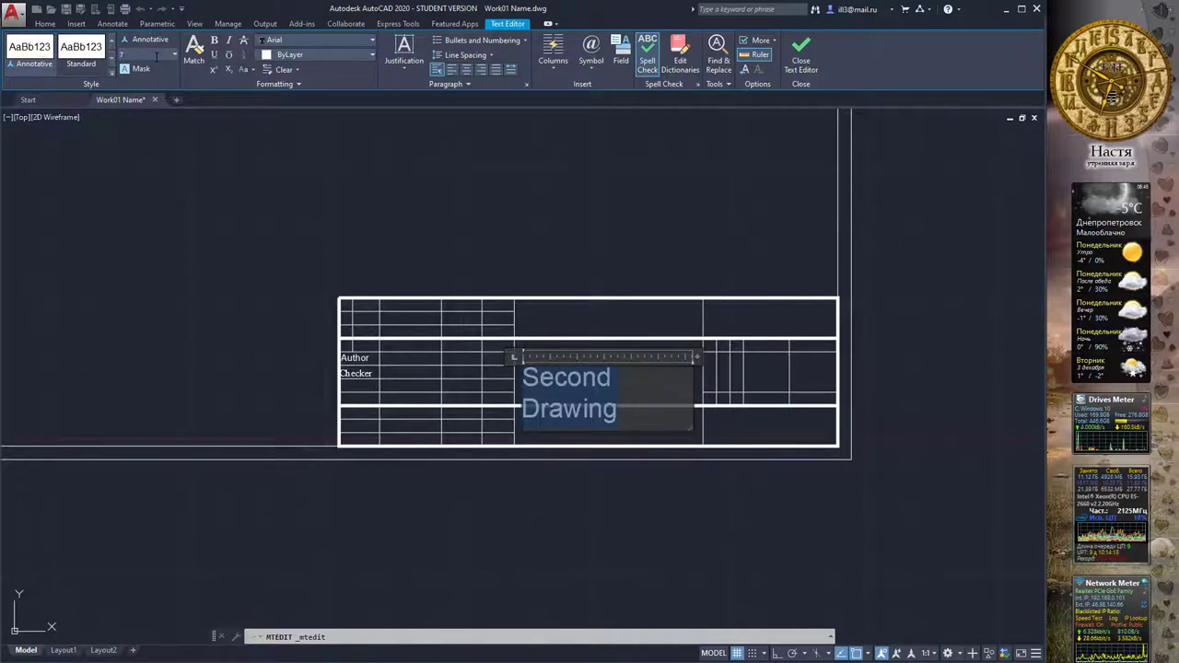
pyautogui.click(800, 57)
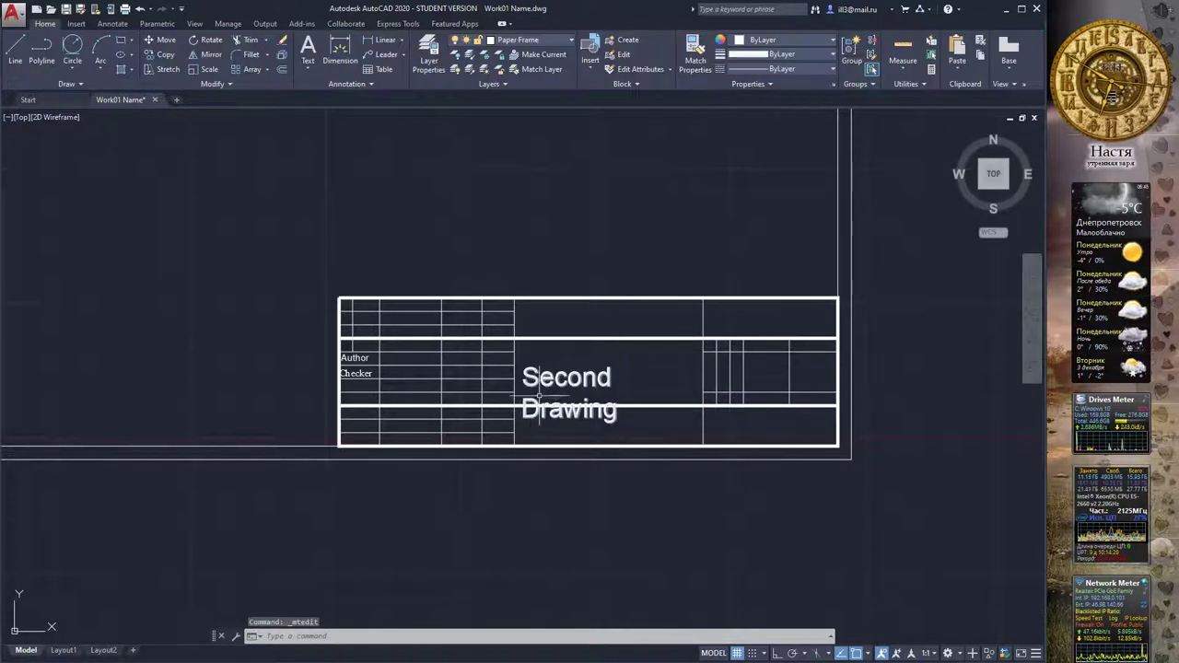
pyautogui.moveTo(579, 383); pyautogui.dragTo(583, 363)
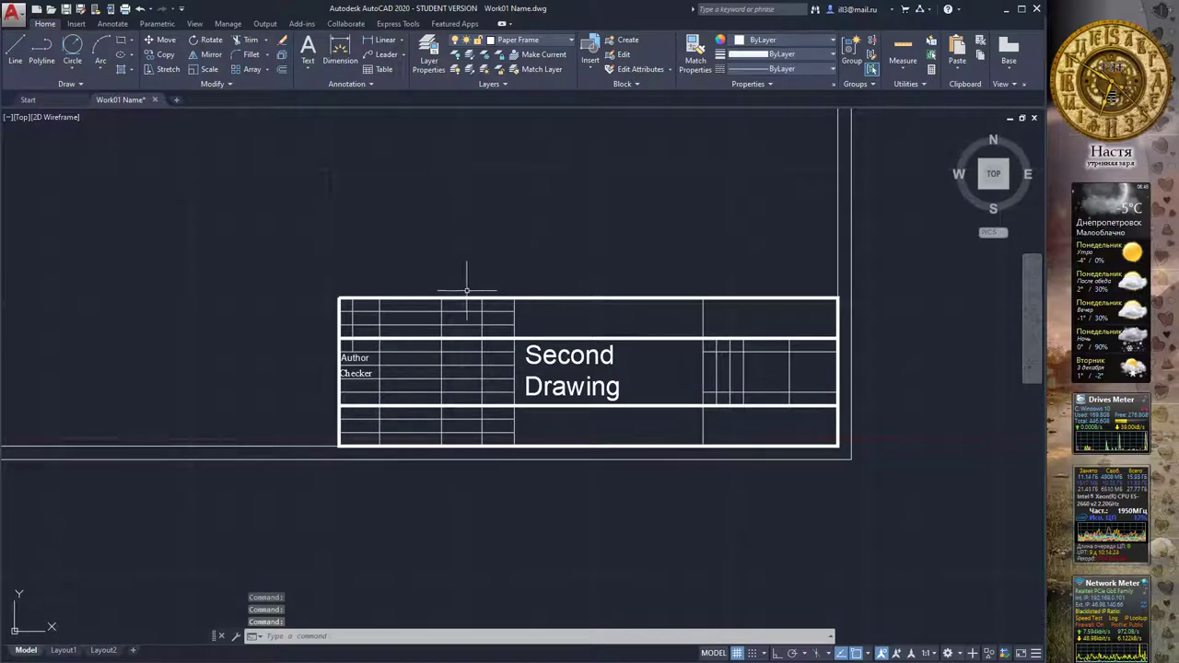
# Paste the copied bracket reference image just right of the new landscape frame, with the default scale 1 and rotation 0
pyautogui.scroll(-2, 373, 231)
pyautogui.moveTo(261, 173); pyautogui.dragTo(547, 384, button='middle')
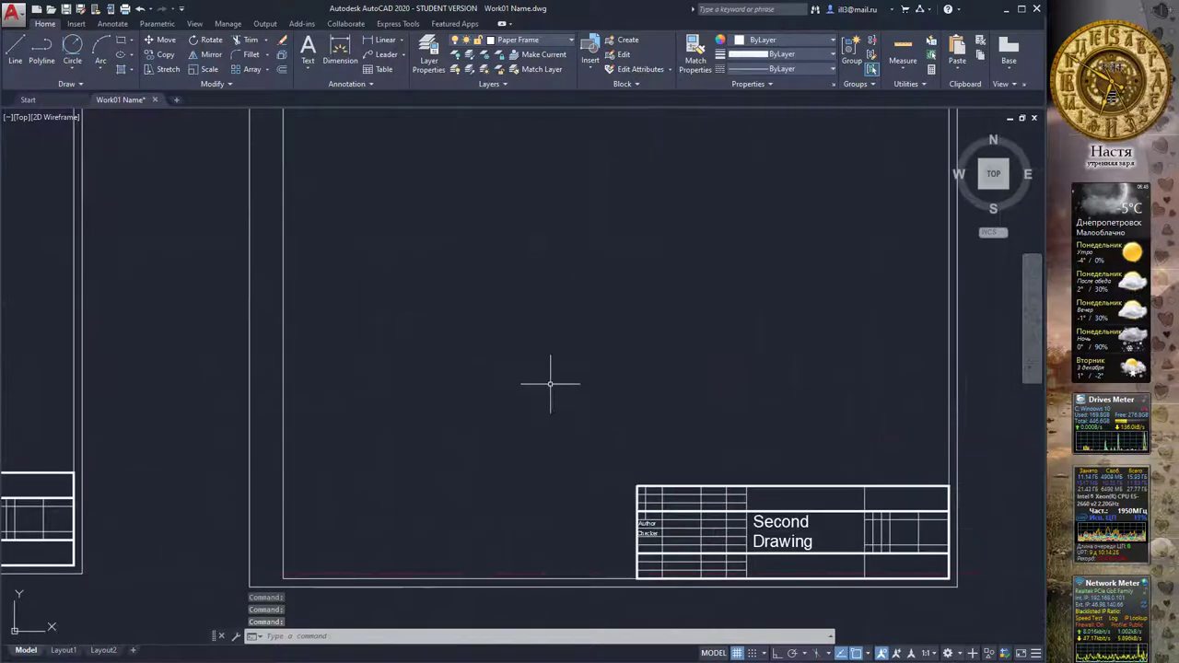
pyautogui.scroll(-3, 558, 350)
pyautogui.scroll(2, 558, 350)
pyautogui.moveTo(566, 273)
pyautogui.mouseDown(button='middle')
pyautogui.moveTo(500, 303)
pyautogui.moveTo(480, 292)
pyautogui.mouseUp(button='middle')
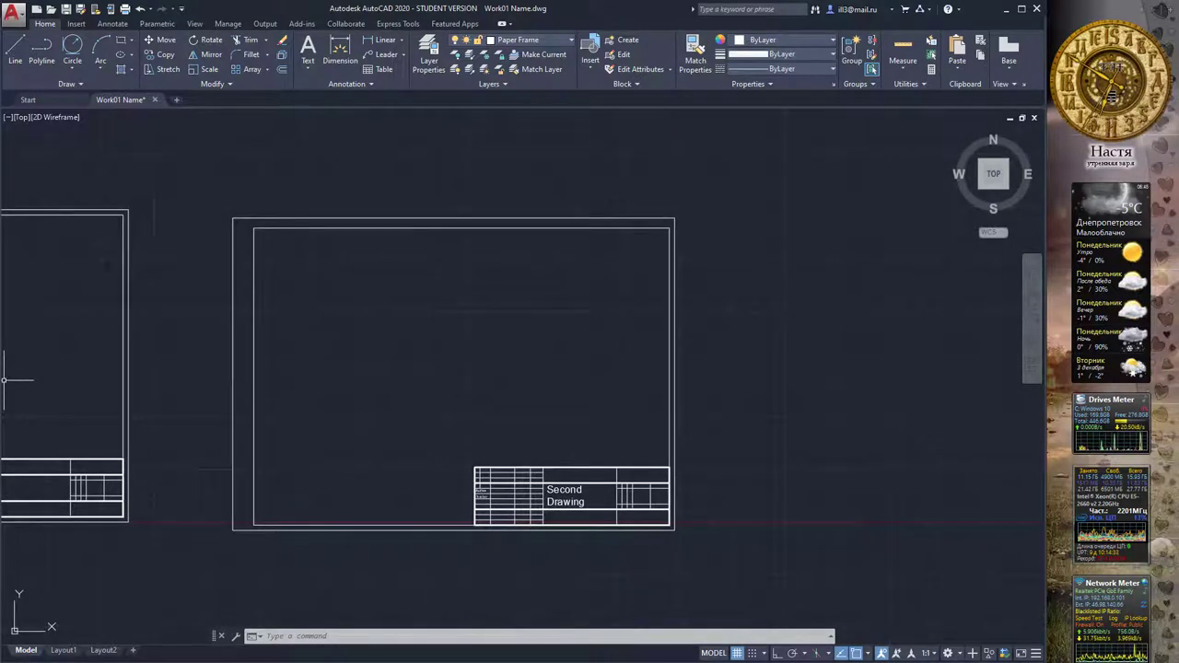
pyautogui.hotkey('ctrl', 'v')
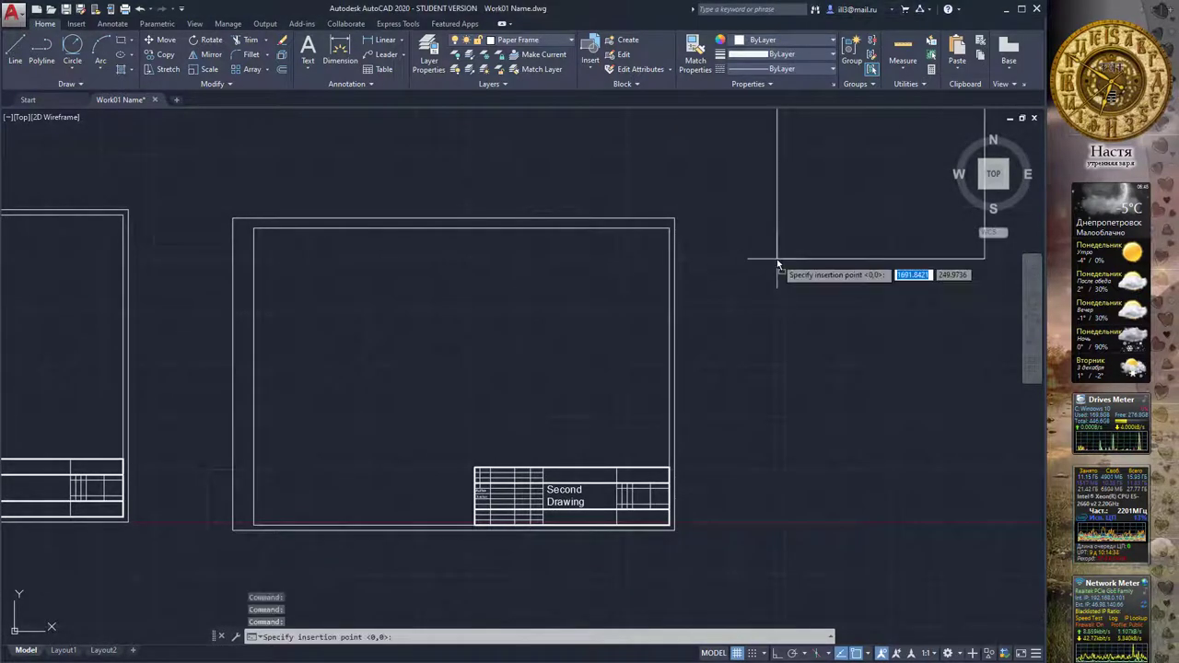
pyautogui.click(712, 492)
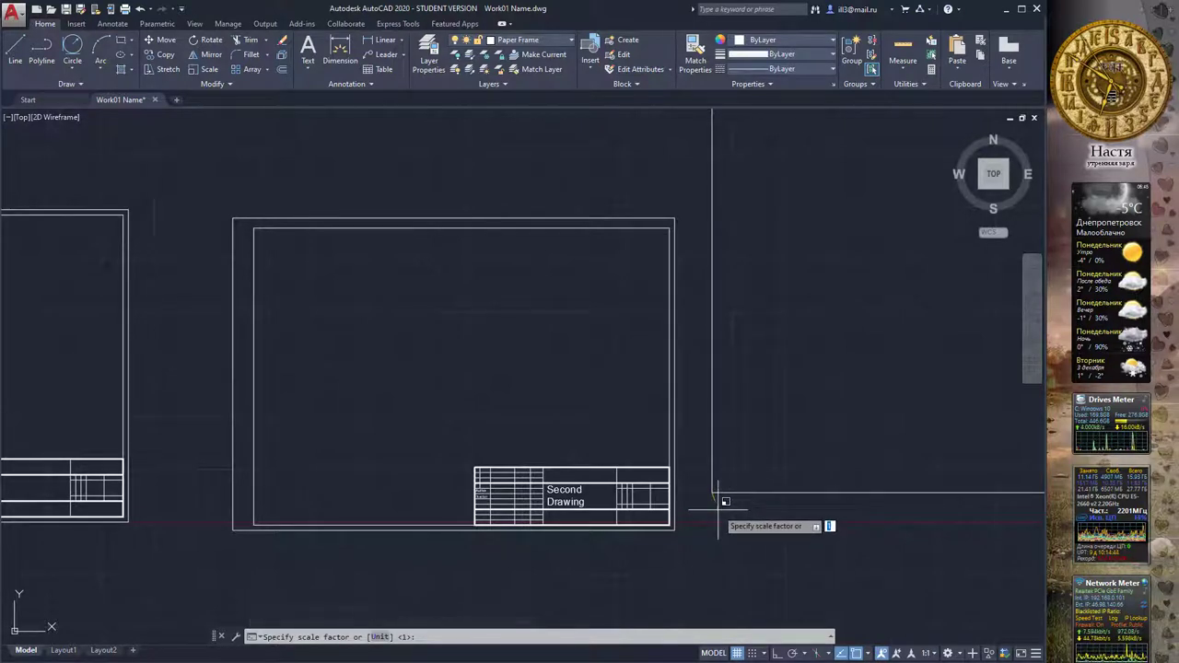
pyautogui.press('Return')
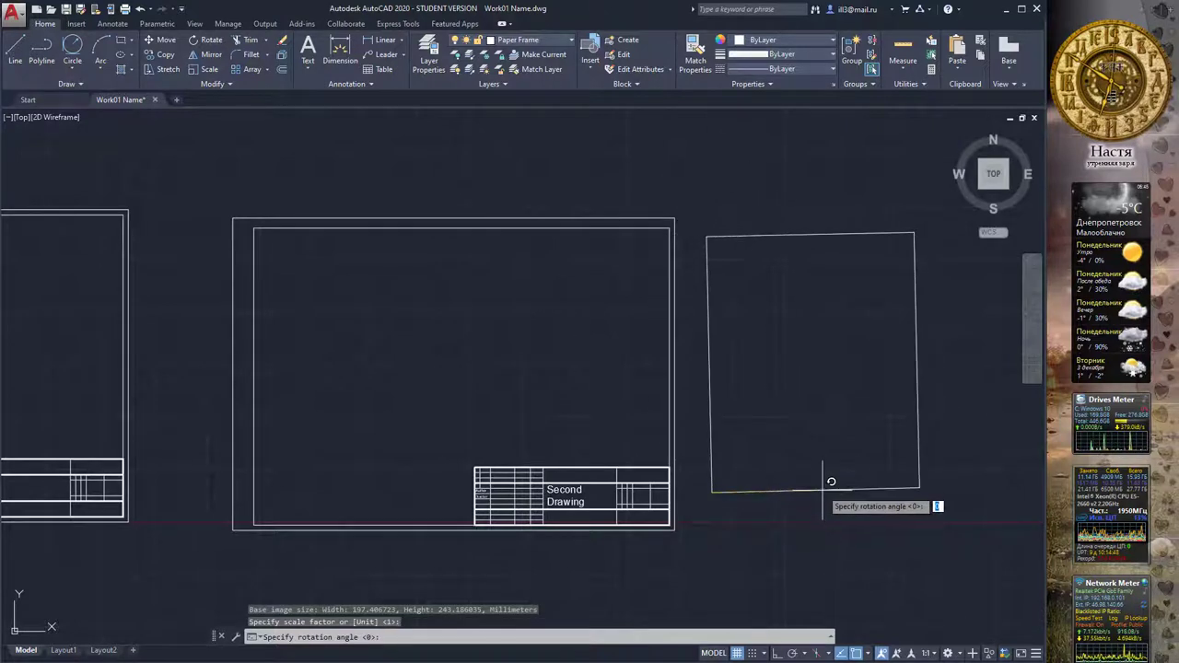
pyautogui.press('Return')
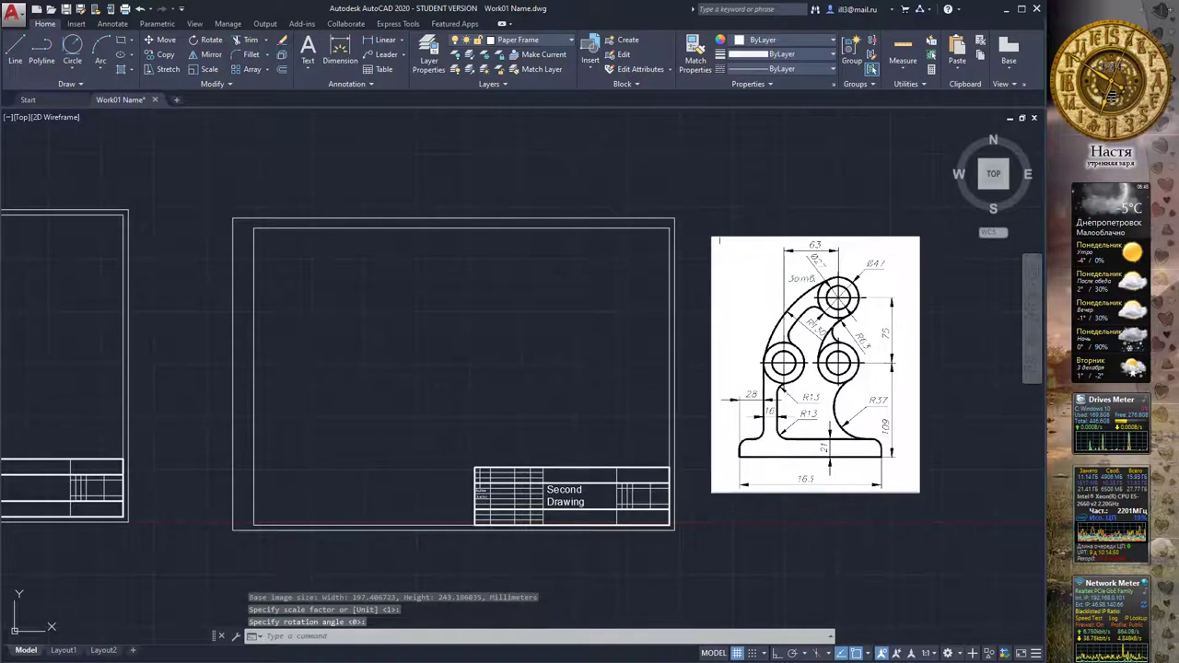
pyautogui.moveTo(821, 185); pyautogui.dragTo(794, 237, button='middle')
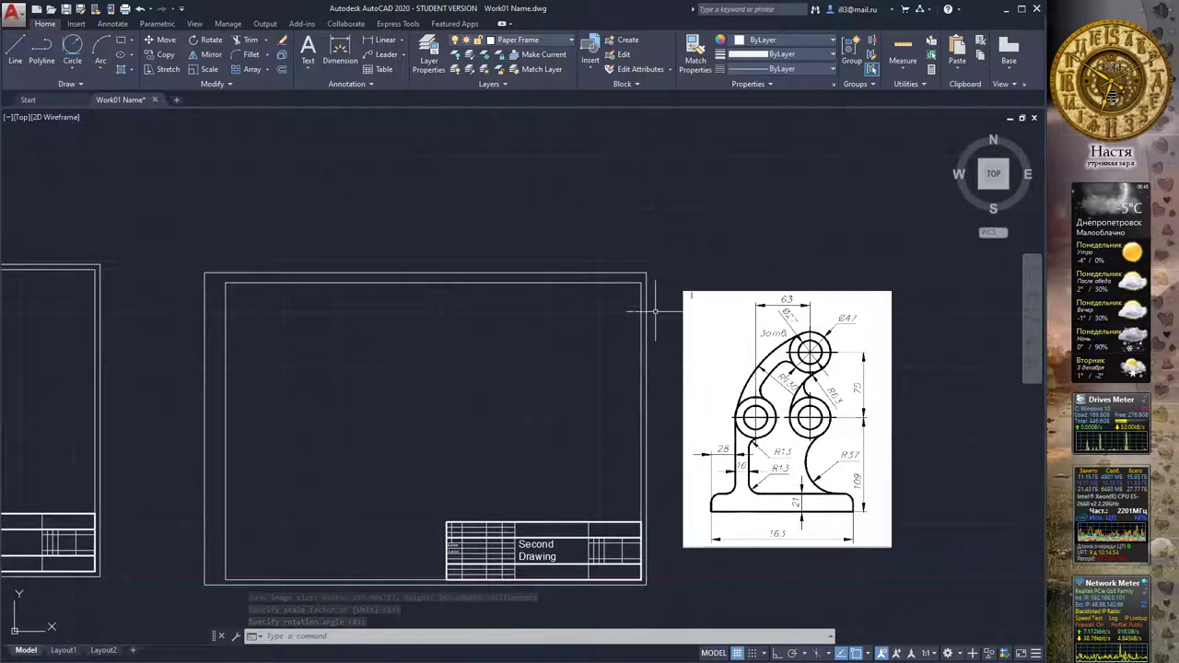
pyautogui.moveTo(590, 351); pyautogui.dragTo(595, 316, button='middle')
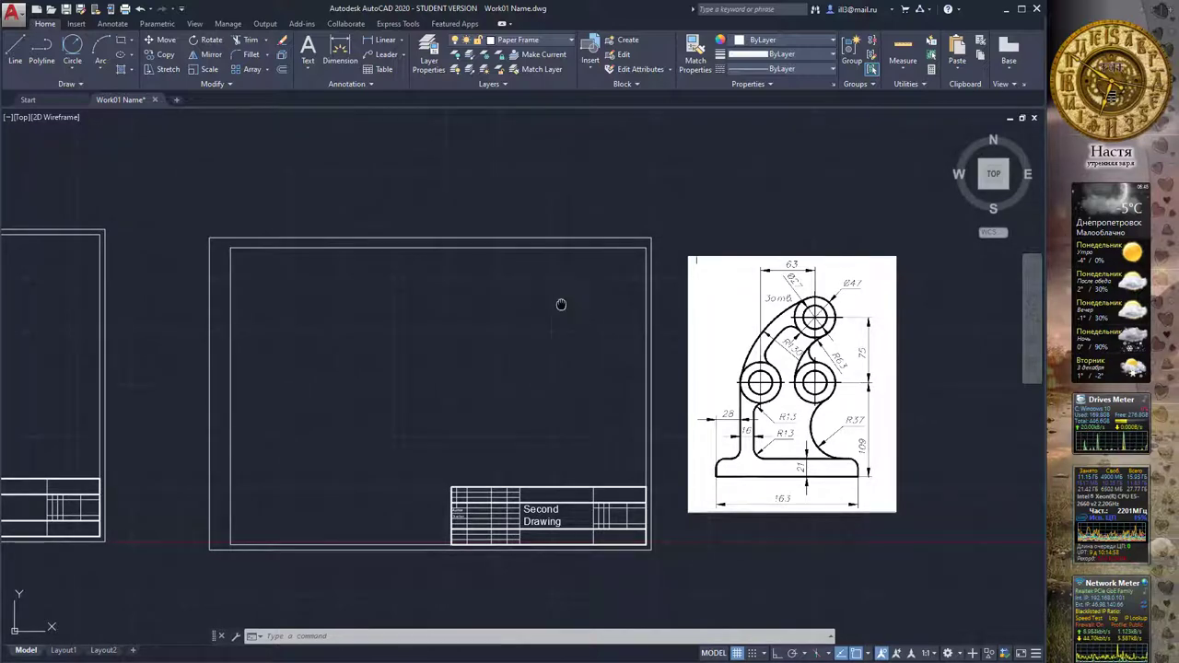
# Make Construction the current layer for laying out the bracket's centre lines
pyautogui.moveTo(561, 305); pyautogui.dragTo(511, 262, button='middle')
pyautogui.scroll(2, 511, 260)
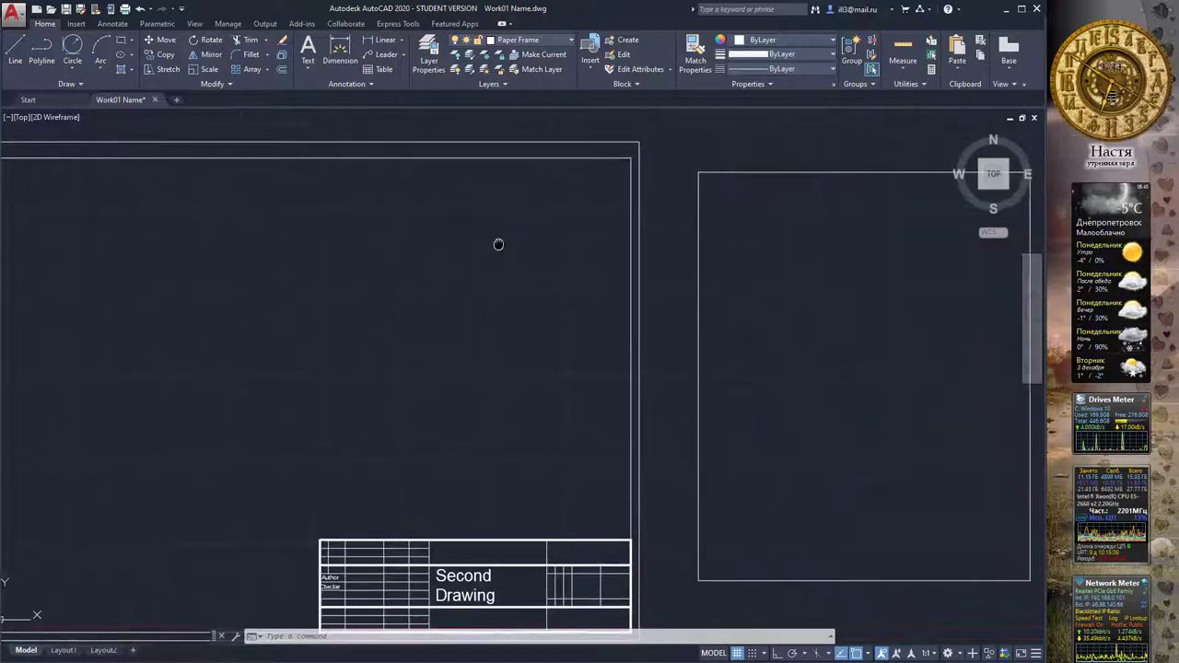
pyautogui.scroll(-2, 487, 248)
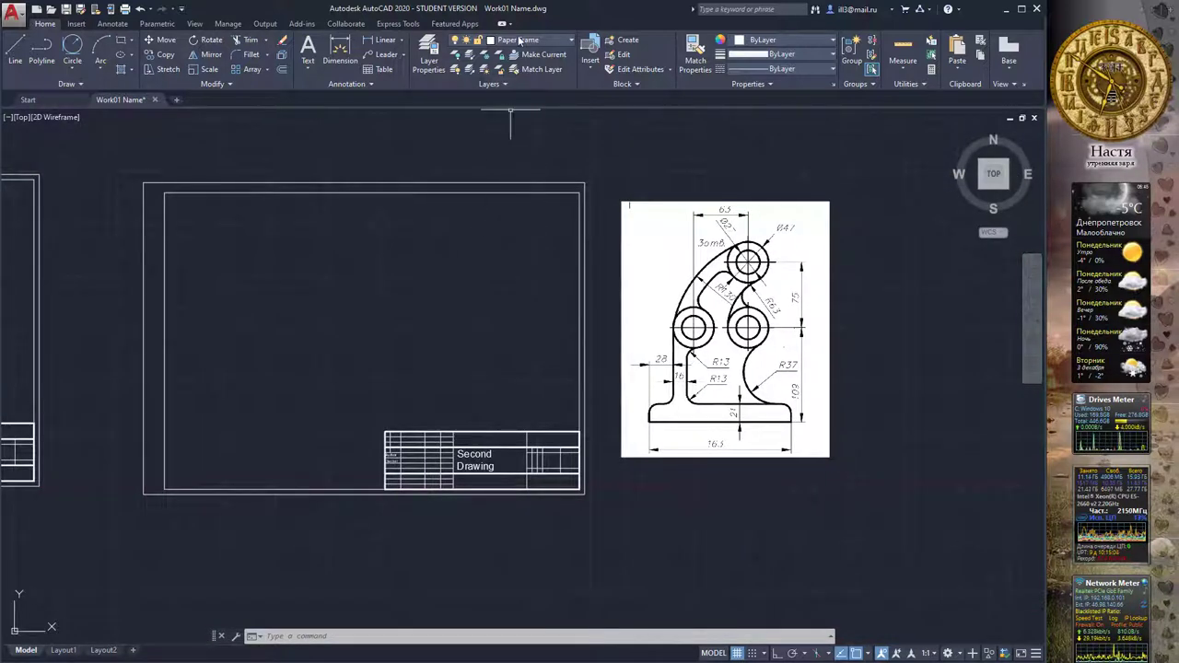
pyautogui.click(520, 40)
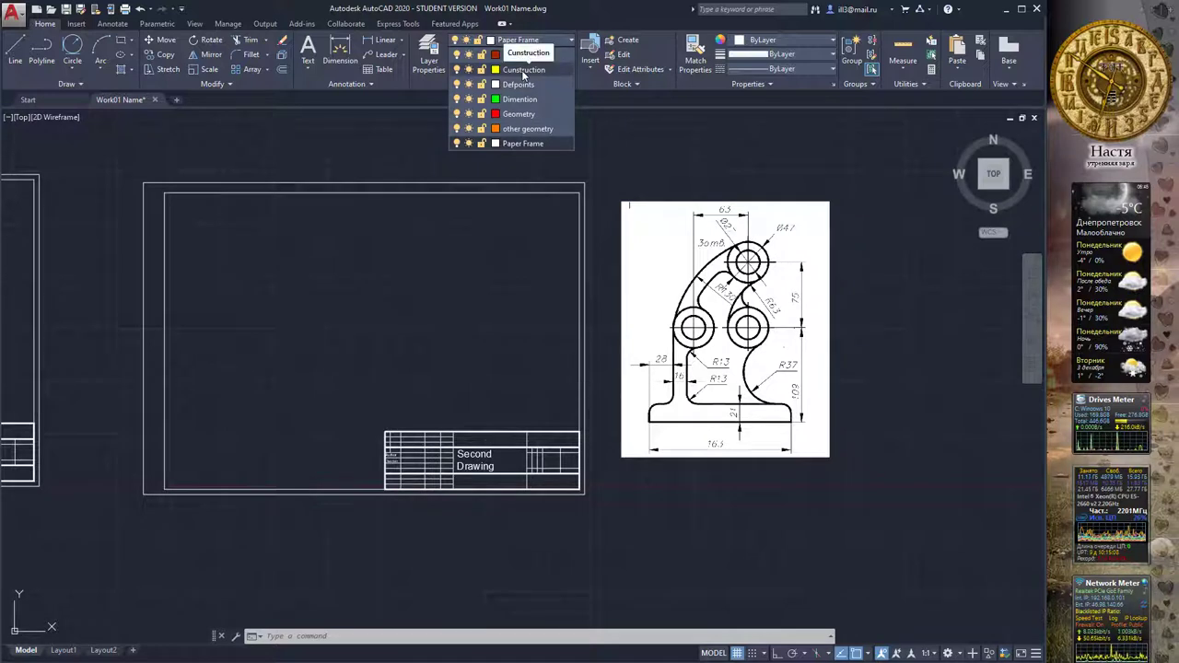
pyautogui.click(522, 70)
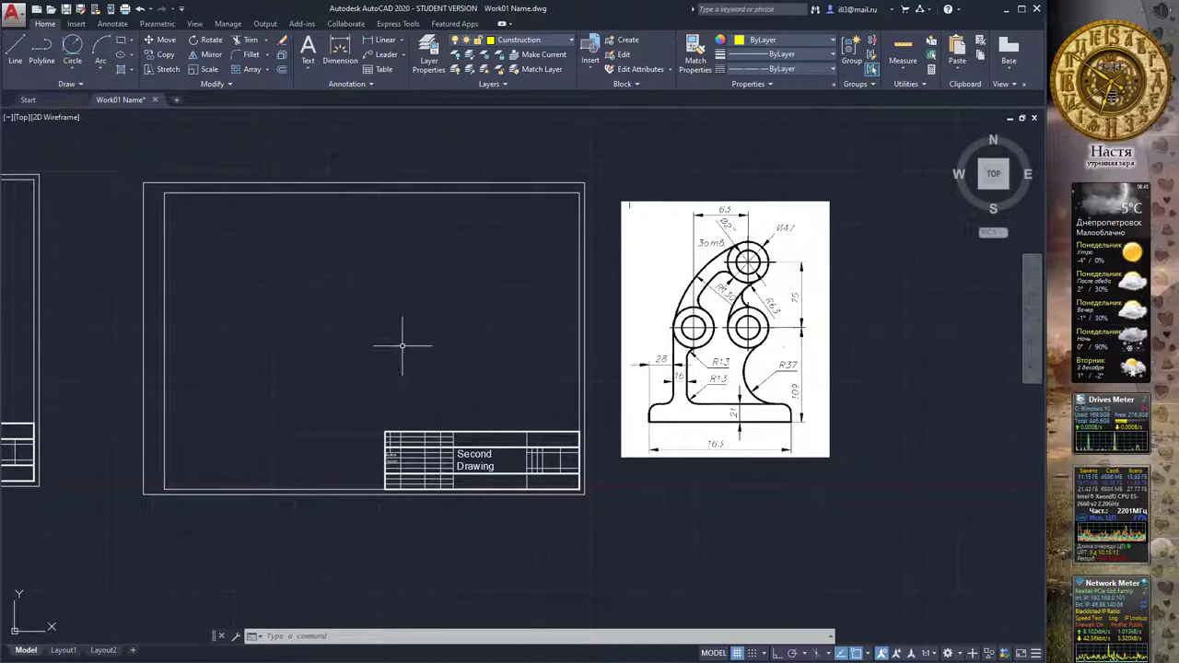
# Turn on Ortho mode and draw a vertical construction line about 396 units long through the left part of the new frame
pyautogui.click(780, 652)
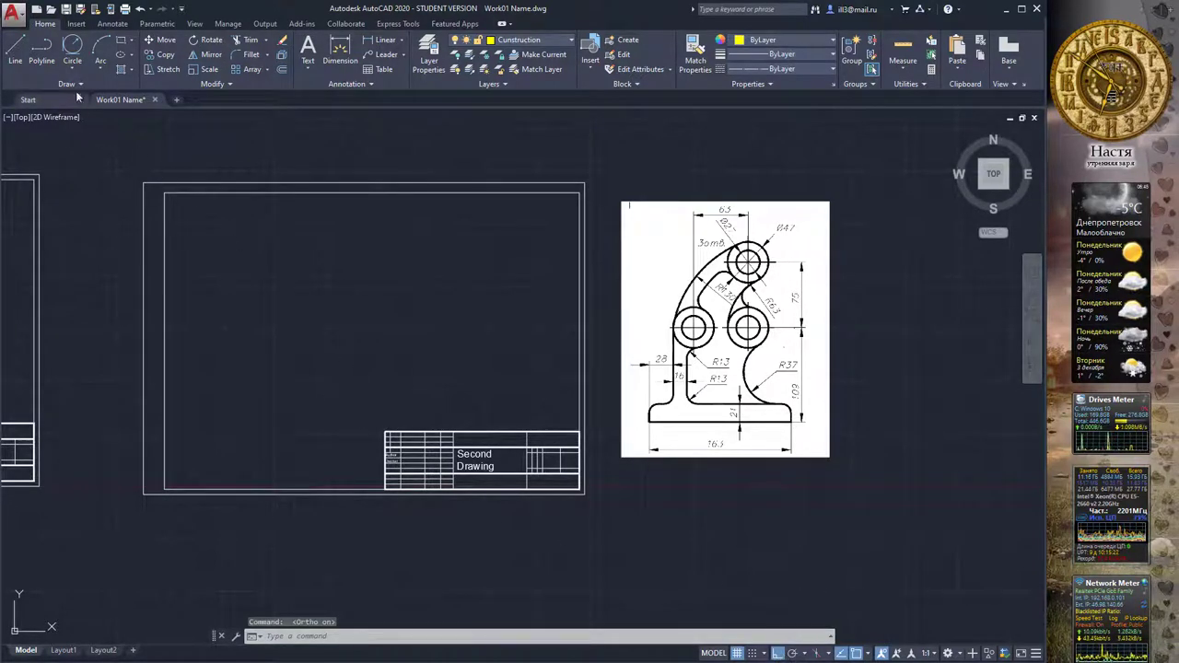
pyautogui.click(15, 51)
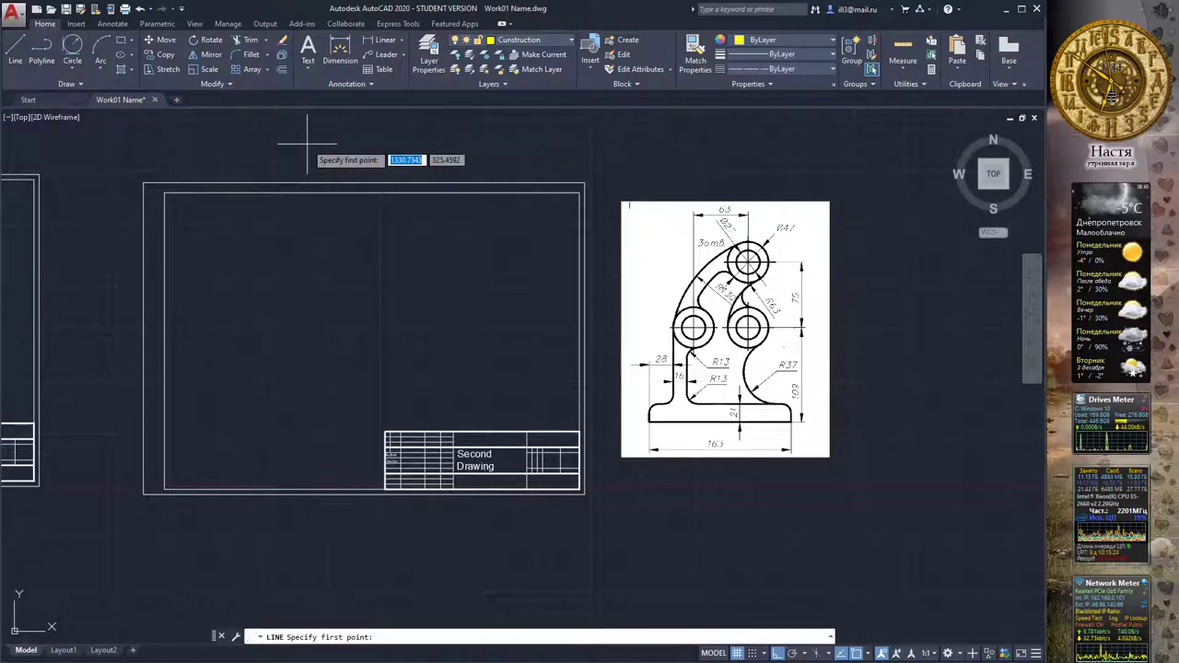
pyautogui.click(255, 144)
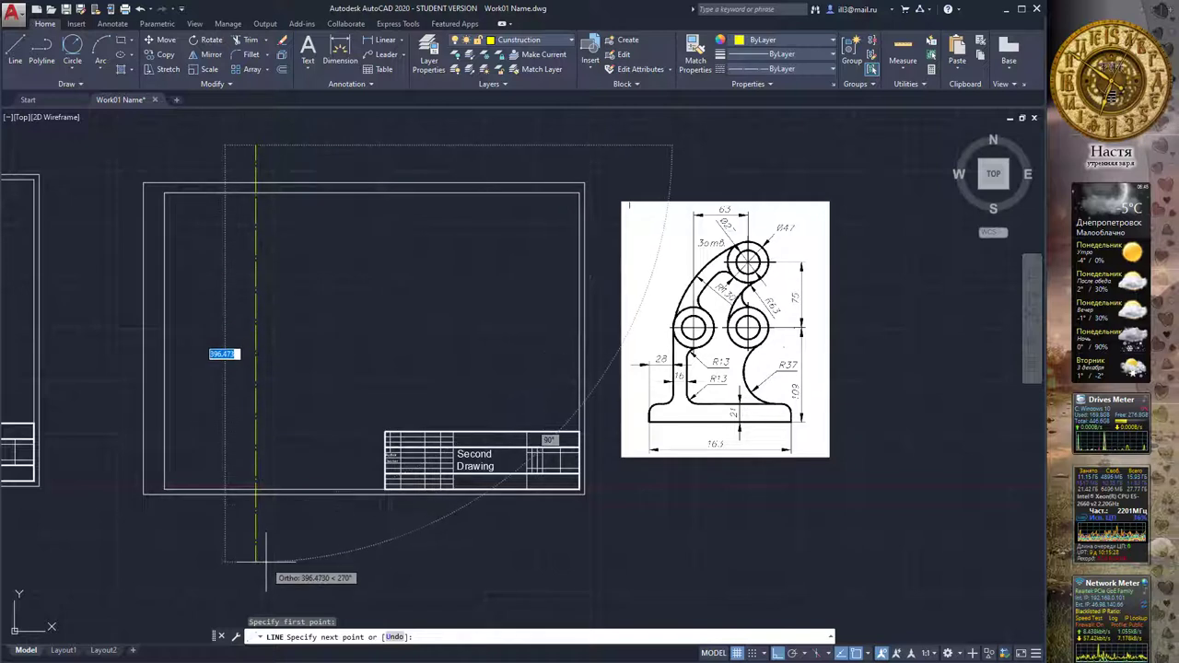
pyautogui.press('Escape')
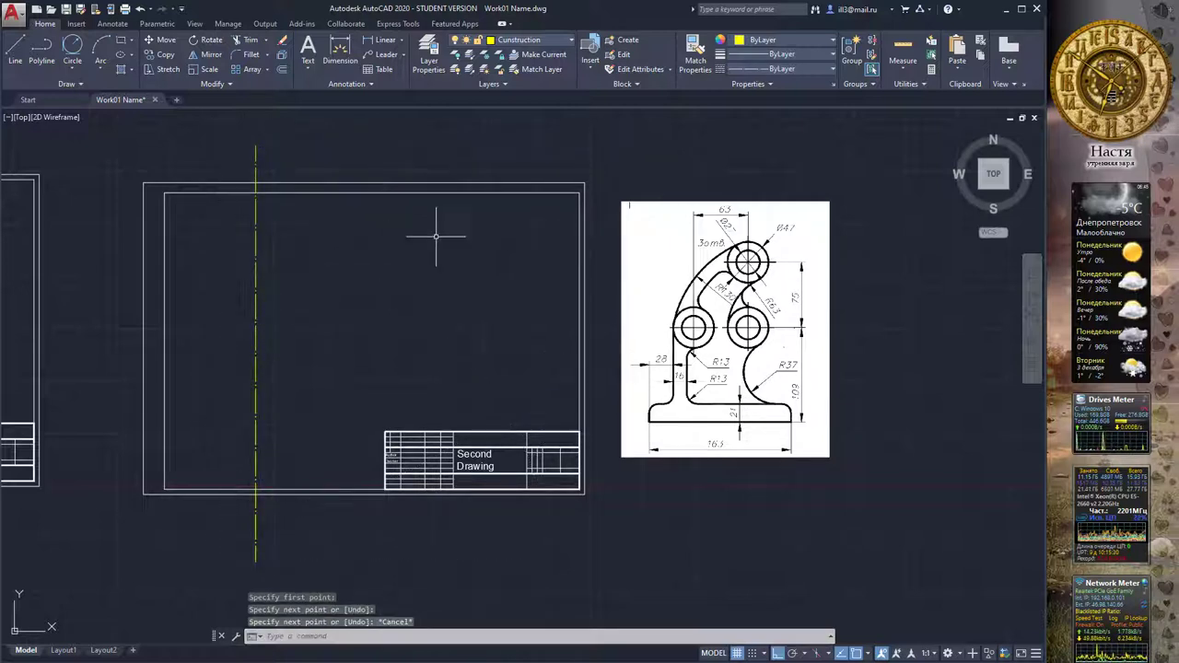
# Offset the vertical construction line 63 to the right
pyautogui.click(281, 70)
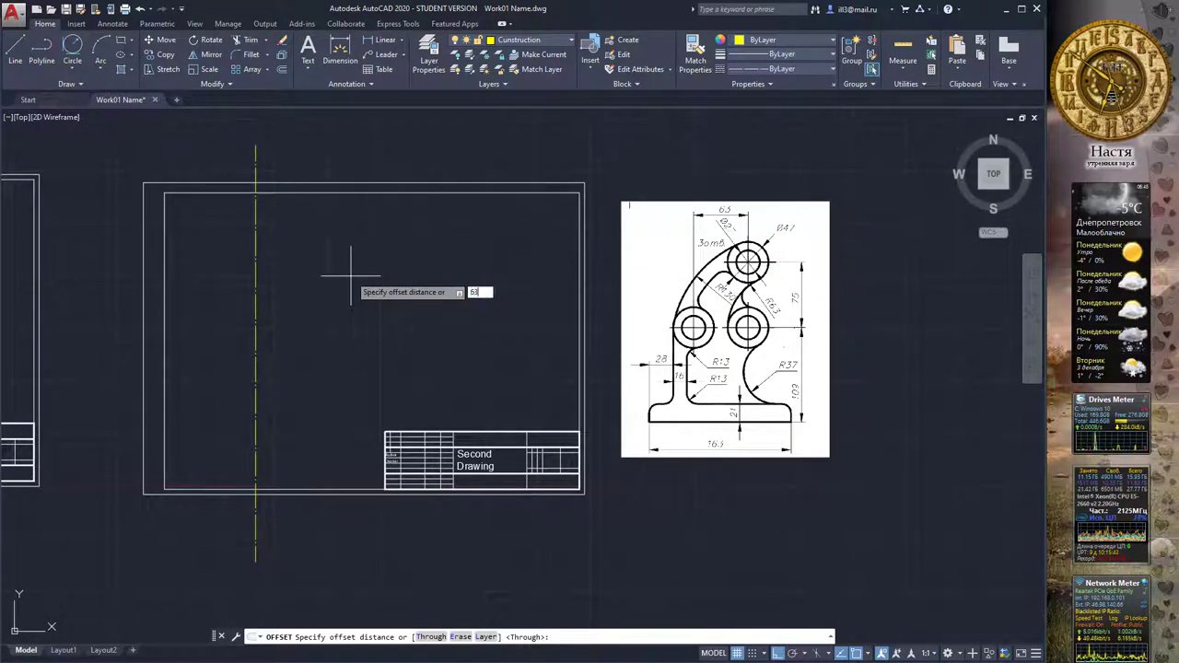
pyautogui.press('Return')
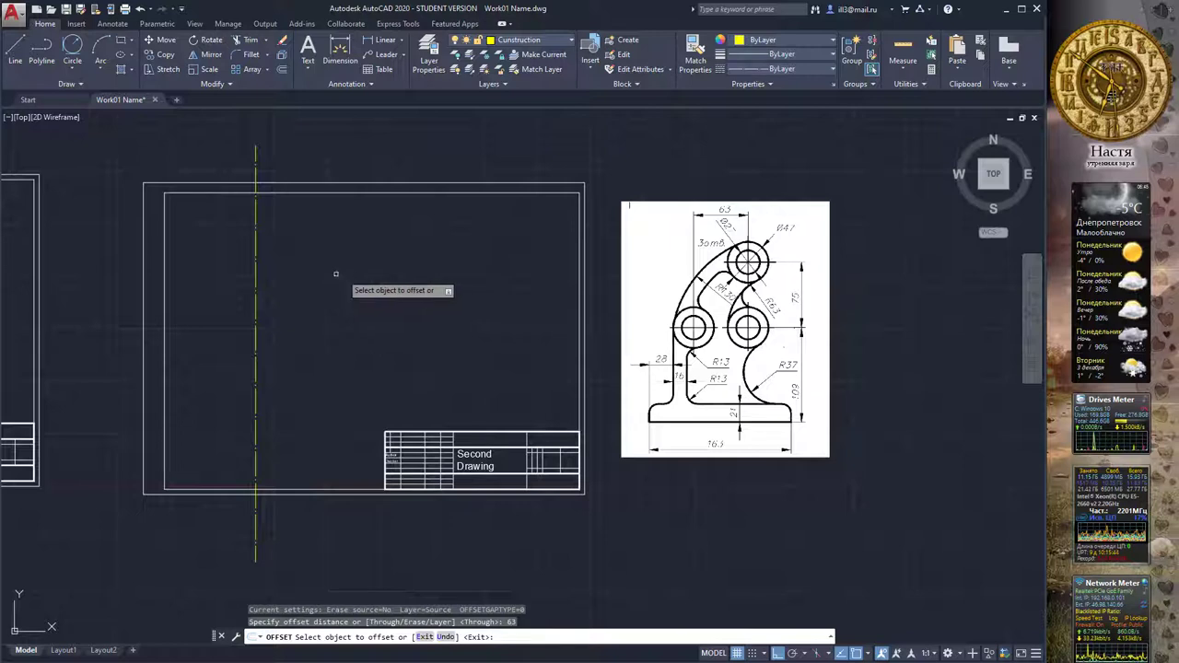
pyautogui.click(255, 241)
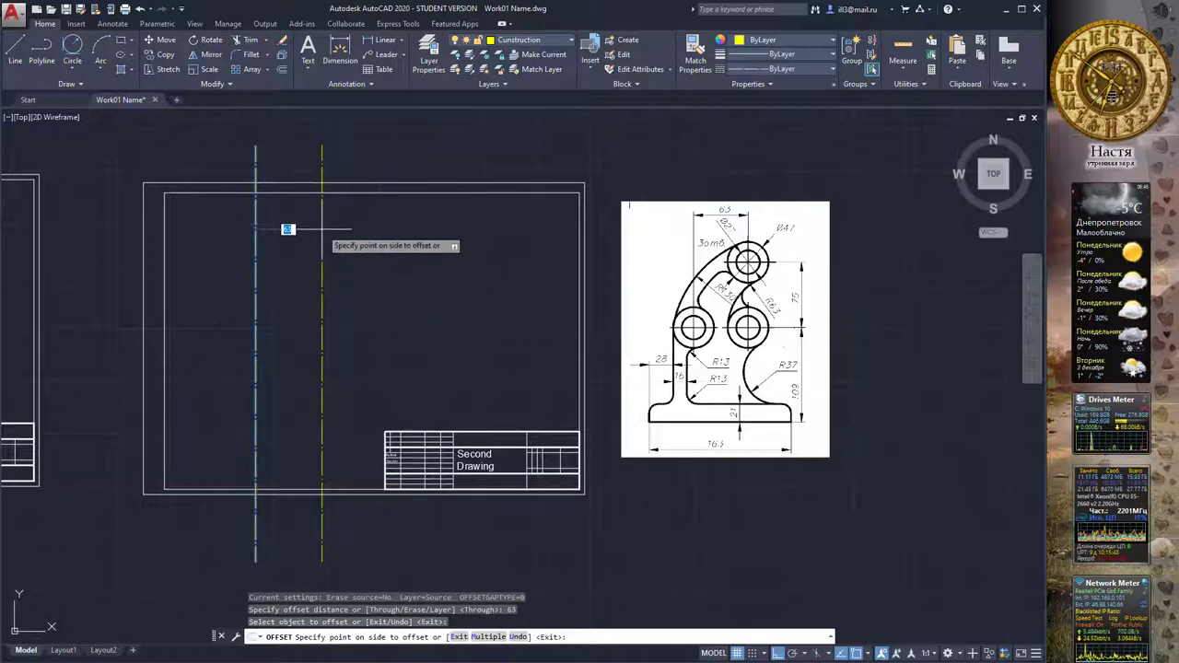
pyautogui.click(287, 230)
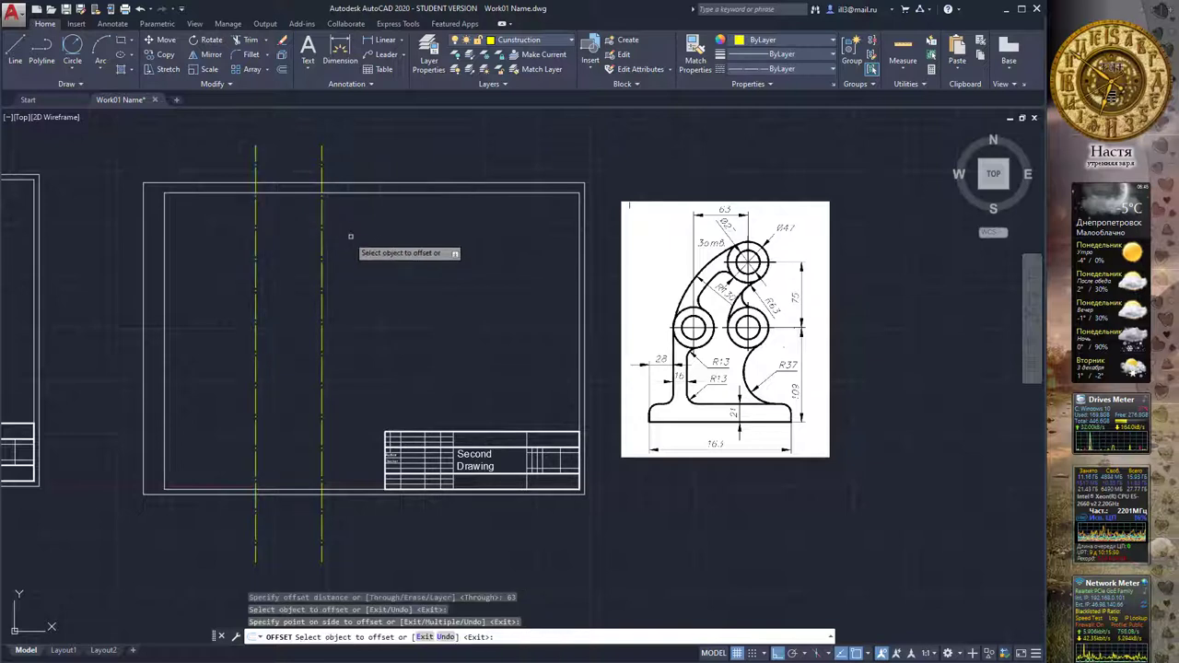
pyautogui.press('Escape')
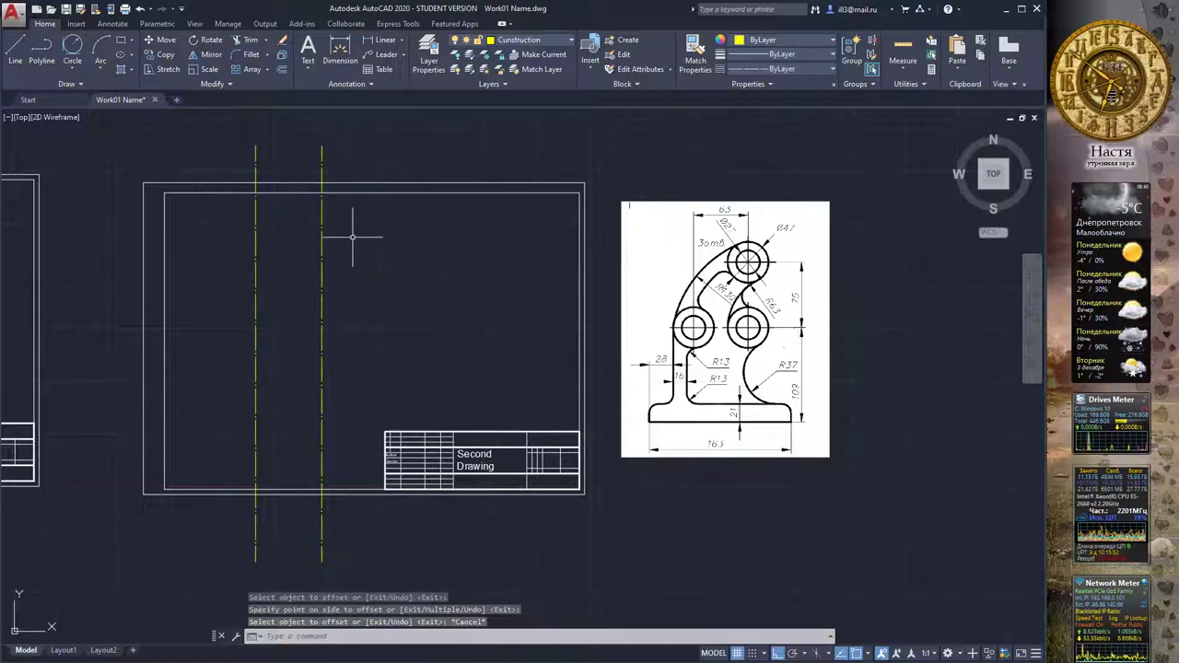
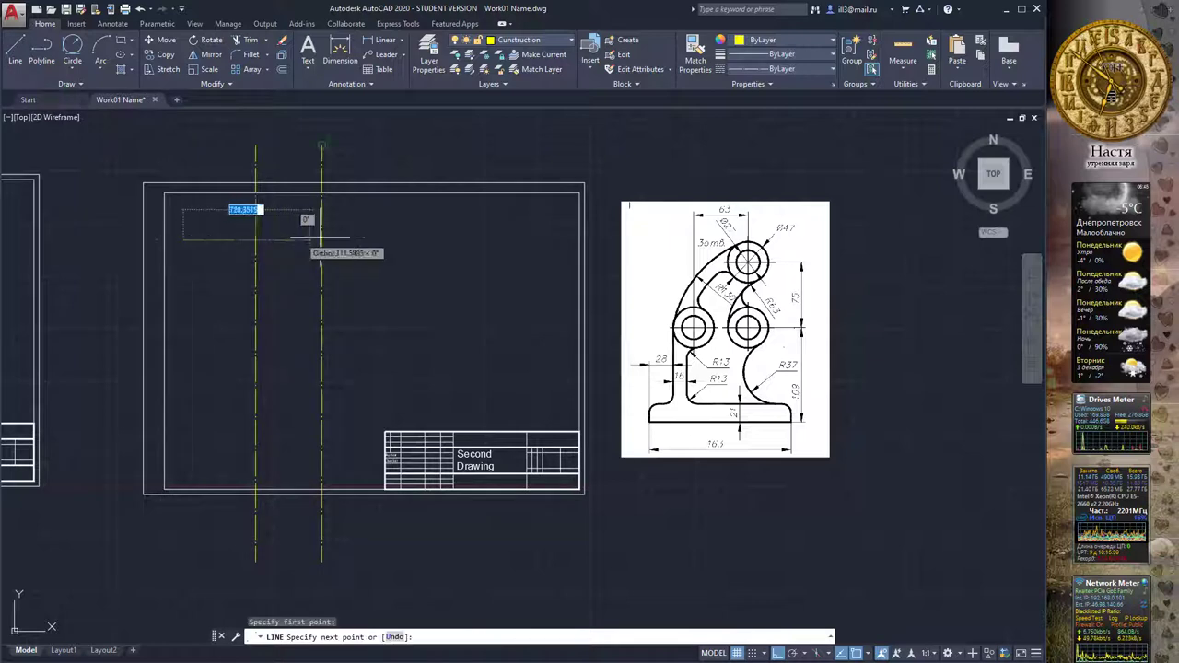
# Draw a horizontal construction line across both vertical lines near the frame's upper edge and offset it 75 downward
pyautogui.click(448, 242)
pyautogui.press('Escape')
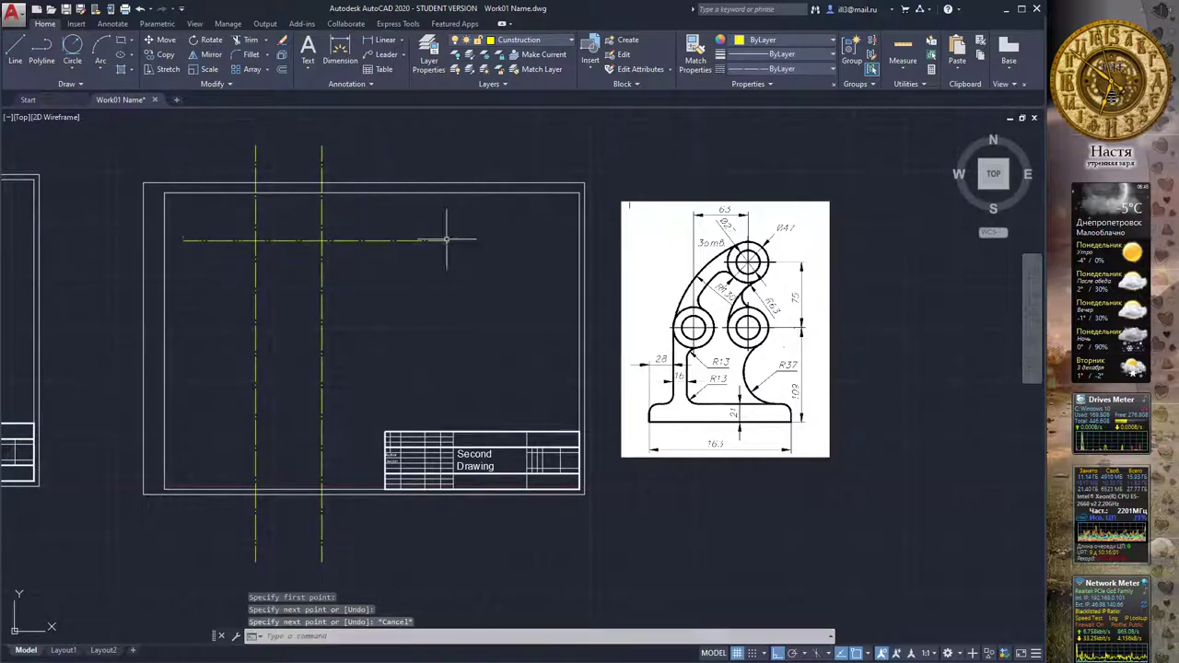
pyautogui.click(284, 69)
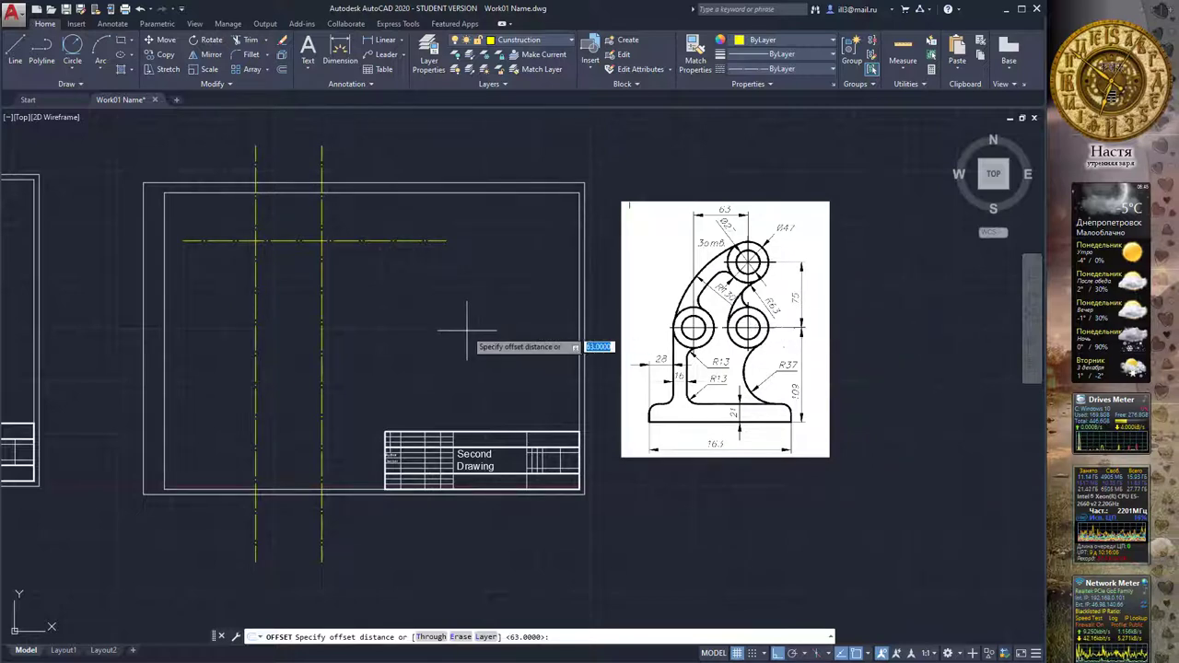
pyautogui.write('75')
pyautogui.press('Return')
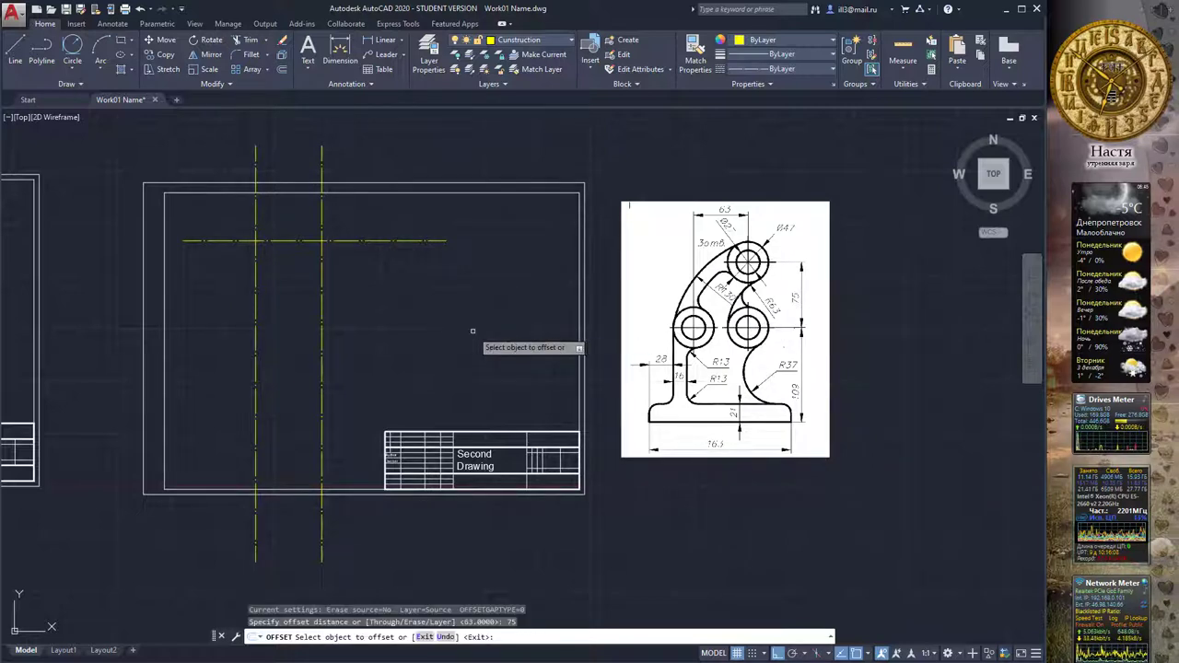
pyautogui.click(367, 240)
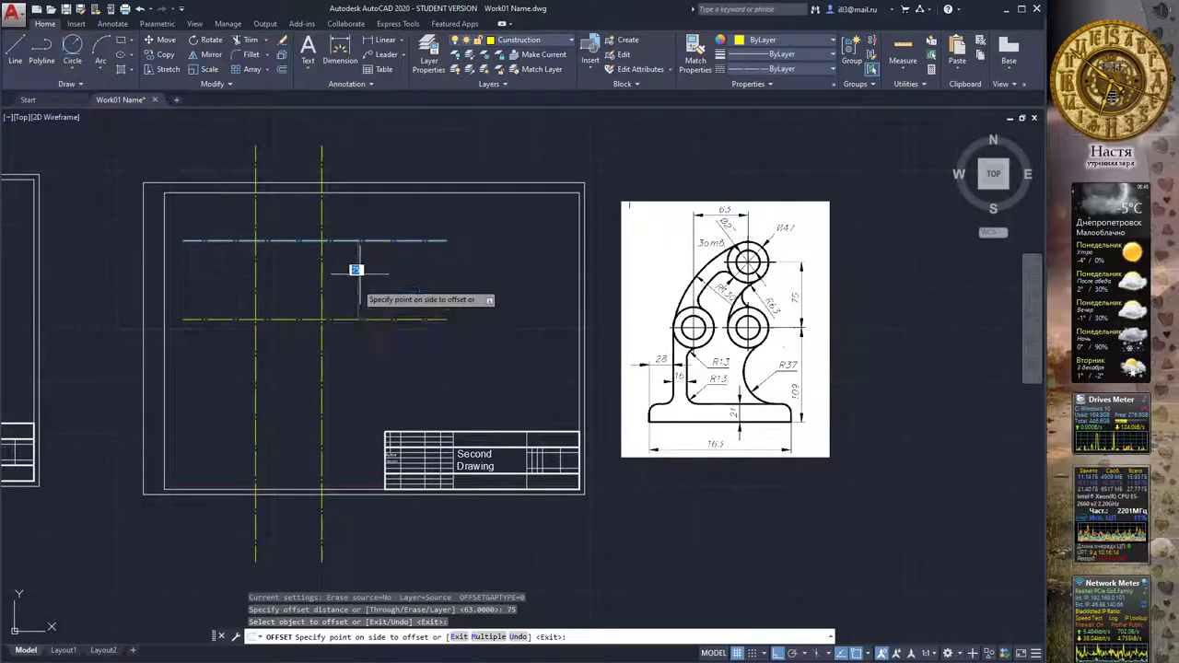
pyautogui.click(360, 300)
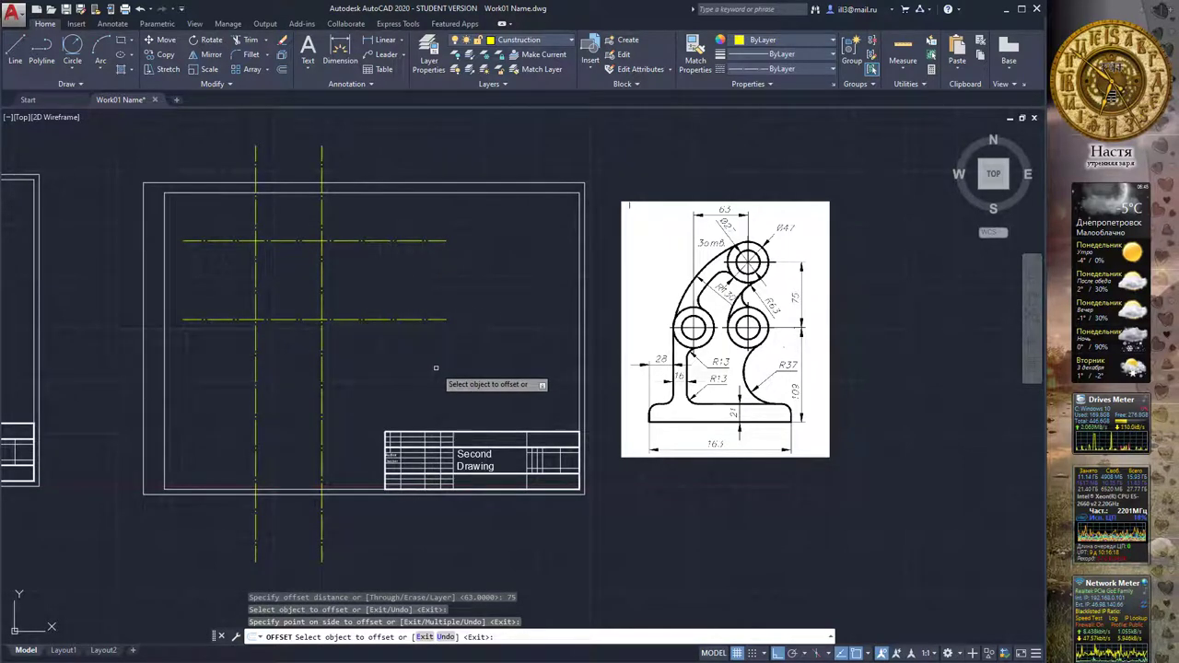
pyautogui.press('Escape')
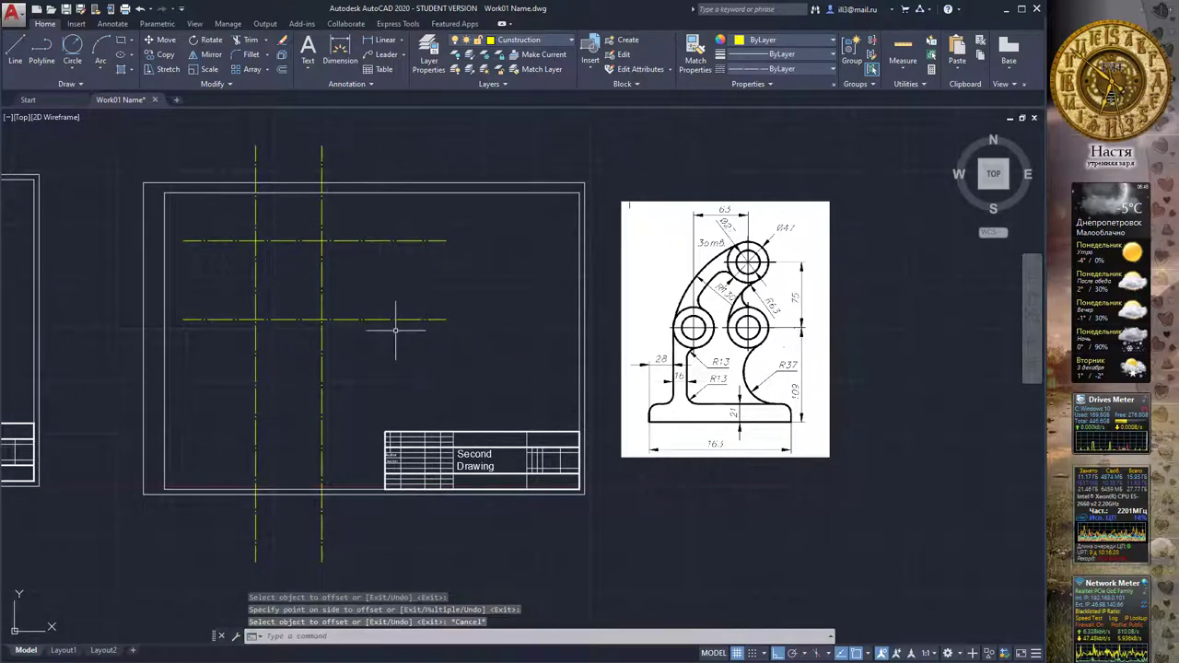
# Offset the lower horizontal construction line 109 downward to mark the bracket's base
pyautogui.click(282, 75)
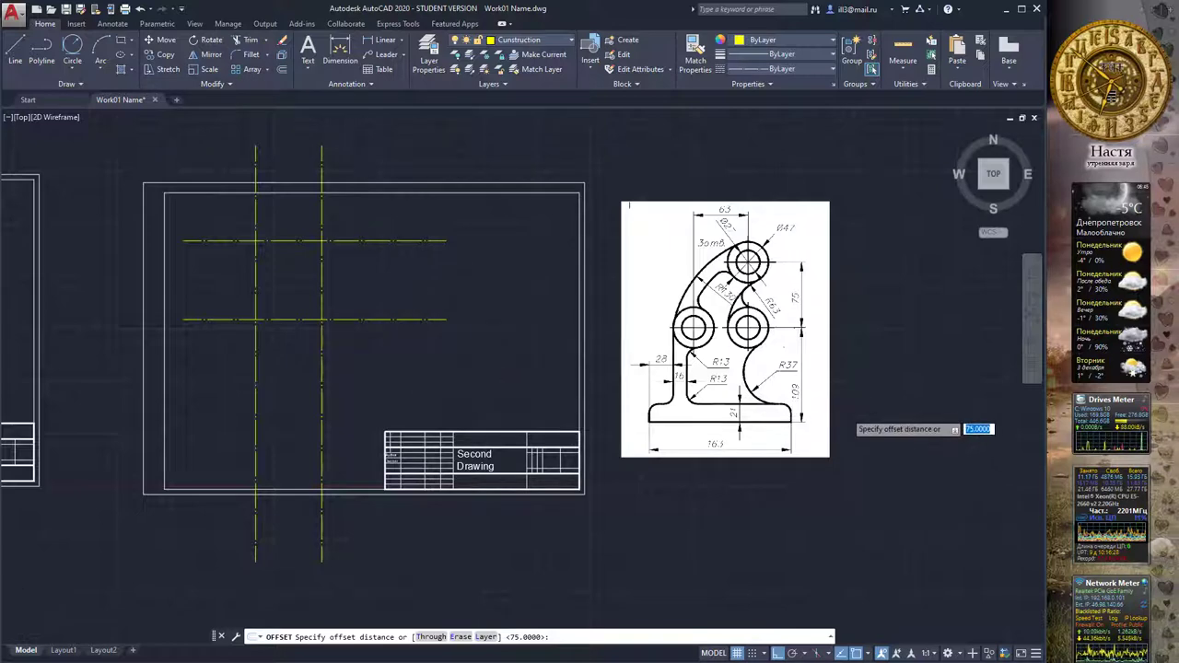
pyautogui.scroll(2, 845, 414)
pyautogui.scroll(-2, 763, 374)
pyautogui.moveTo(416, 328); pyautogui.dragTo(466, 369, button='middle')
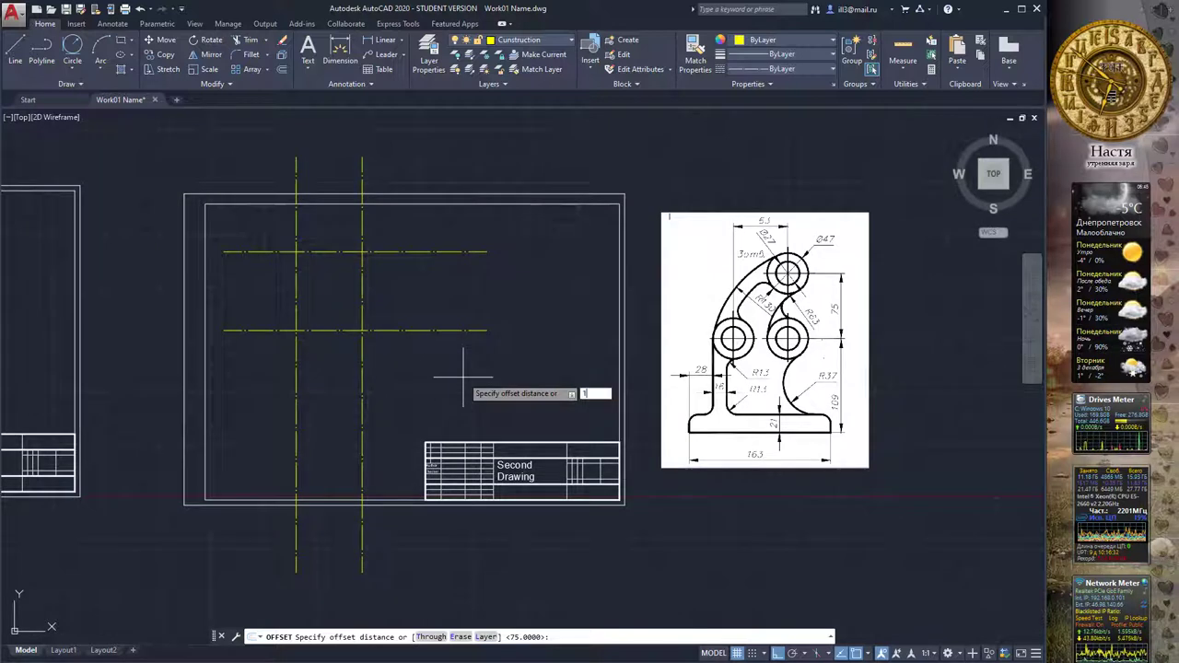
pyautogui.press('Return')
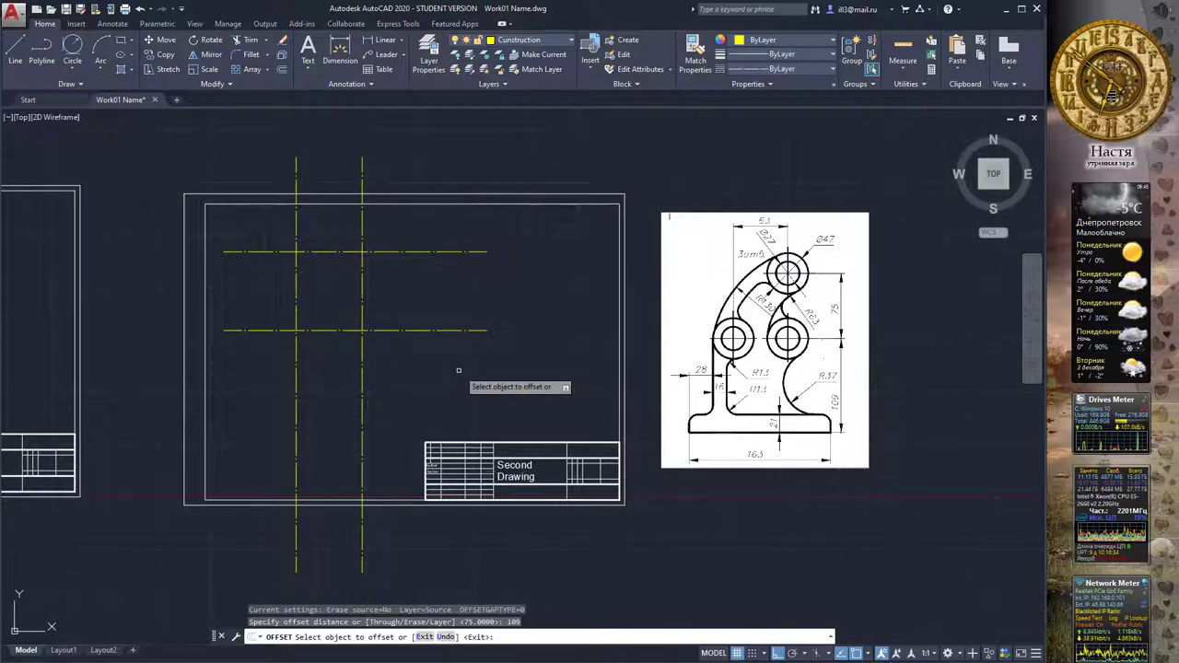
pyautogui.click(414, 329)
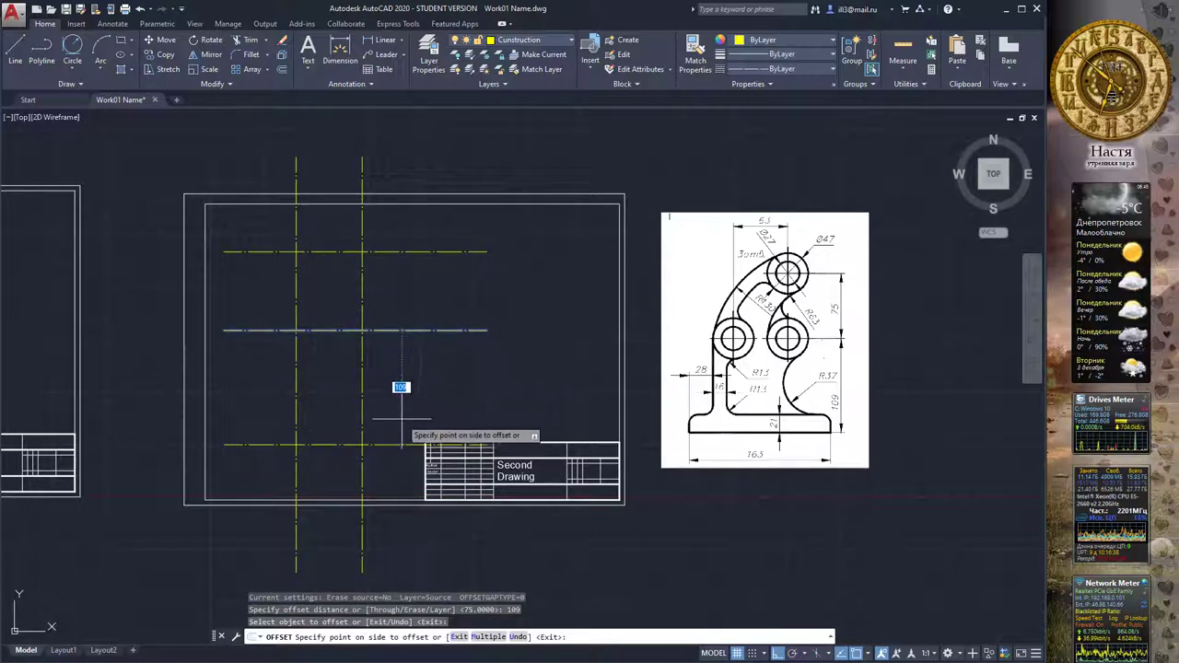
pyautogui.click(403, 387)
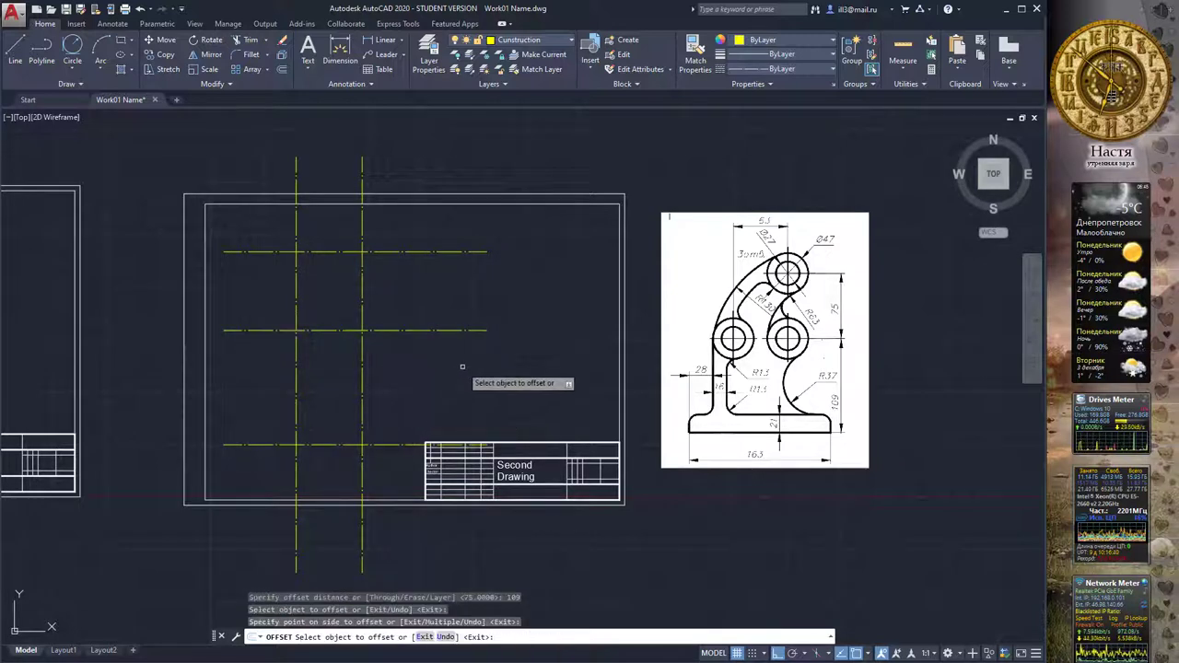
# Offset the base construction line 21 upward to mark the base thickness
pyautogui.click(282, 70)
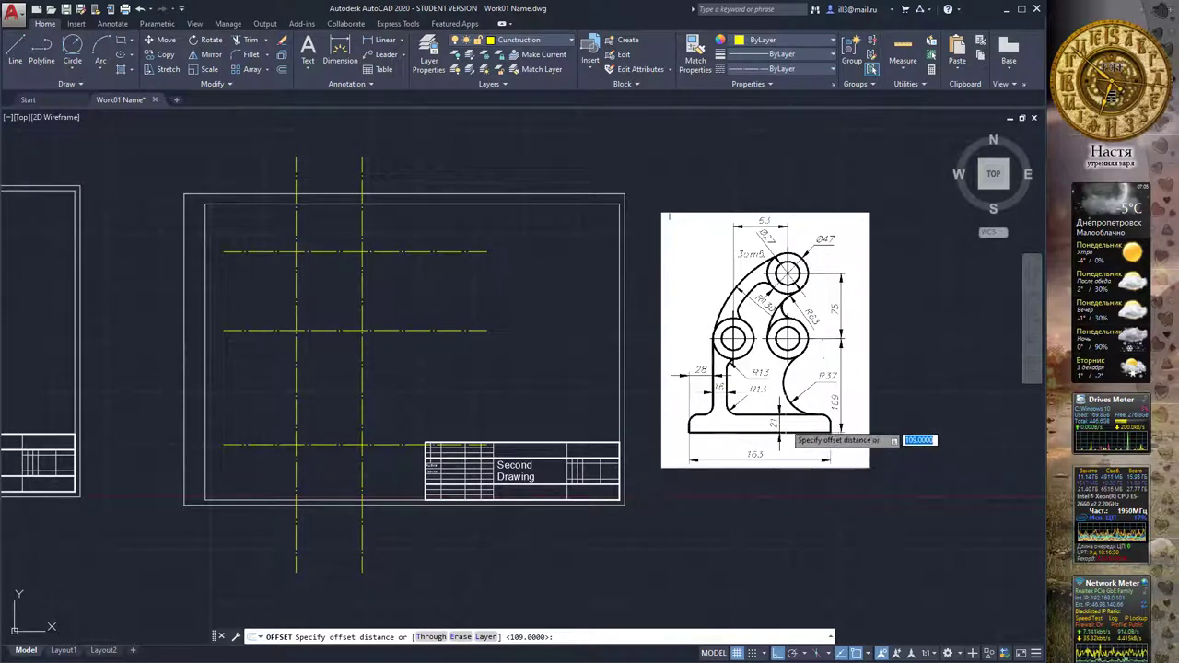
pyautogui.write('21')
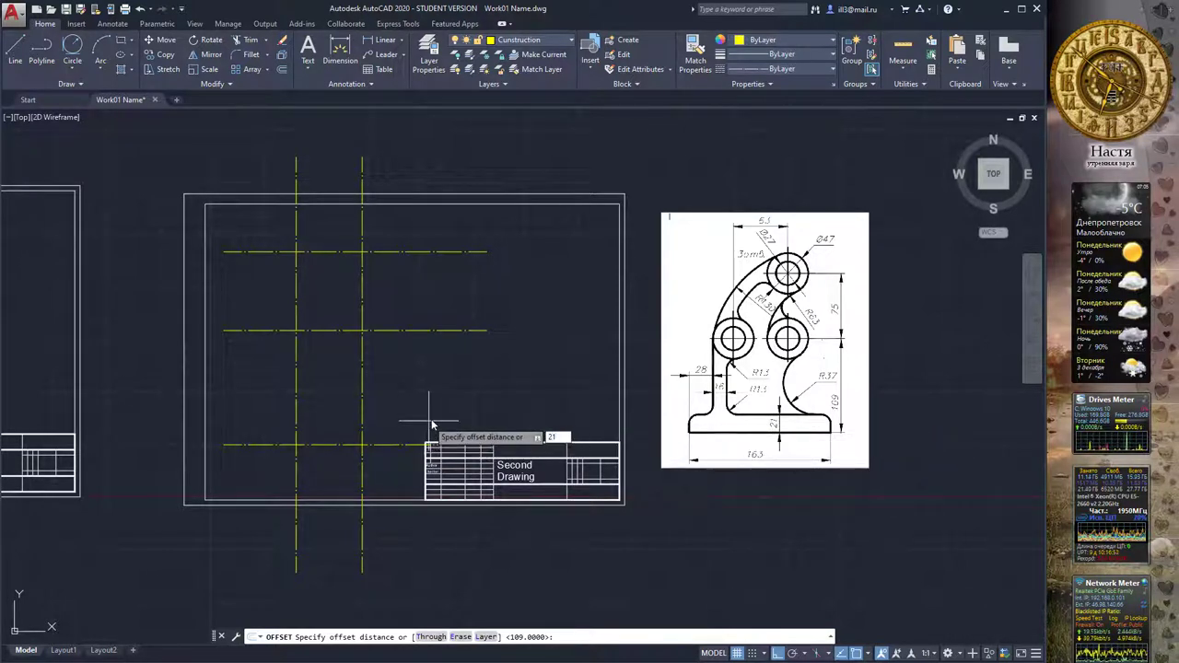
pyautogui.press('Return')
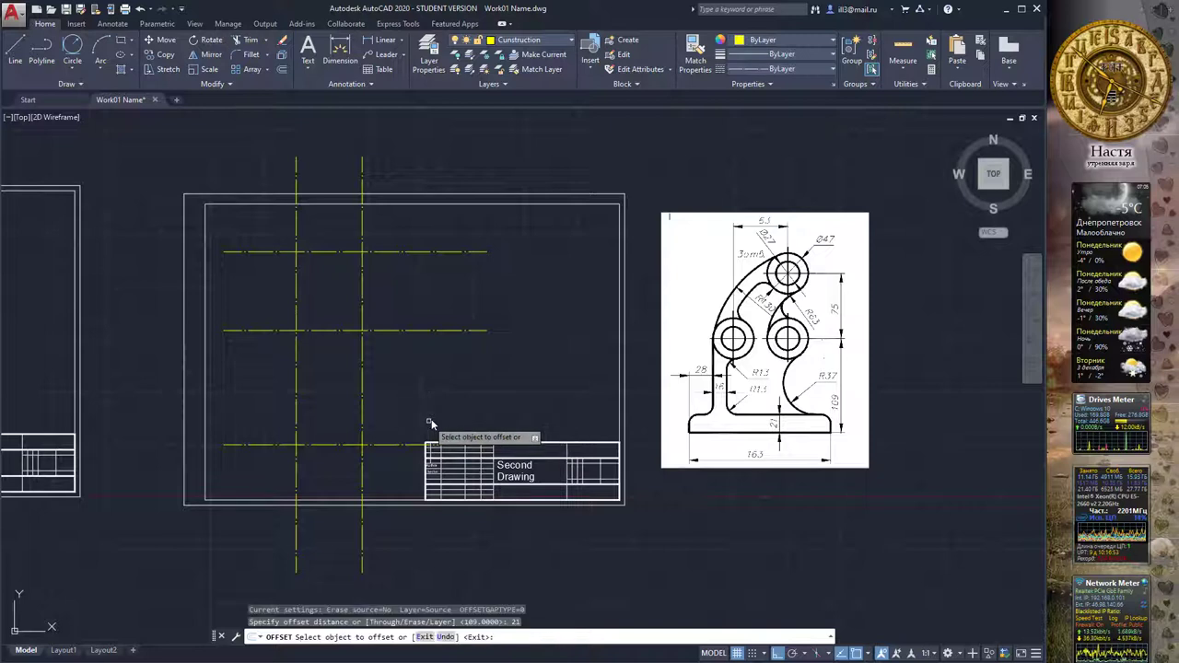
pyautogui.click(379, 445)
pyautogui.click(383, 421)
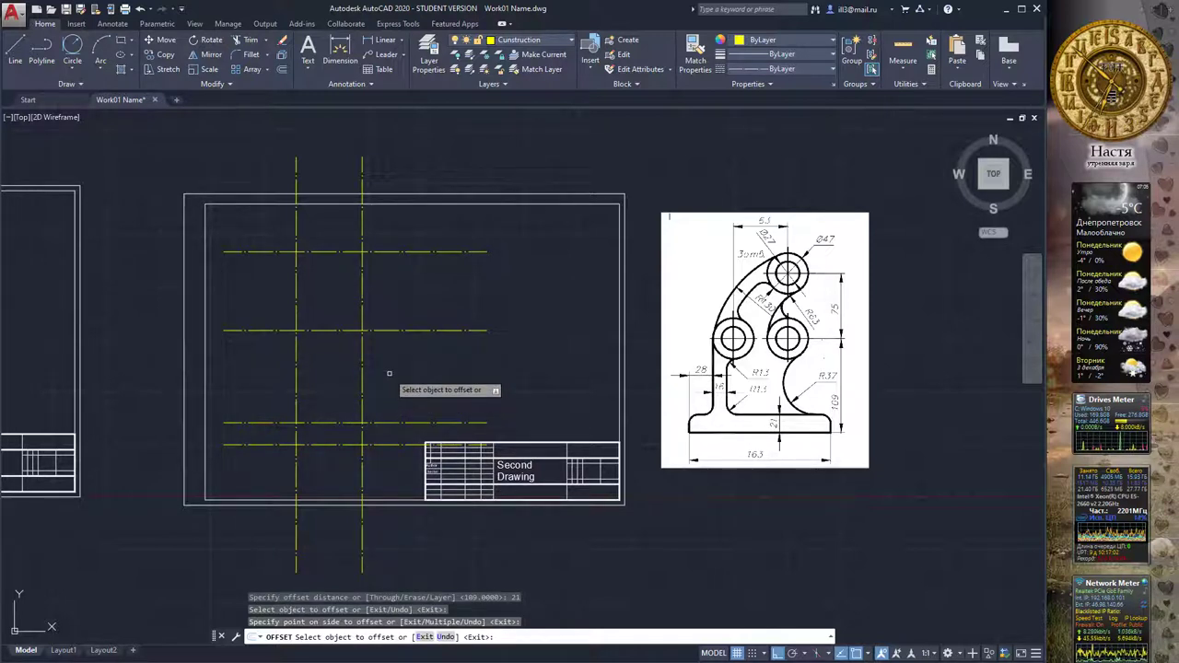
pyautogui.press('Escape')
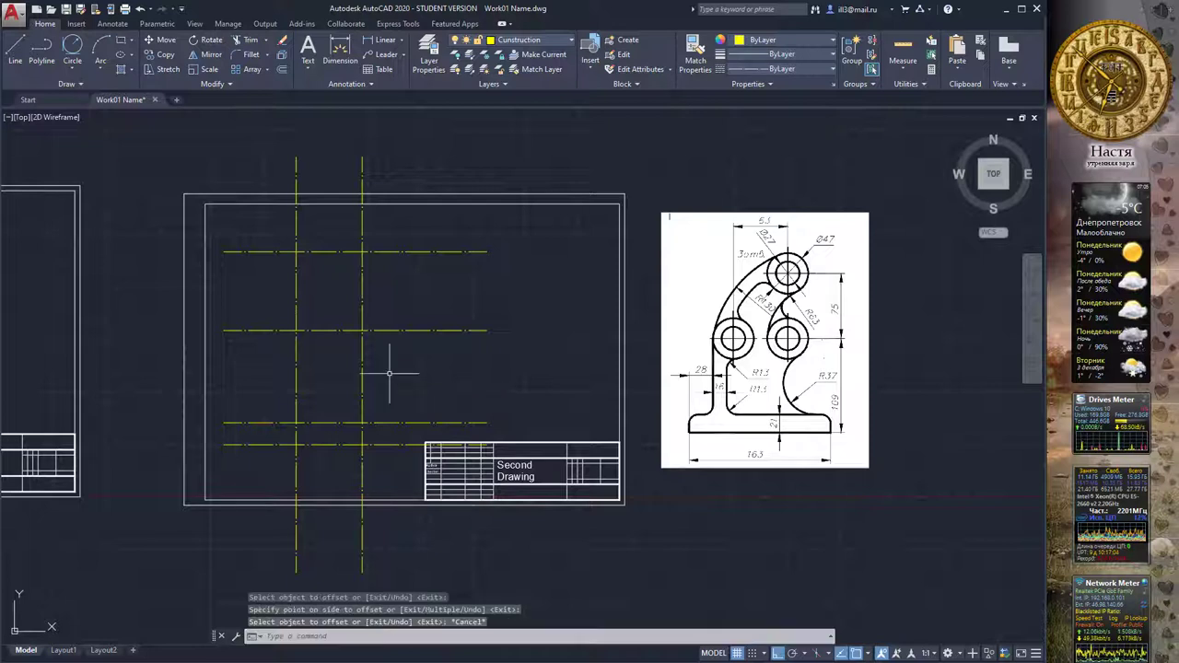
# Make Geometry the current layer for drawing the bracket outline
pyautogui.moveTo(432, 337); pyautogui.dragTo(429, 333, button='middle')
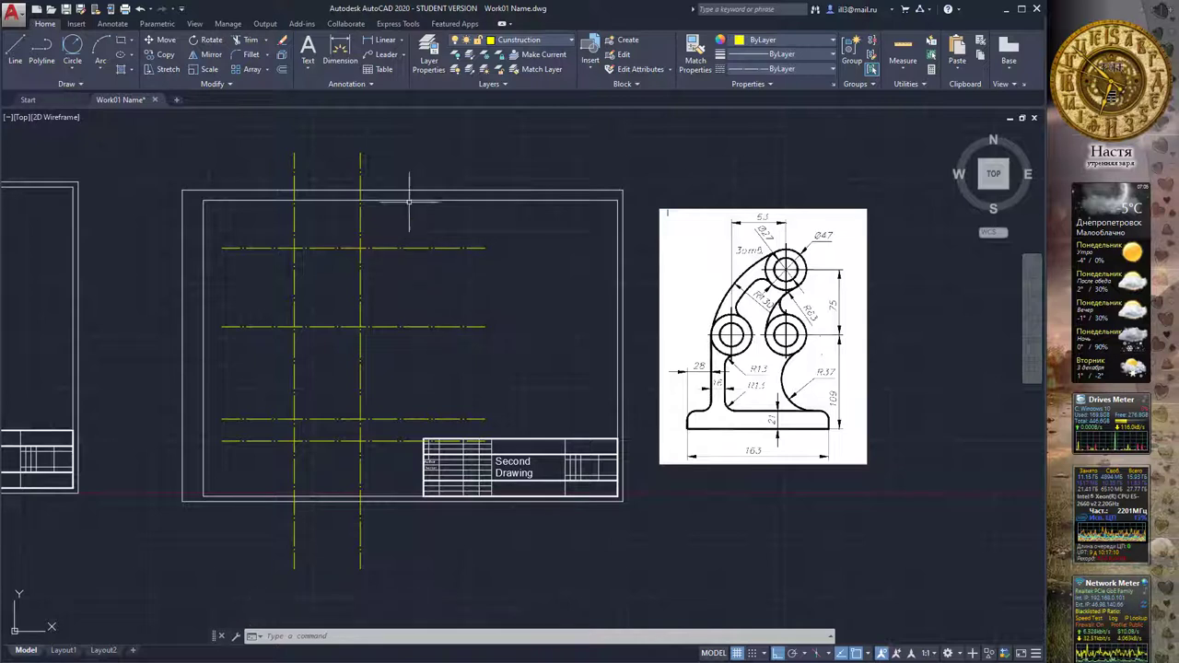
pyautogui.click(521, 41)
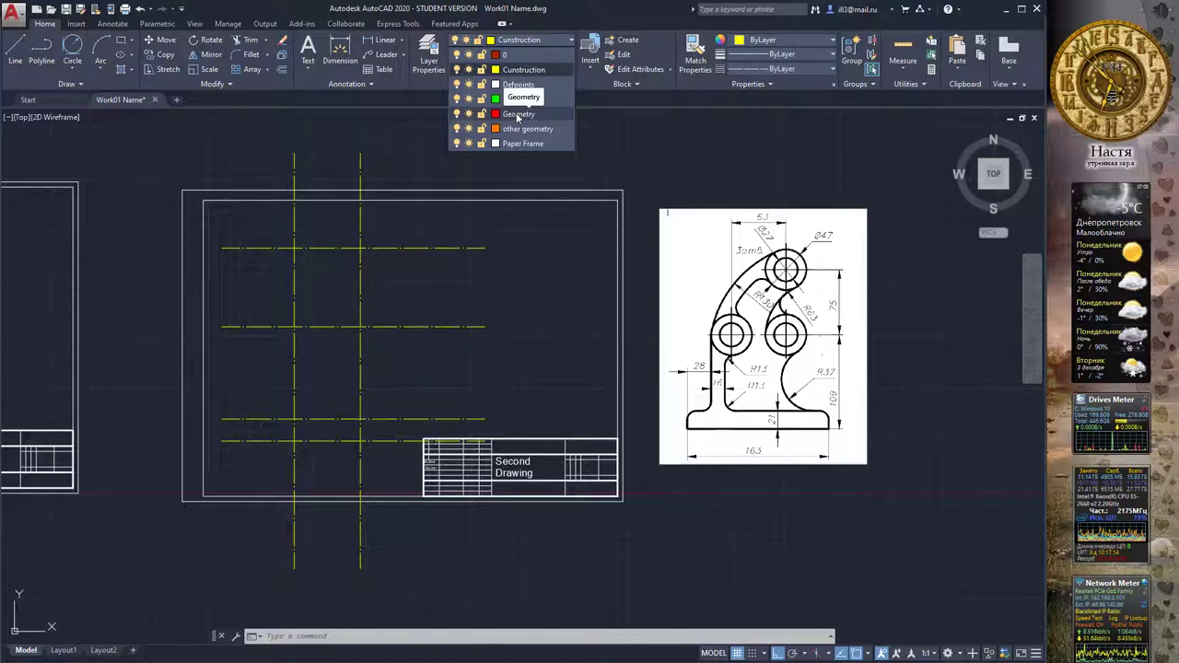
pyautogui.click(516, 115)
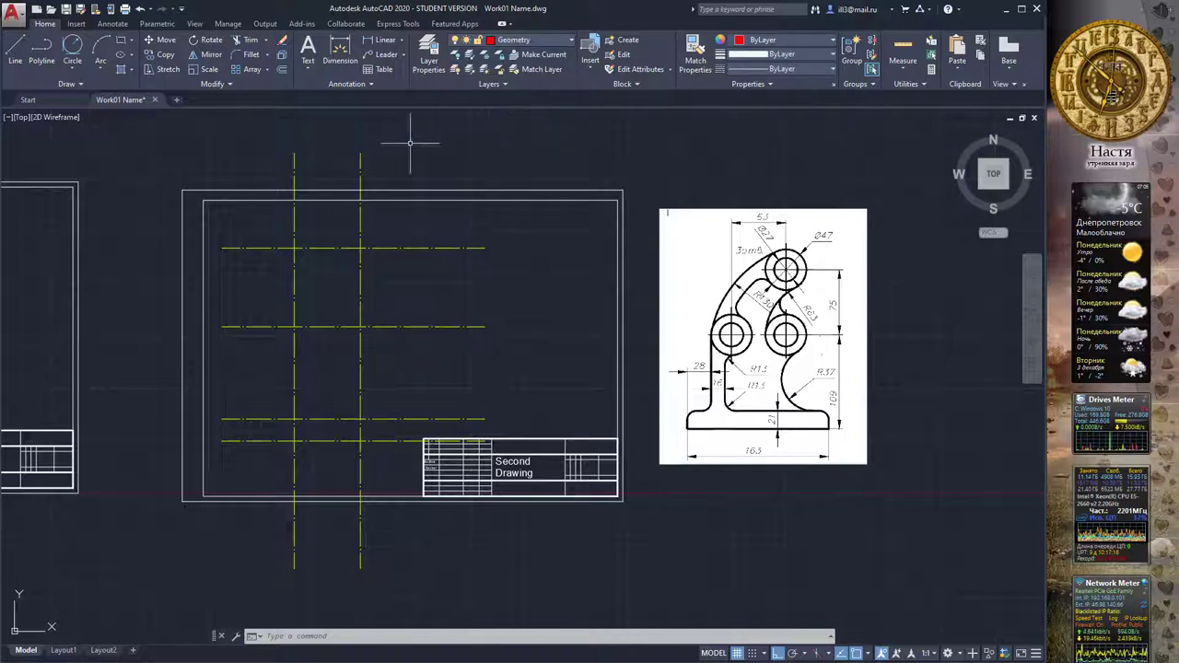
# Draw a 47-diameter circle centred where the top horizontal construction line crosses the right vertical one
pyautogui.click(76, 72)
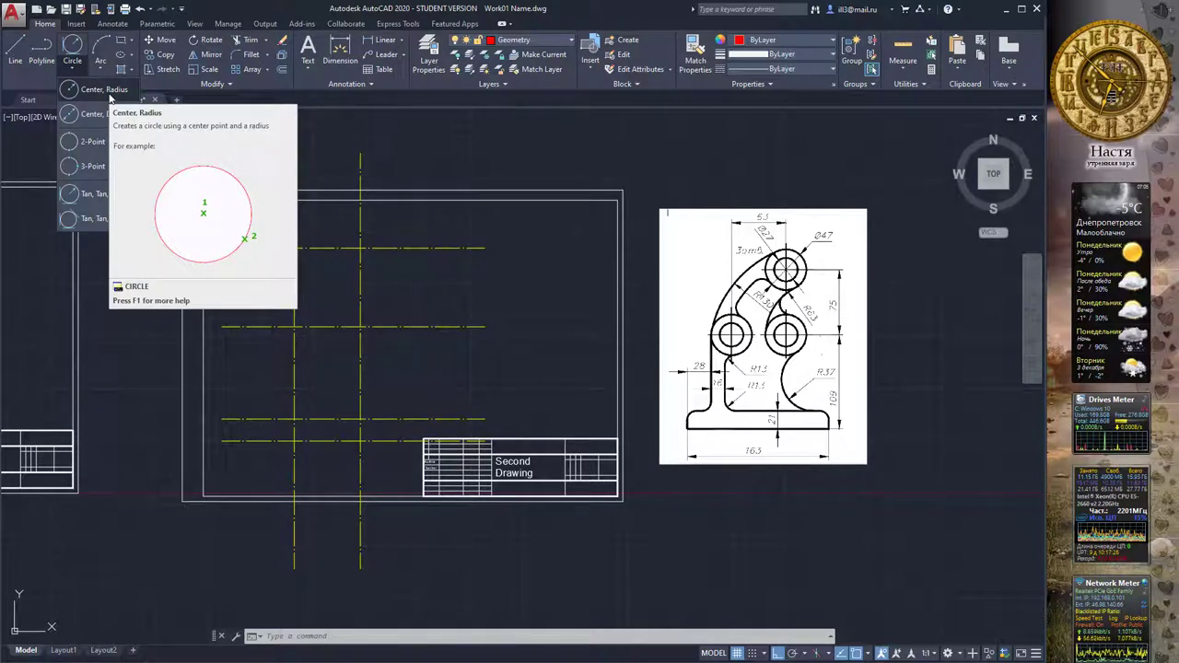
pyautogui.click(103, 89)
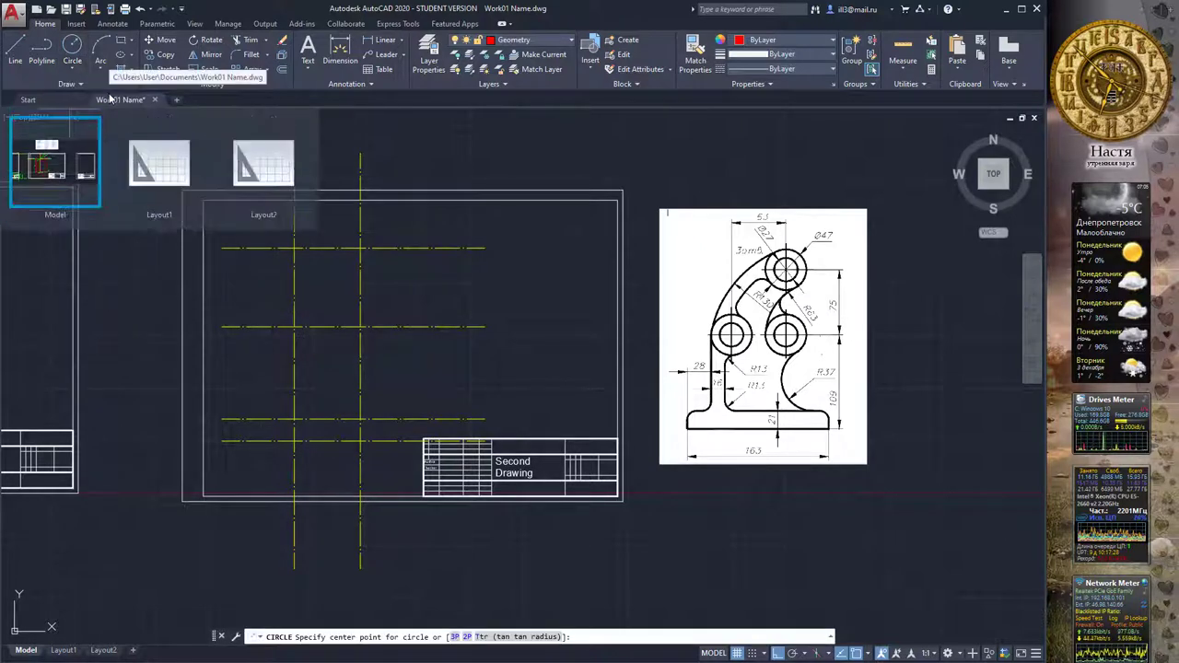
pyautogui.click(360, 248)
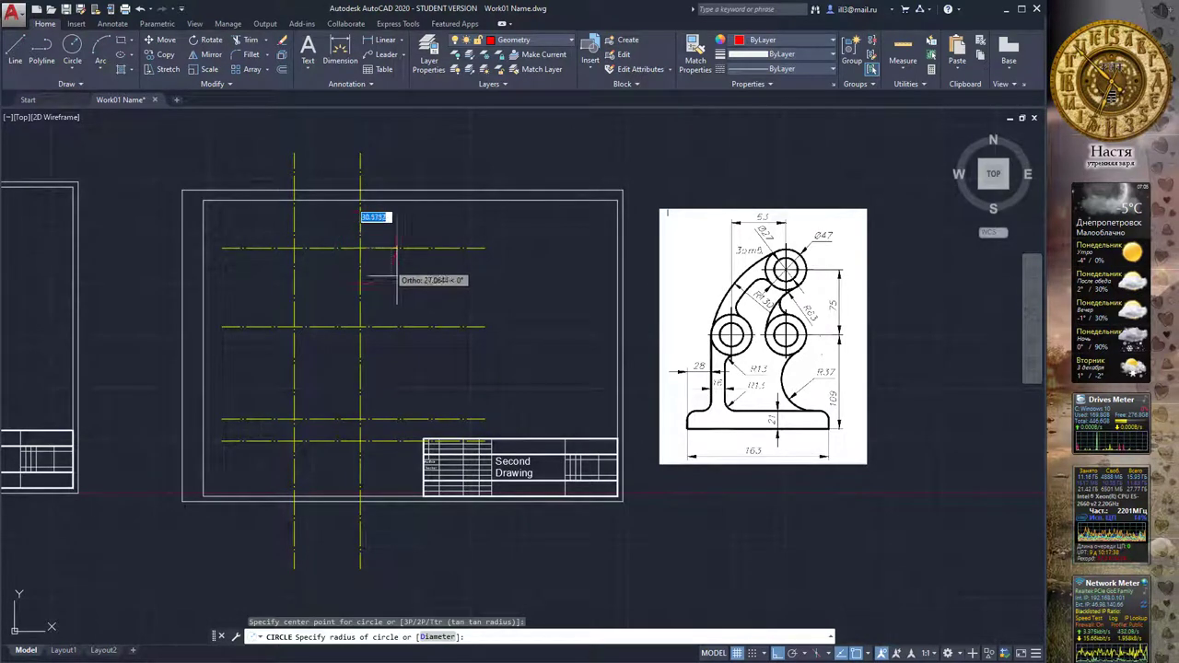
pyautogui.click(429, 640)
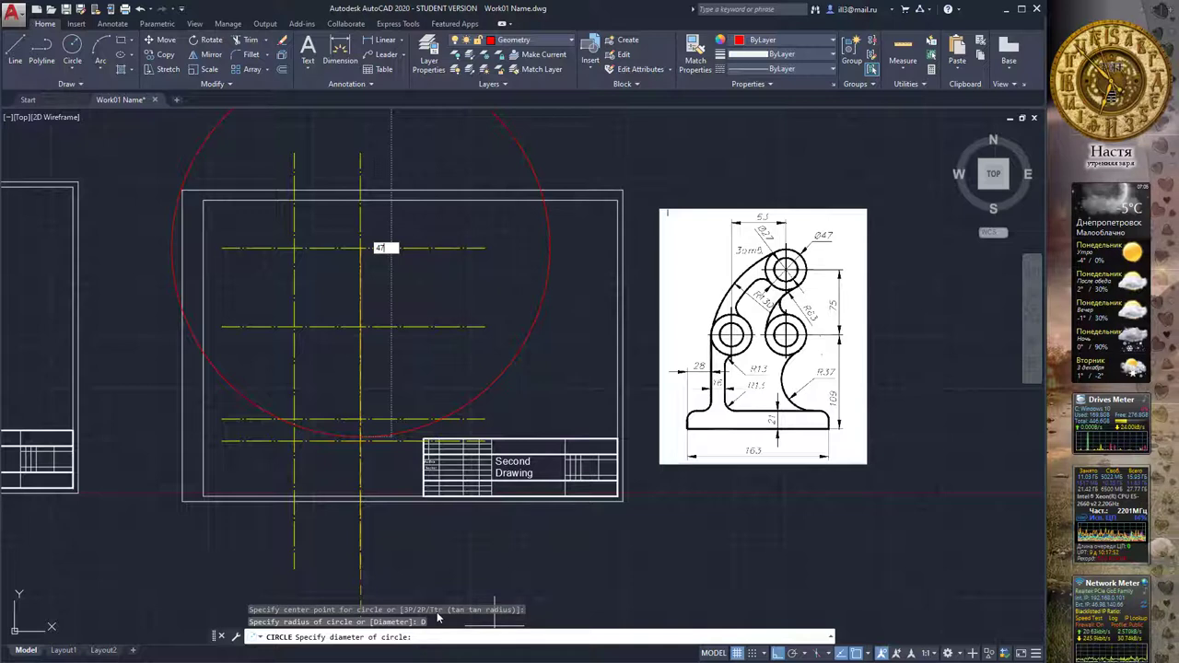
pyautogui.press('Return')
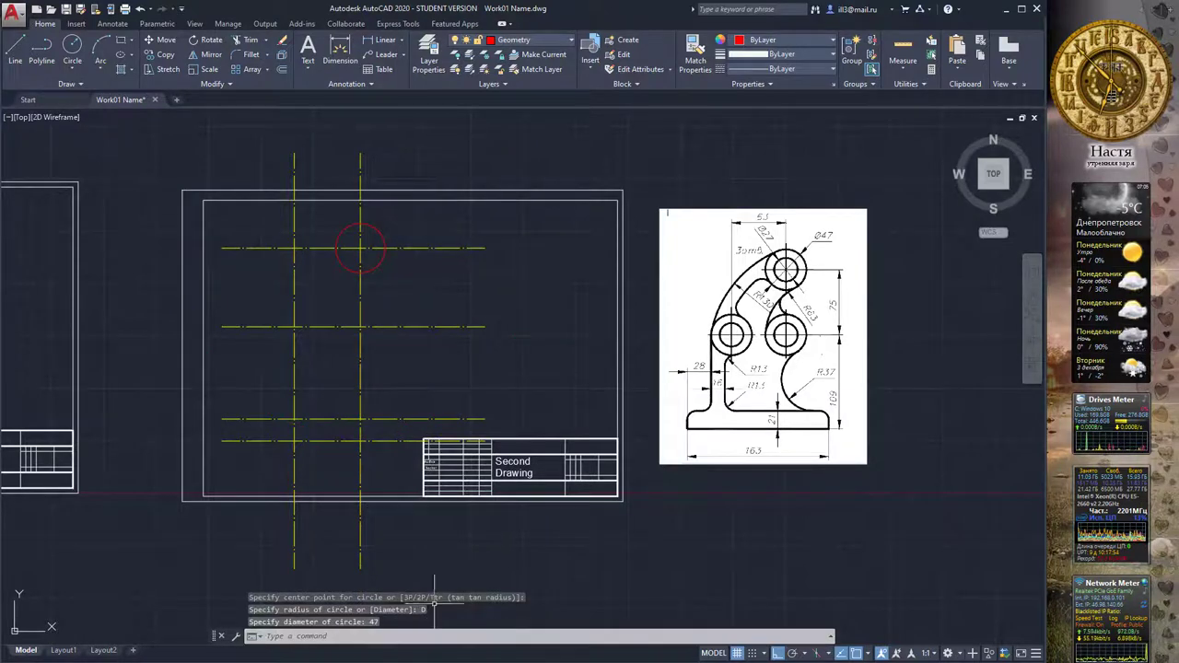
# Add a concentric 27-diameter circle inside the 47-diameter circle for the hole
pyautogui.click(71, 48)
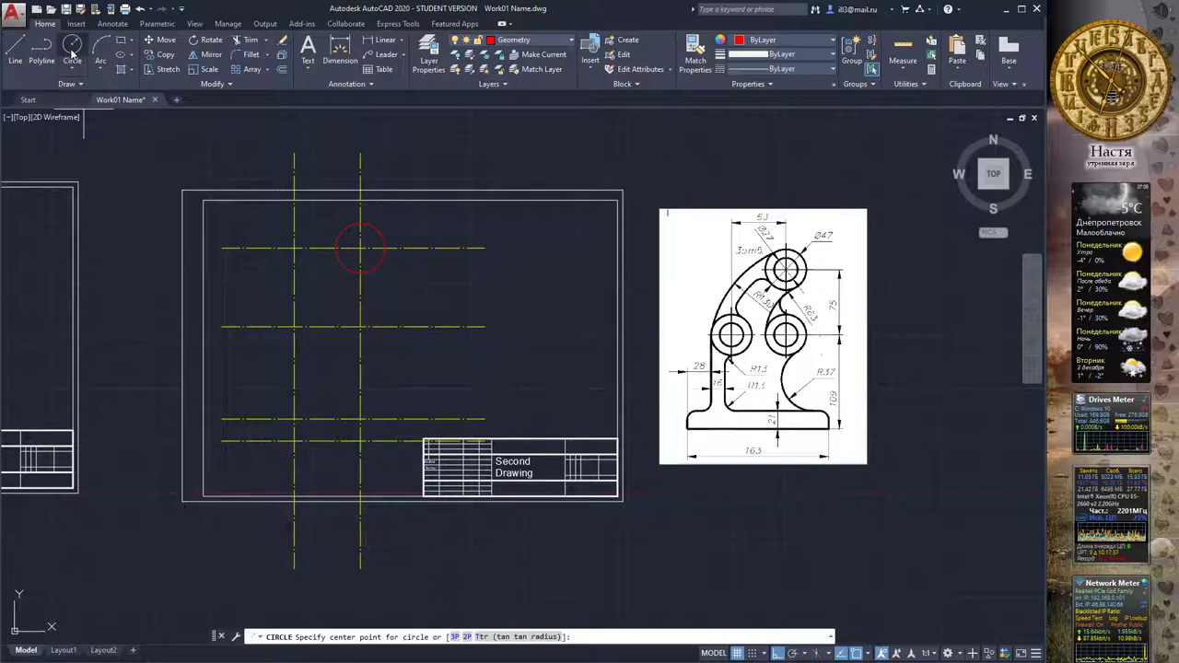
pyautogui.click(361, 247)
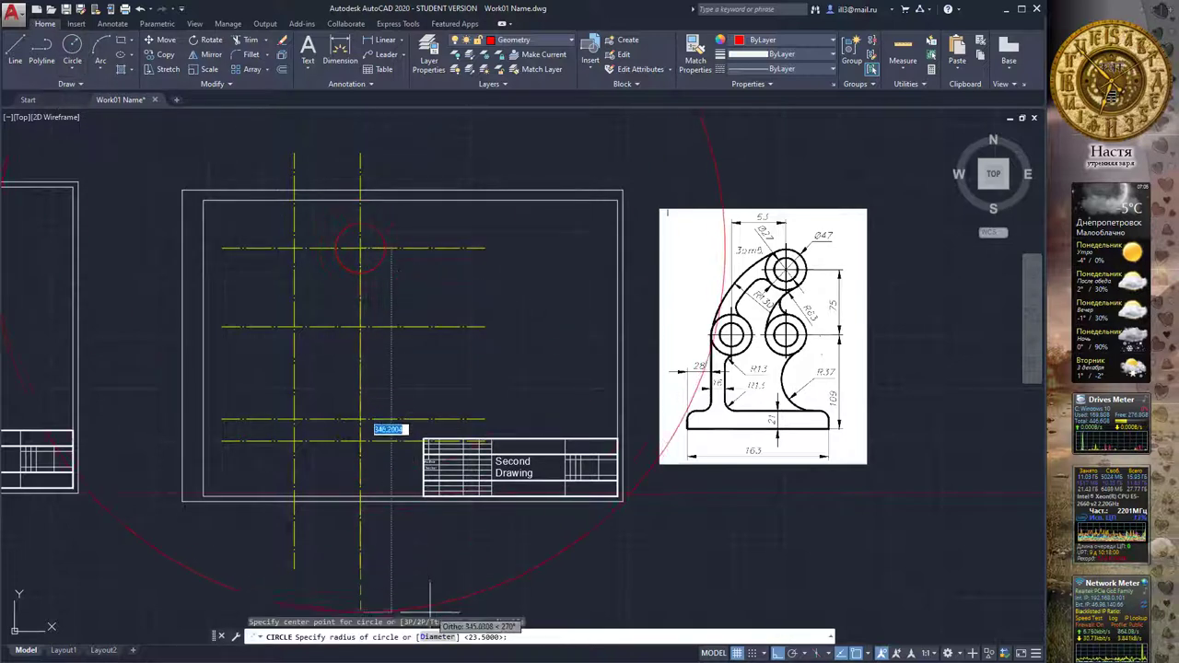
pyautogui.click(435, 642)
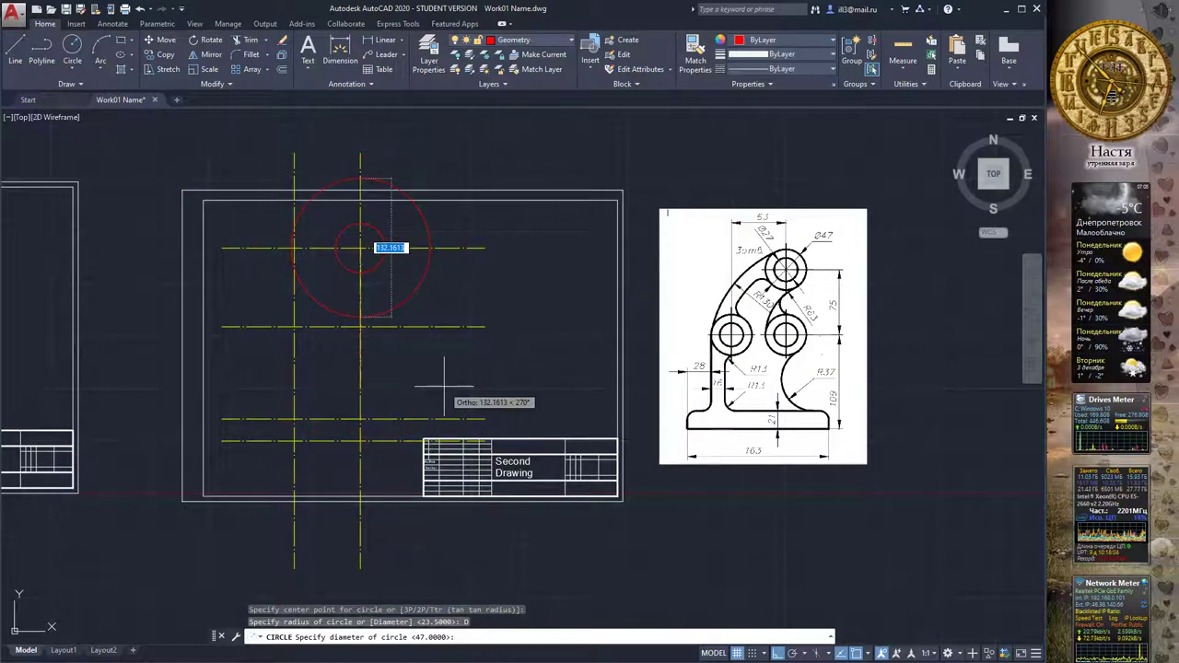
pyautogui.write('2')
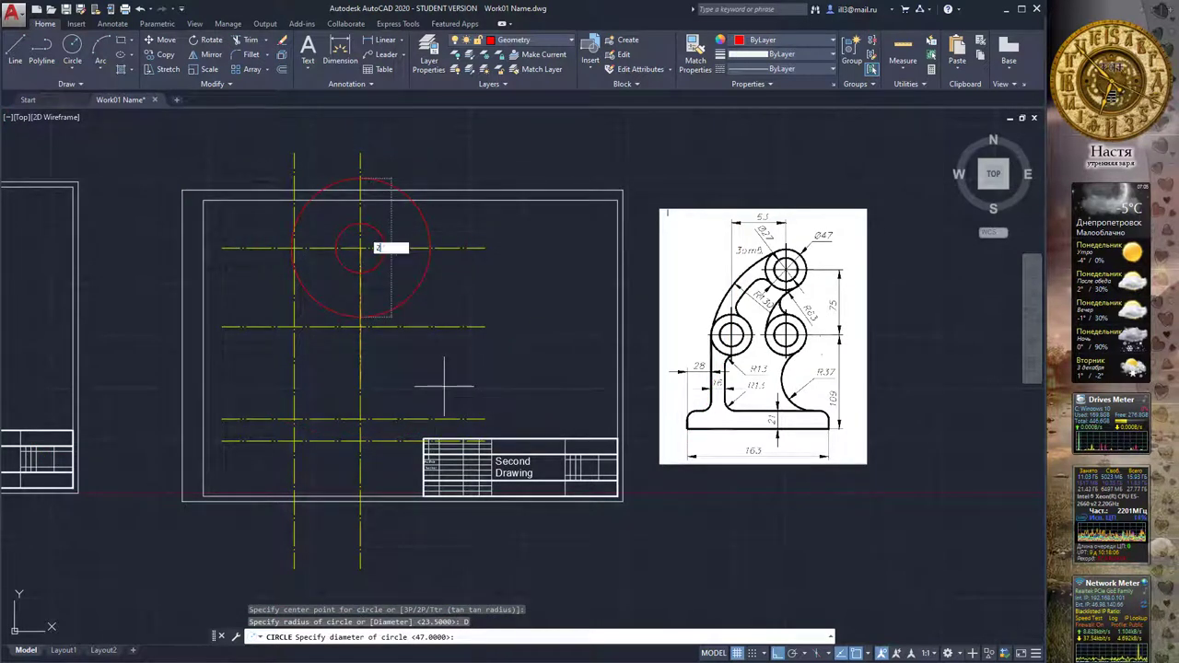
pyautogui.write('7')
pyautogui.press('Return')
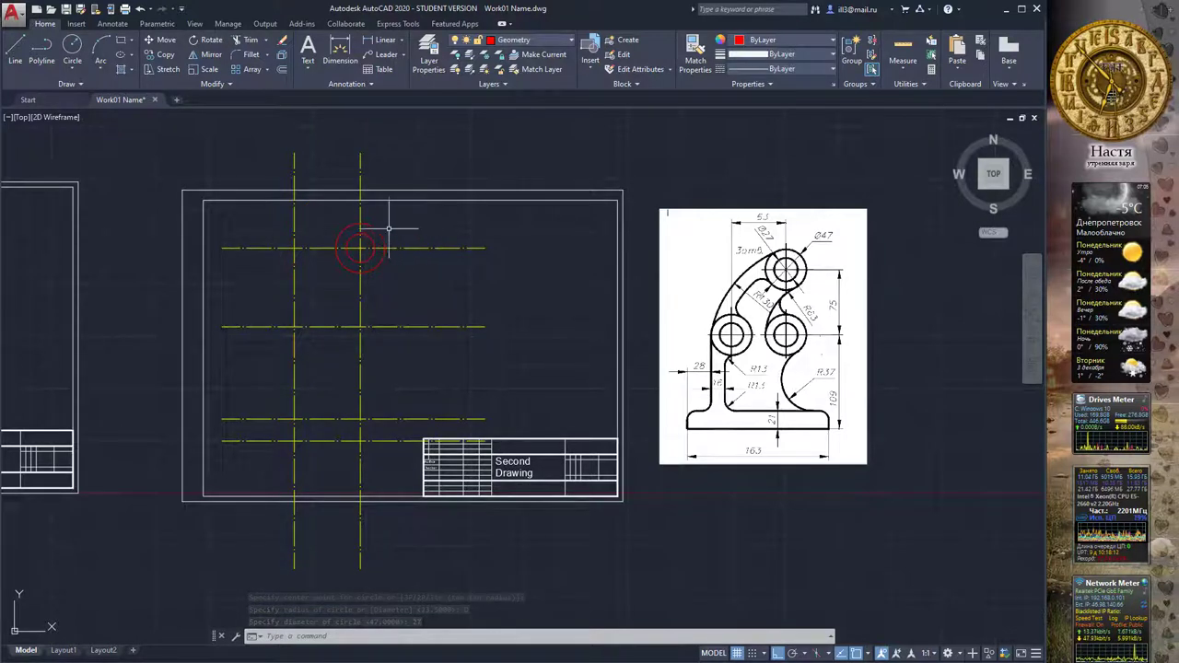
# Copy both concentric circles from their centre to the two intersections on the second horizontal construction line
pyautogui.click(160, 55)
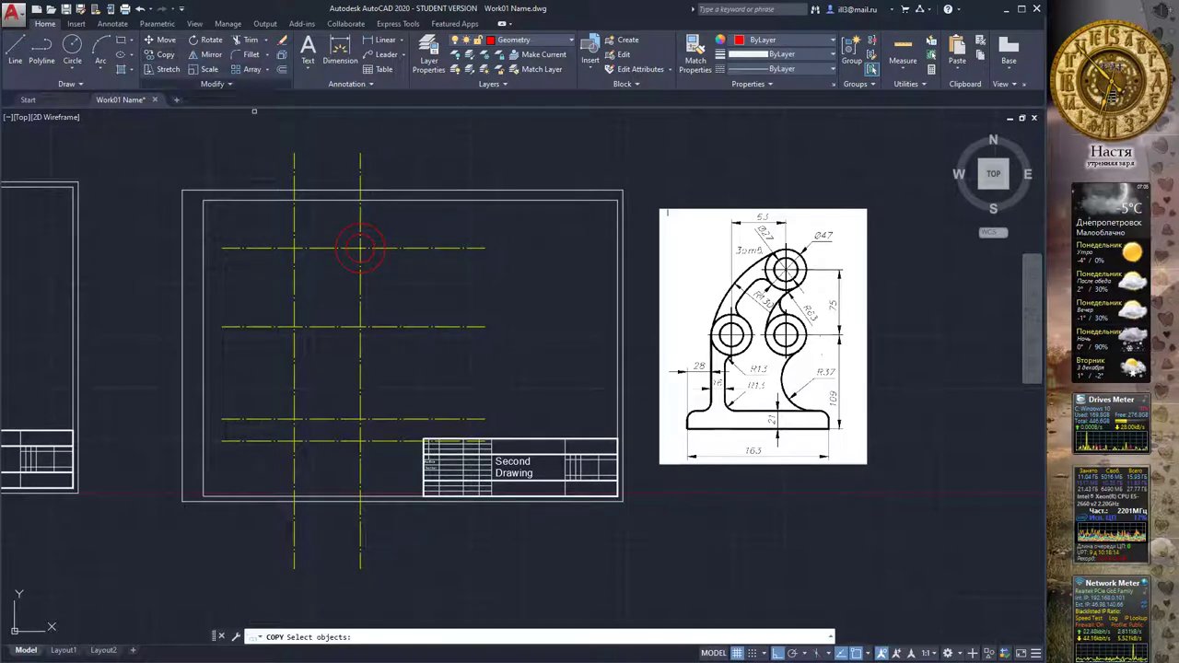
pyautogui.click(375, 236)
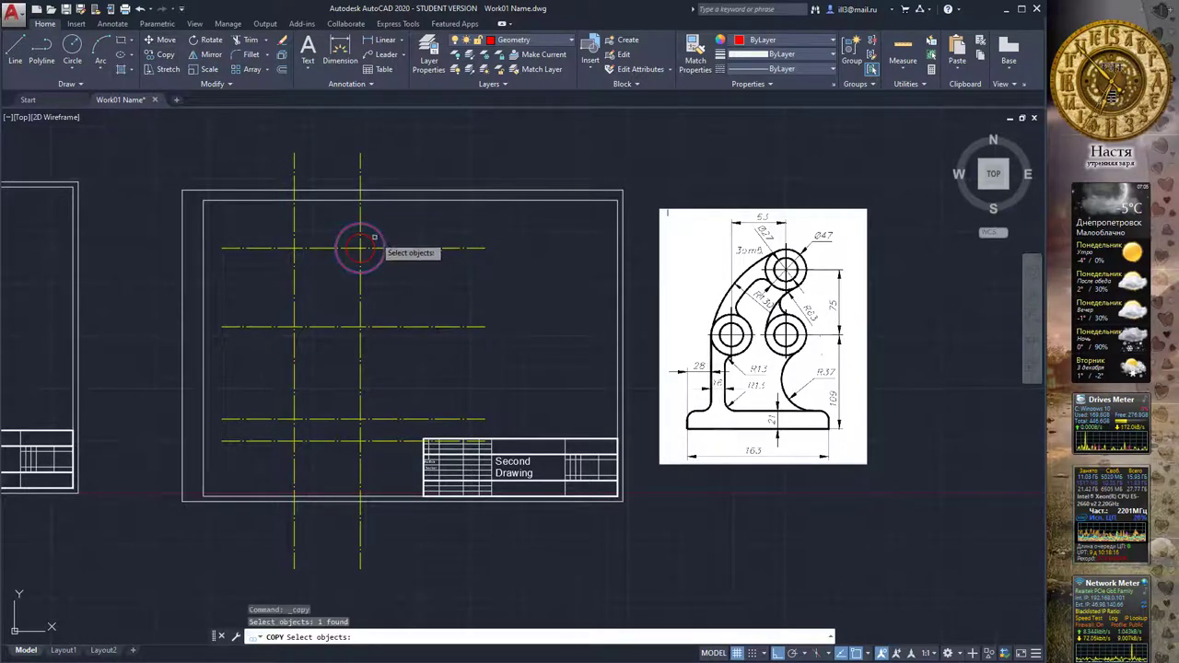
pyautogui.click(377, 232)
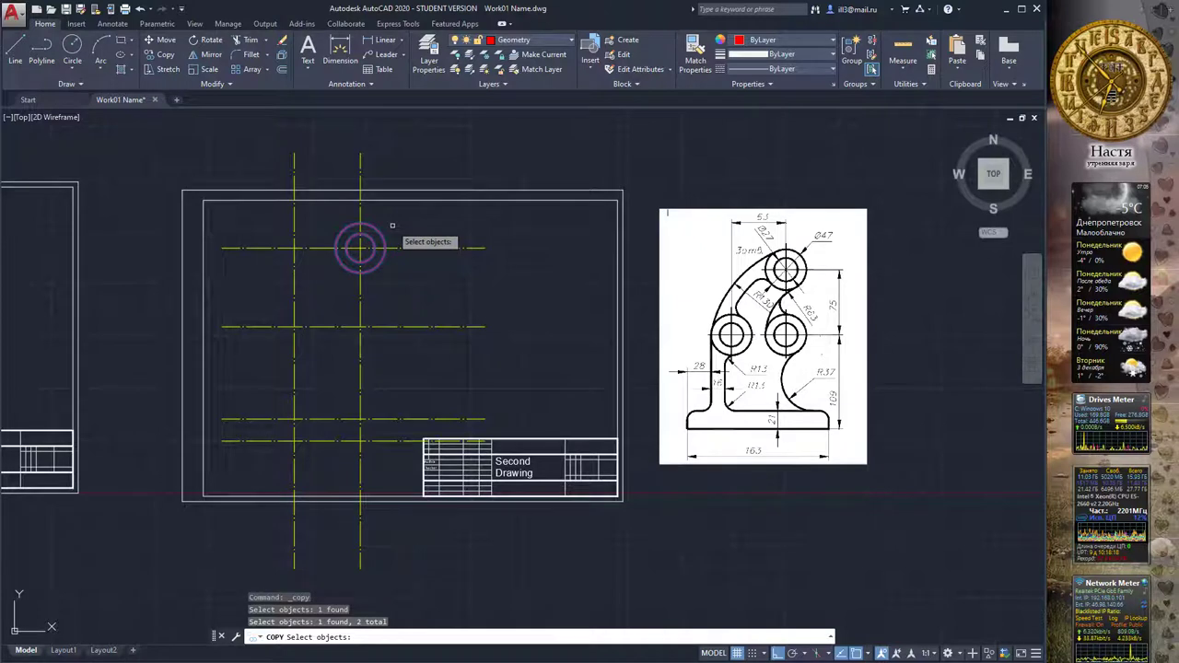
pyautogui.press('Return')
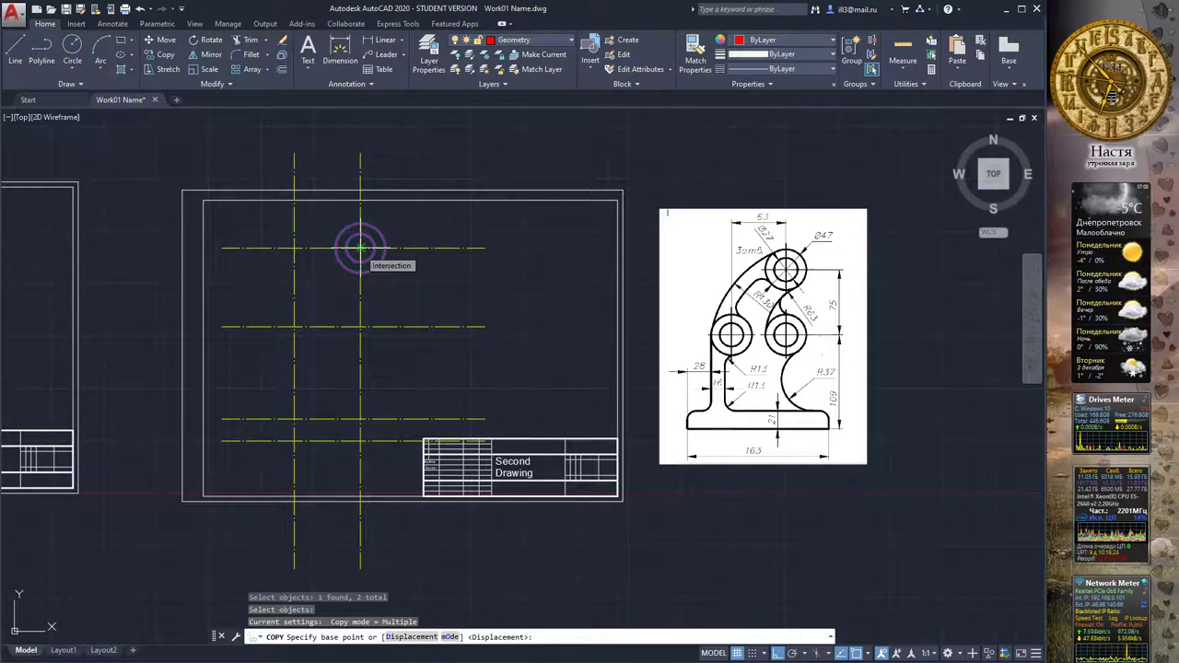
pyautogui.click(361, 246)
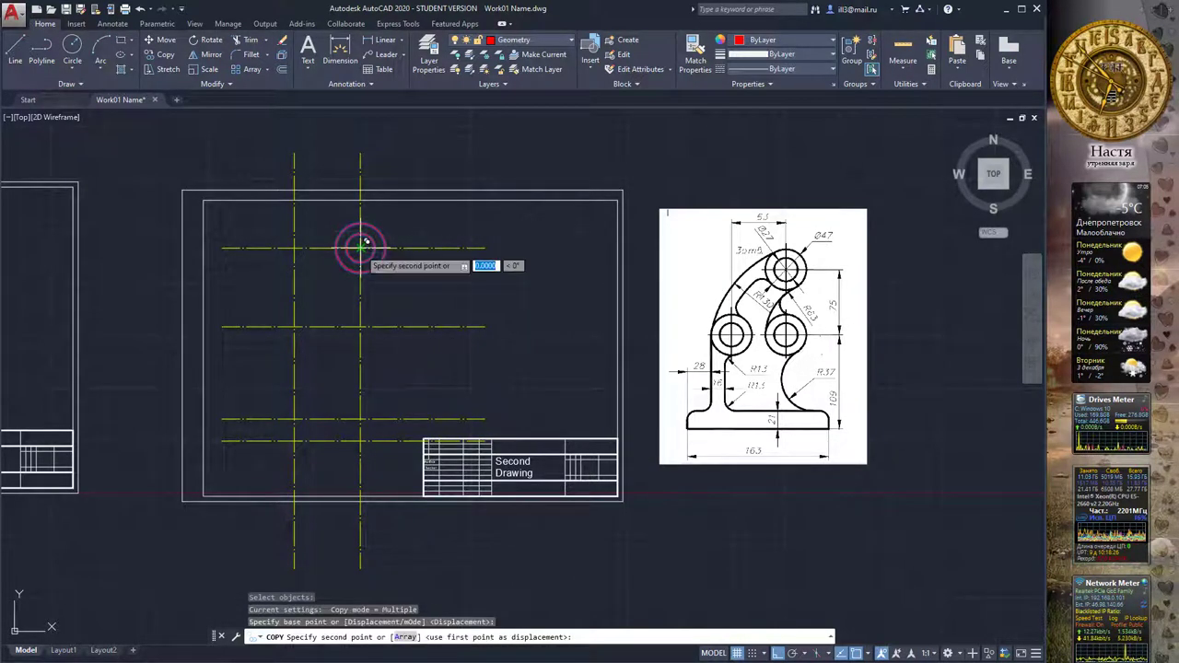
pyautogui.click(295, 327)
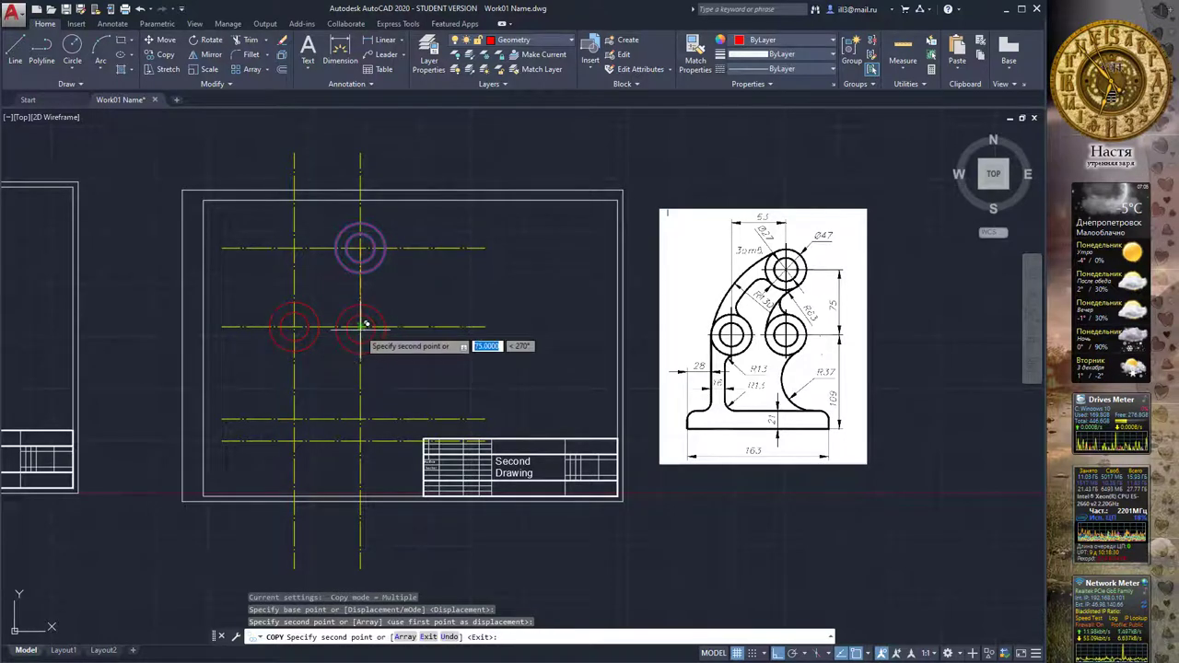
pyautogui.click(360, 326)
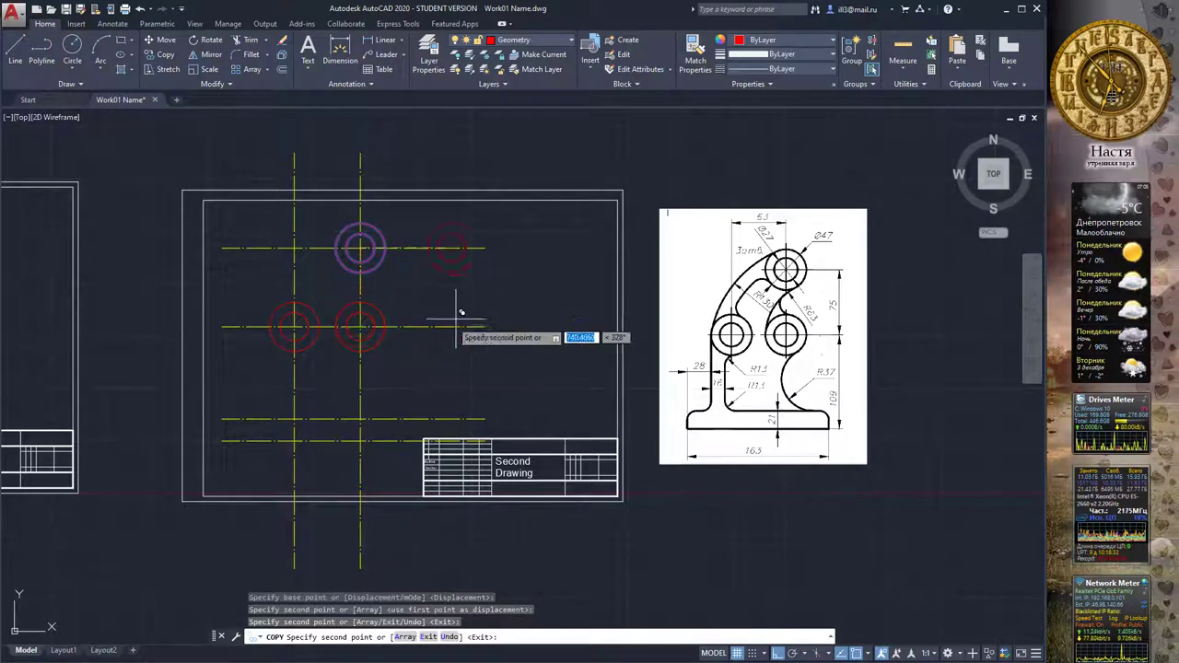
pyautogui.press('Escape')
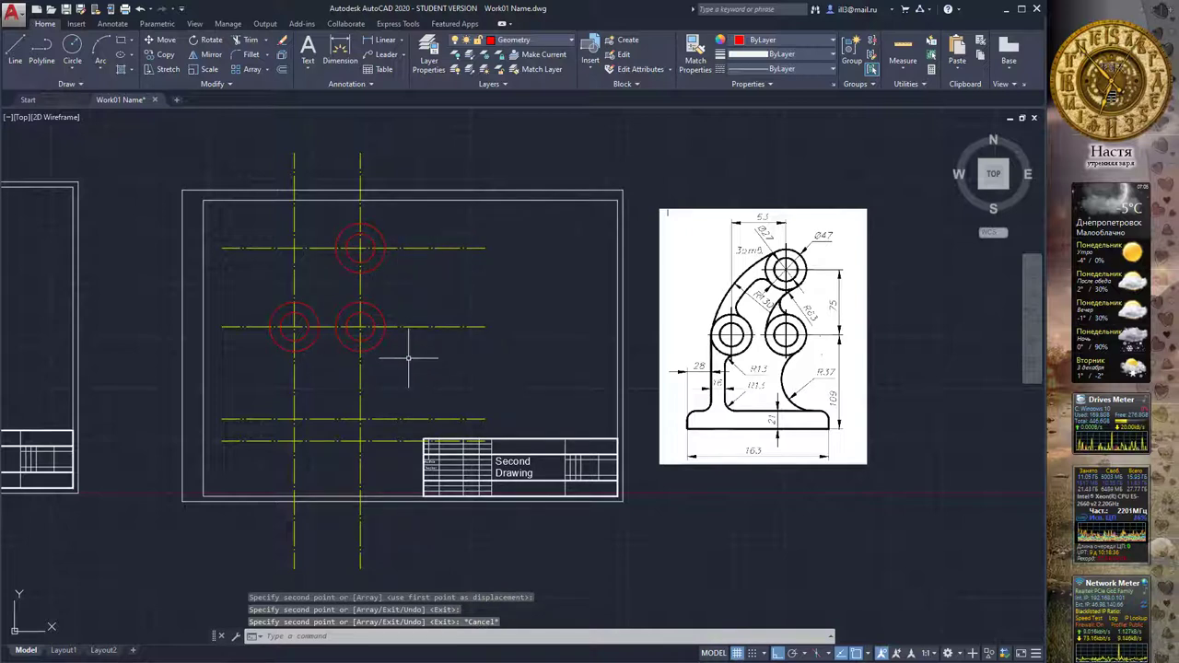
# Draw a circle of radius 130 tangent to the outer circles of the top boss and the lower-left boss
pyautogui.moveTo(433, 320); pyautogui.dragTo(450, 324, button='middle')
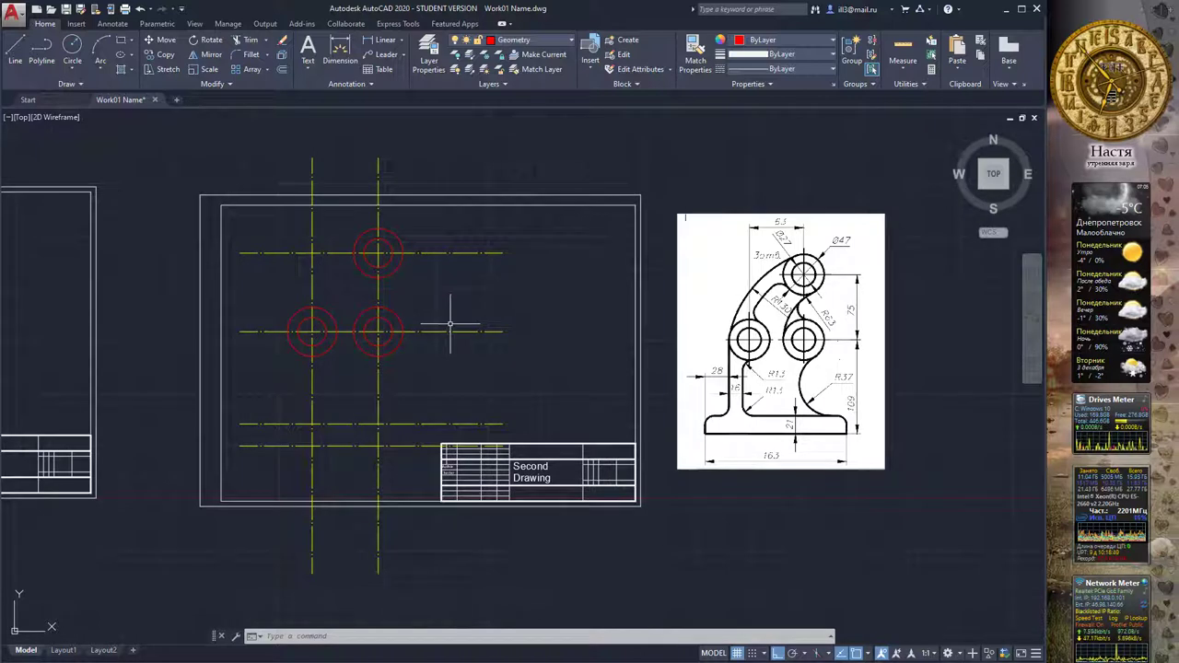
pyautogui.click(73, 71)
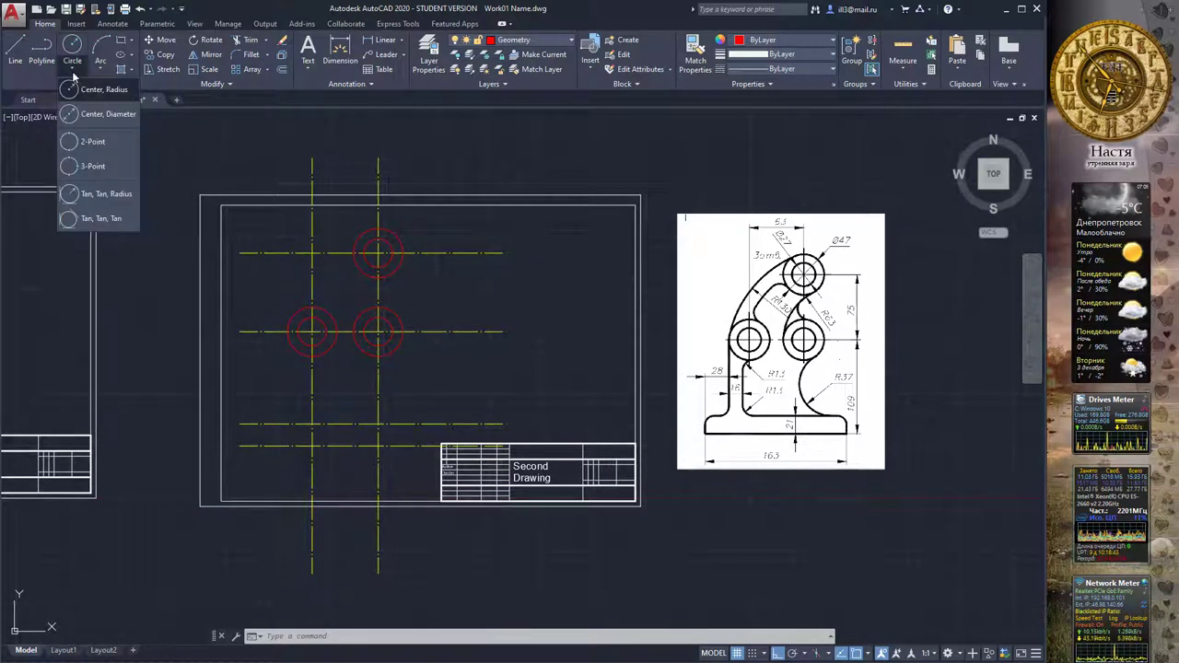
pyautogui.click(106, 194)
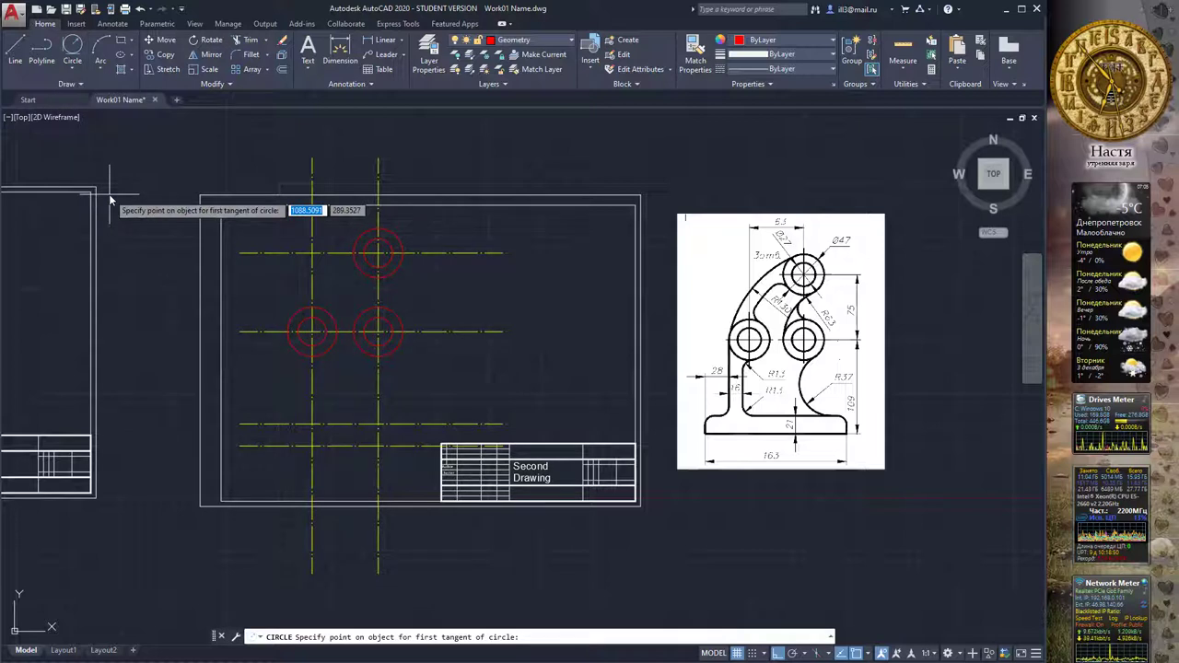
pyautogui.click(360, 238)
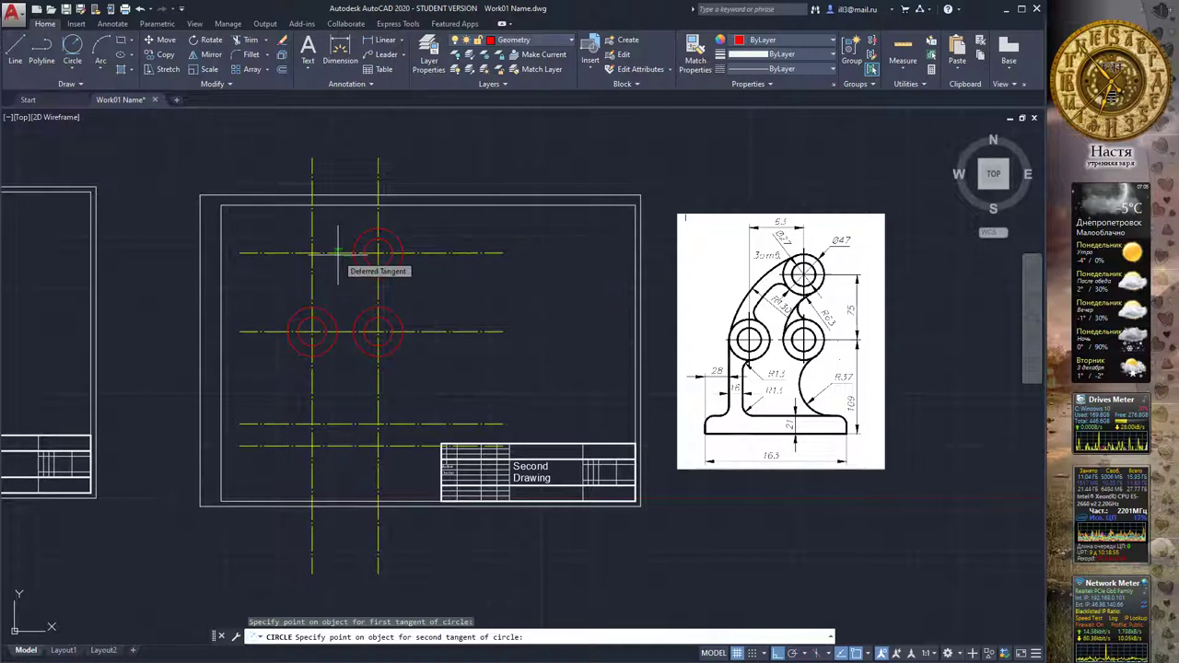
pyautogui.click(290, 322)
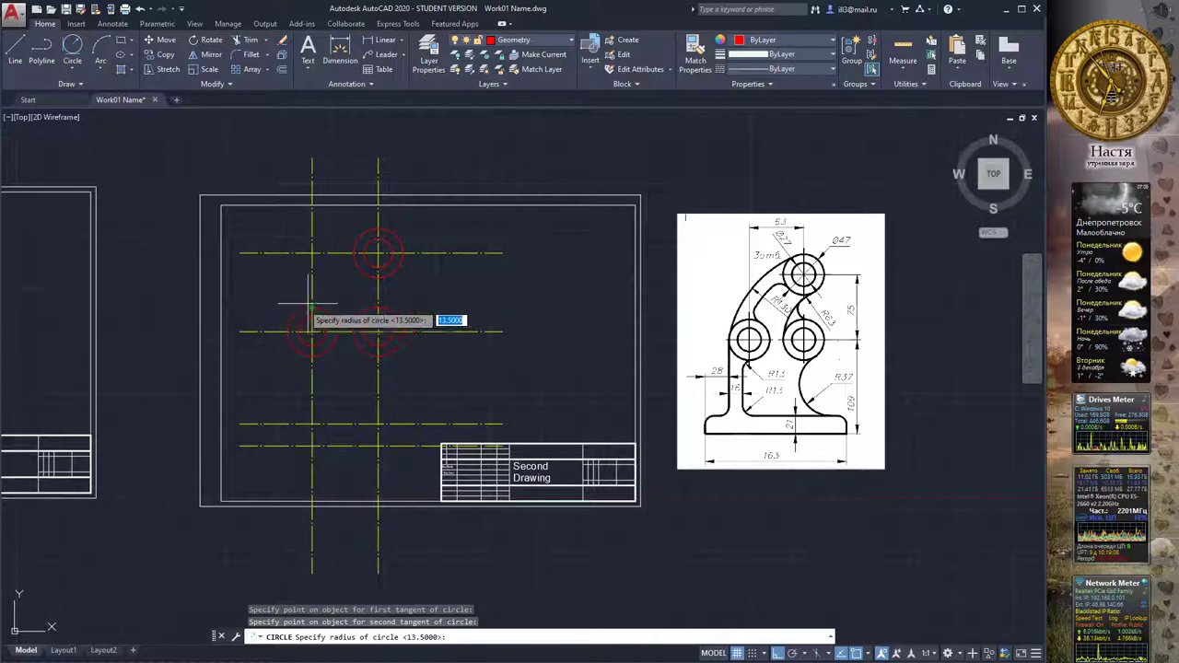
pyautogui.write('130')
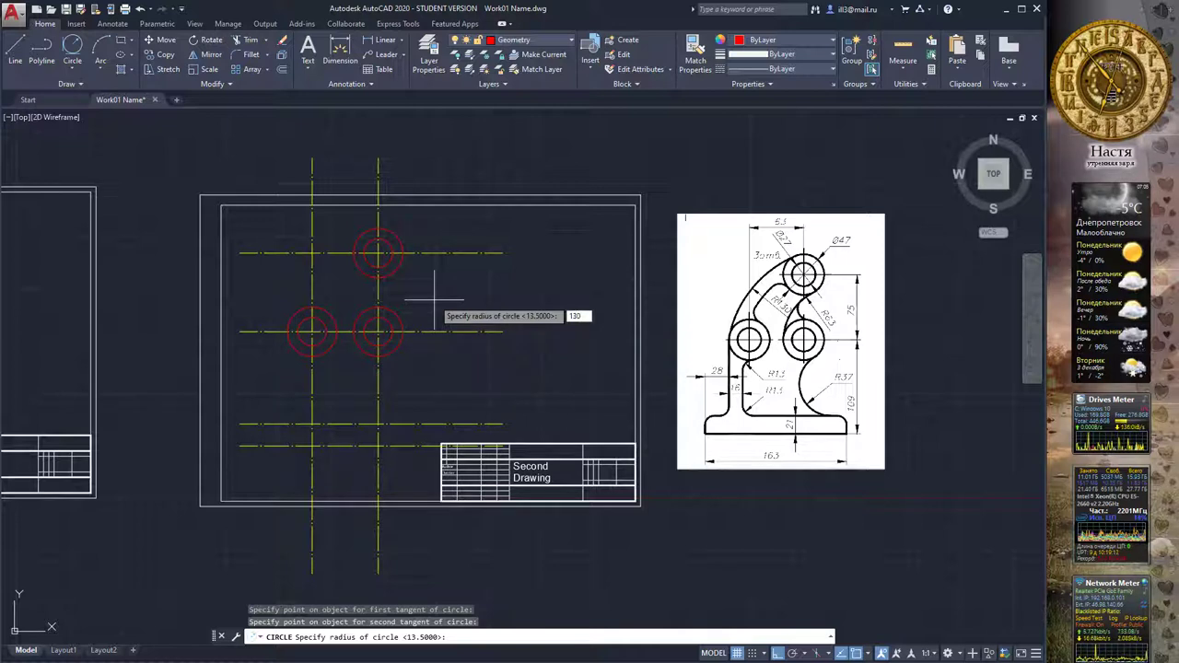
pyautogui.press('Return')
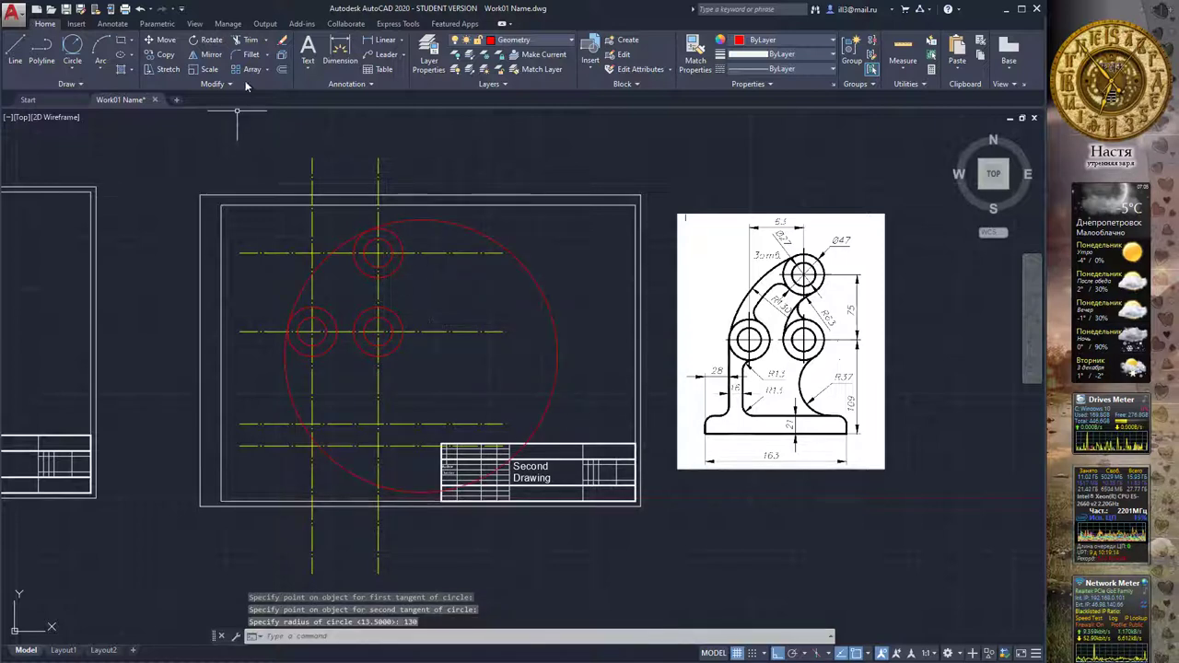
# Trim the radius 130 circle against the top and lower-left outer circles, keeping only the outer arc between them
pyautogui.click(245, 41)
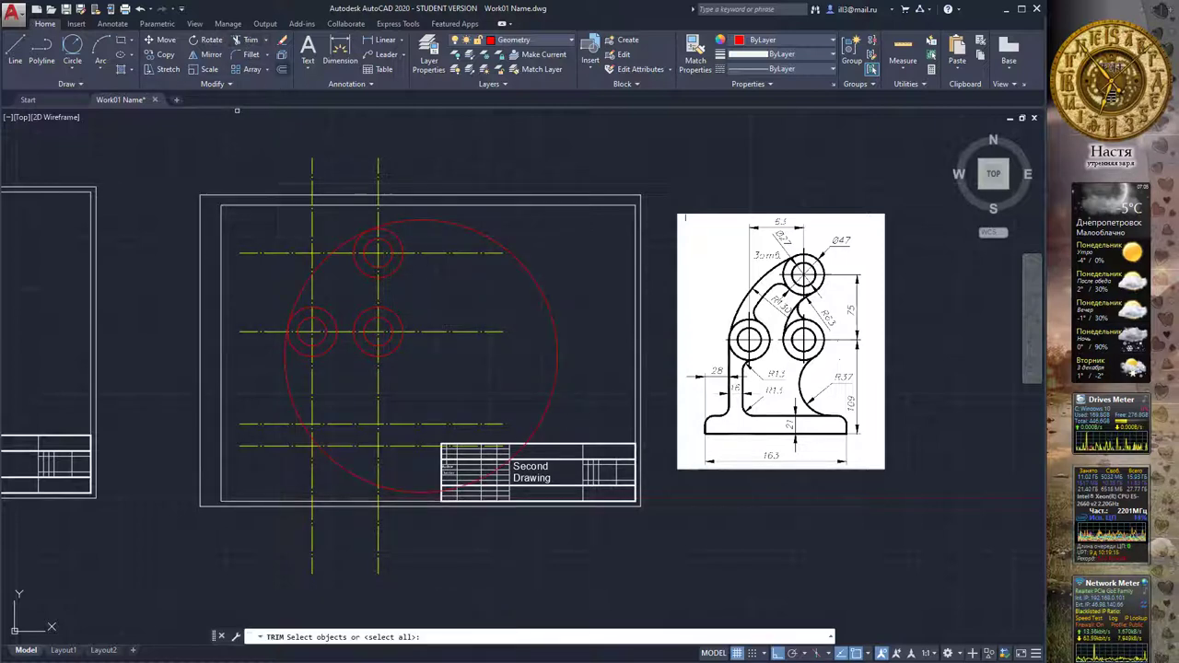
pyautogui.click(357, 265)
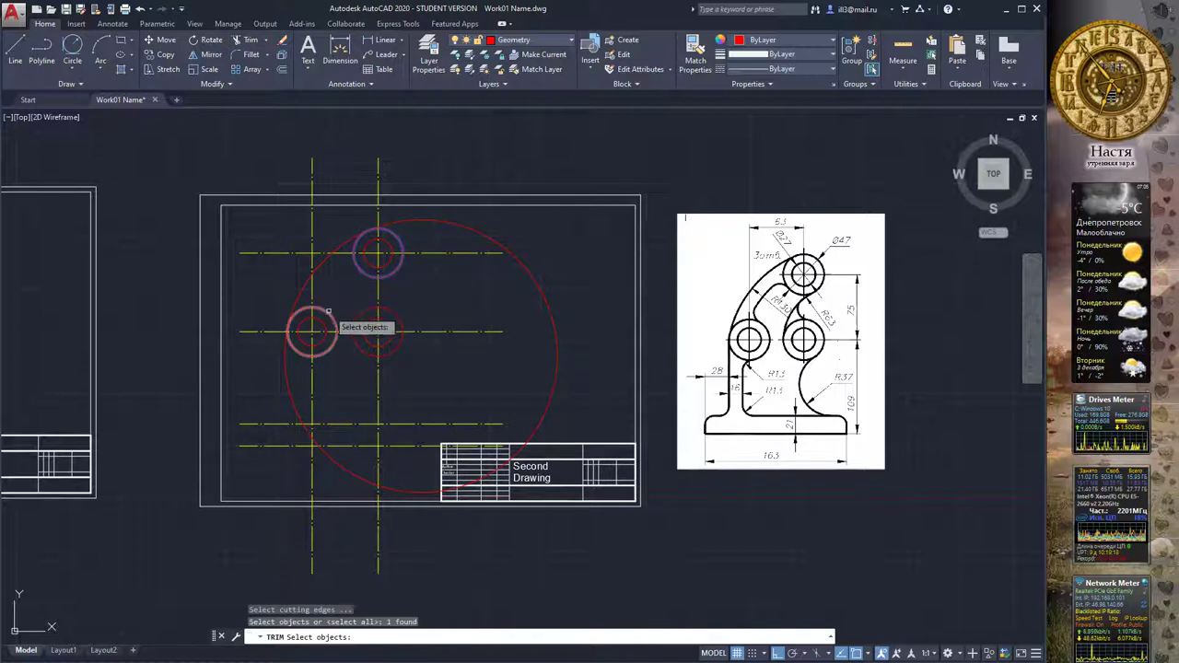
pyautogui.click(327, 313)
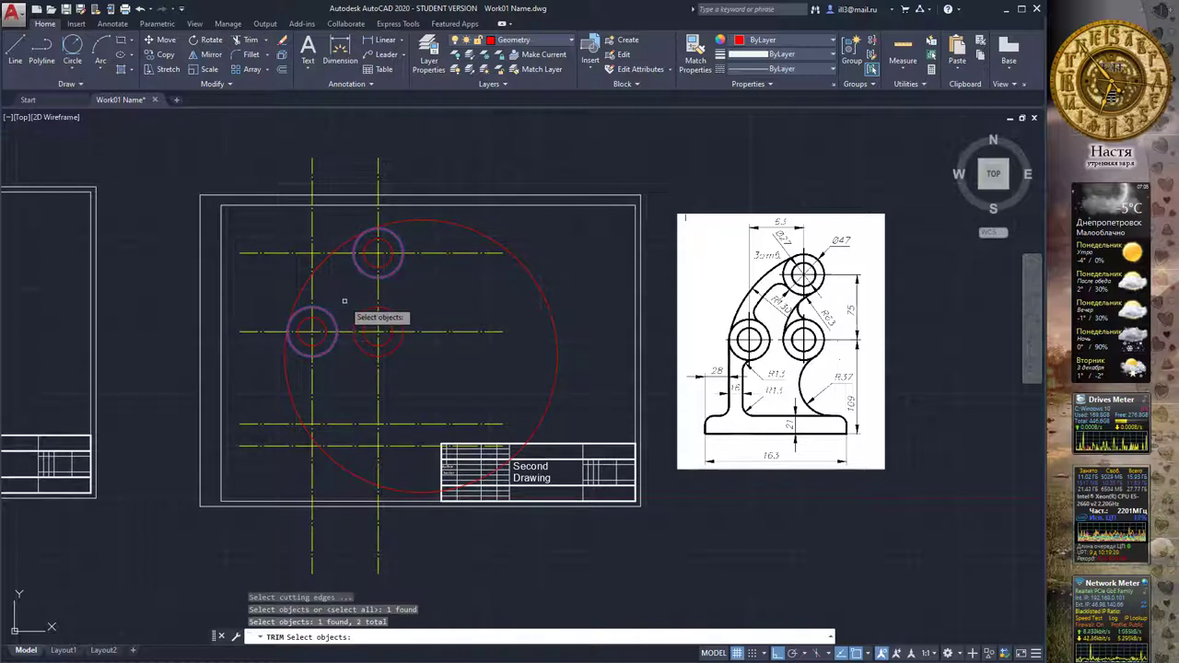
pyautogui.press('Return')
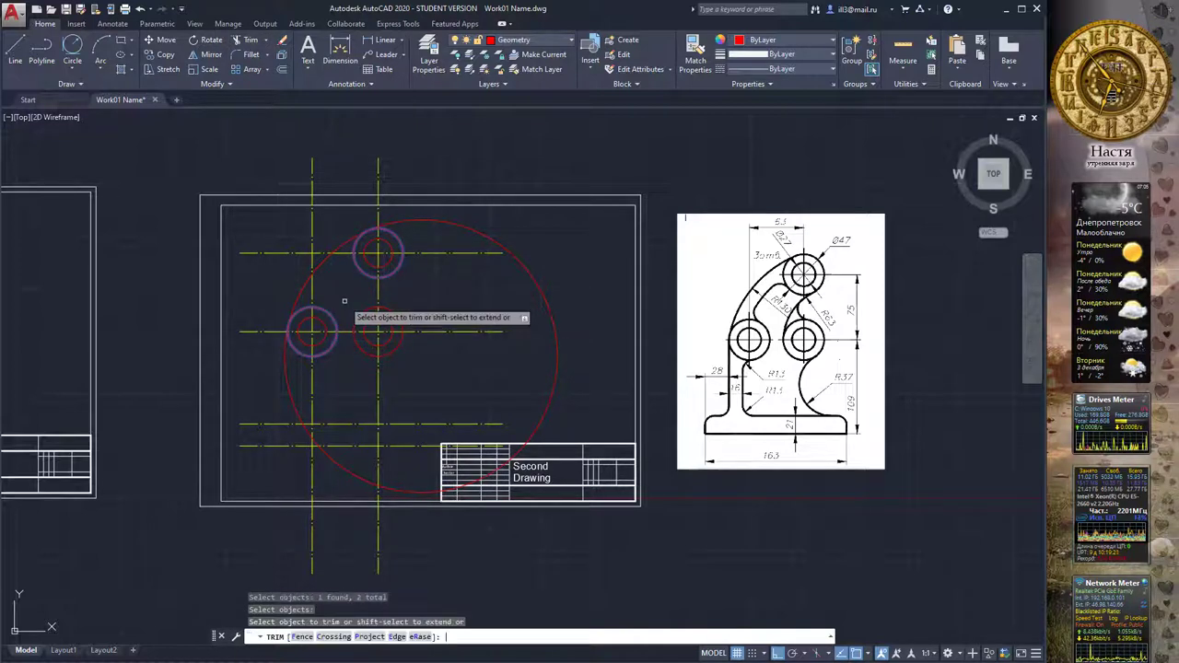
pyautogui.click(506, 249)
pyautogui.press('Escape')
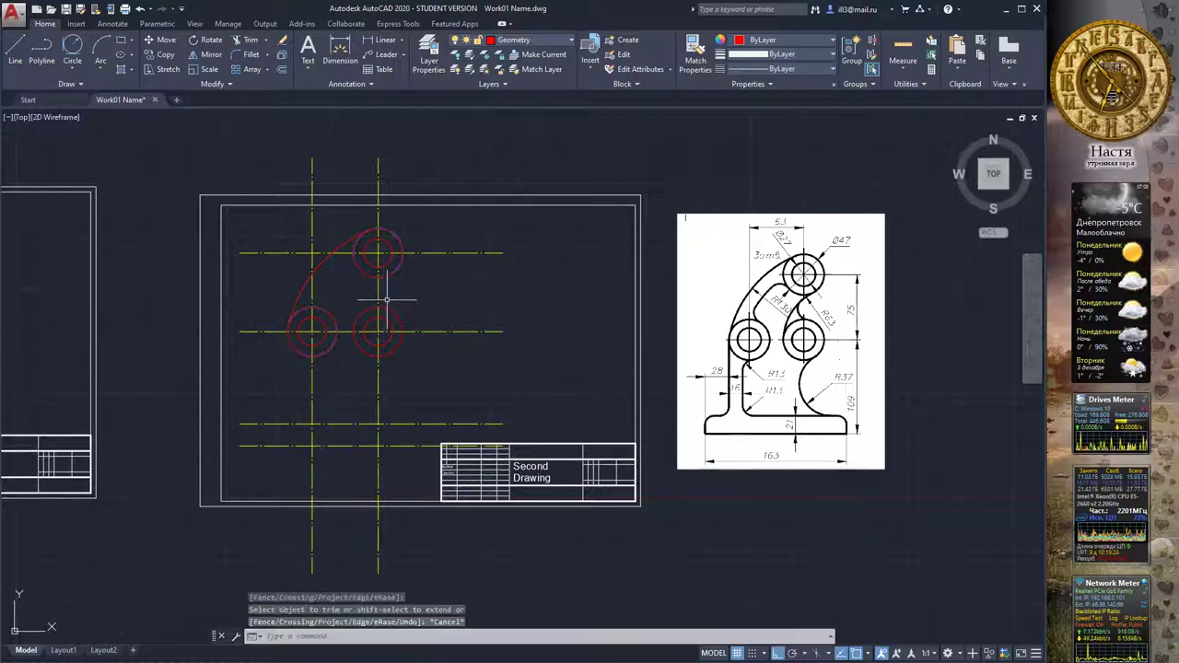
# Draw a vertical line from the lower-left boss's left edge down past the base construction lines
pyautogui.moveTo(395, 296); pyautogui.dragTo(390, 294, button='middle')
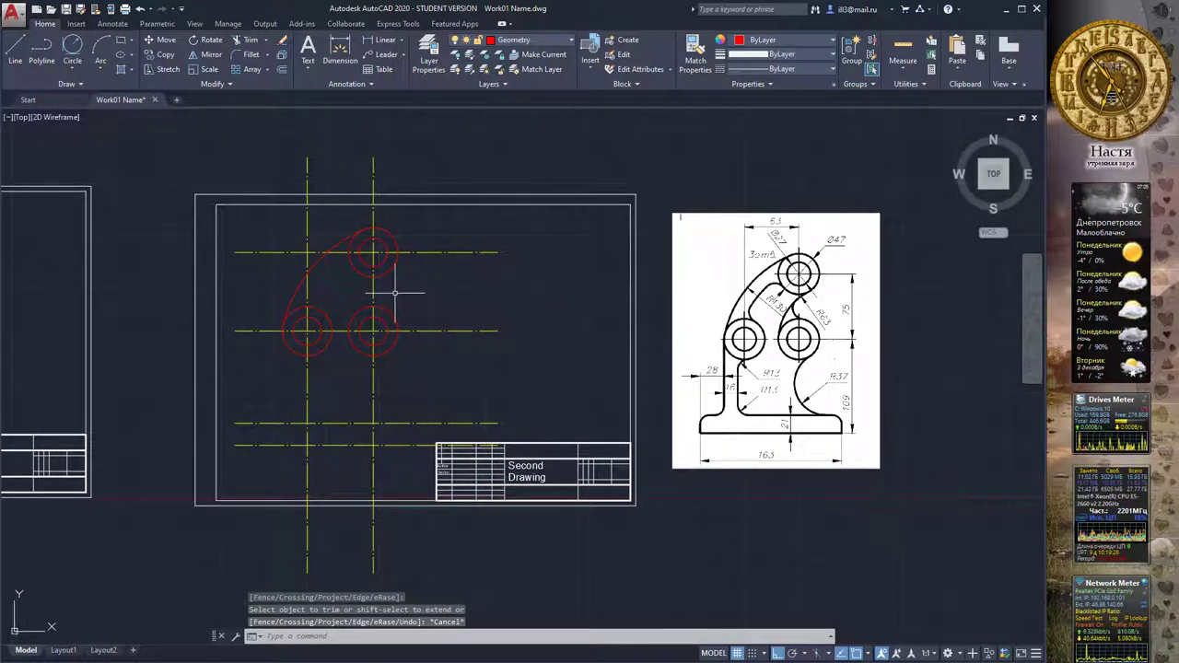
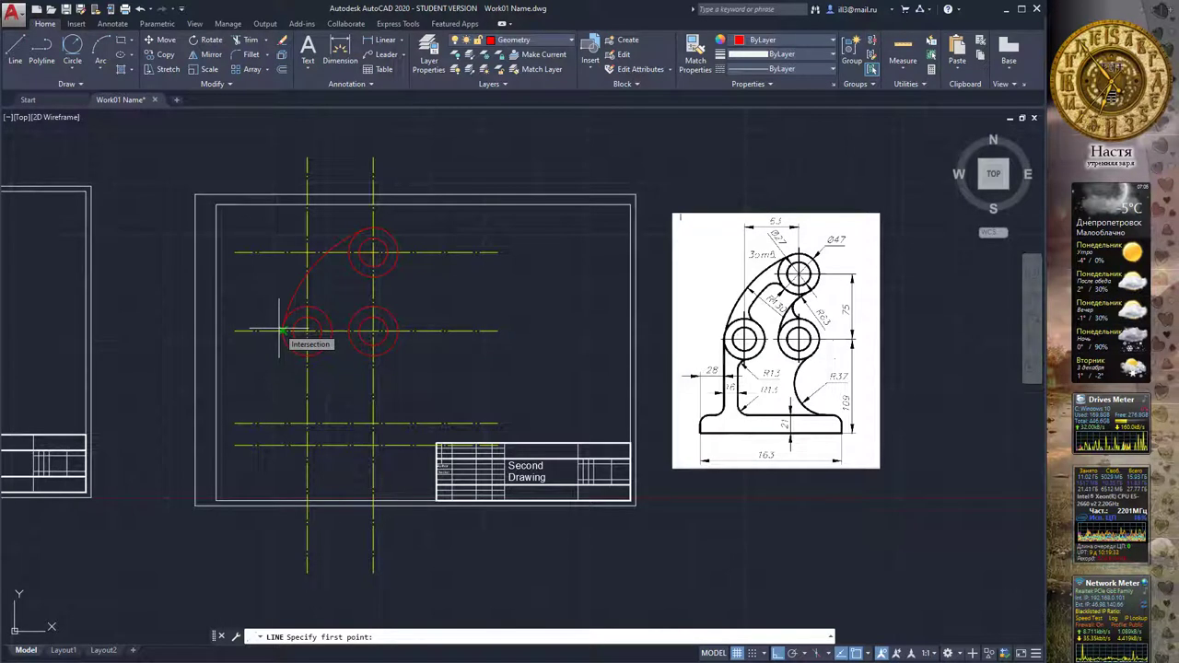
pyautogui.click(281, 329)
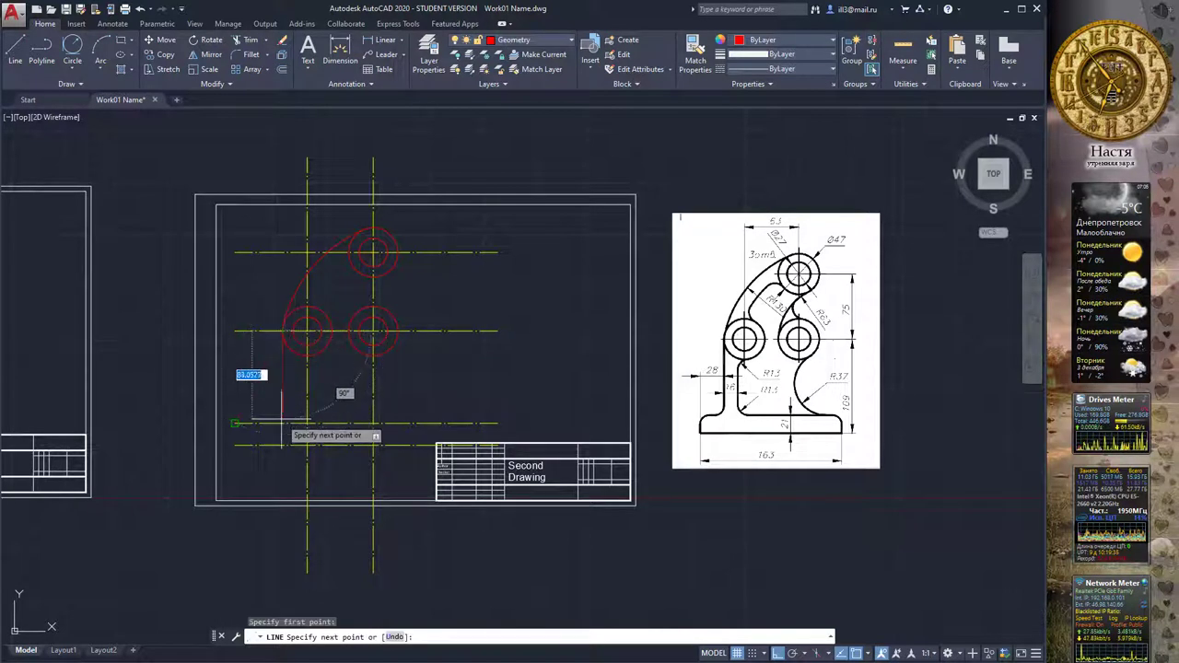
pyautogui.click(281, 477)
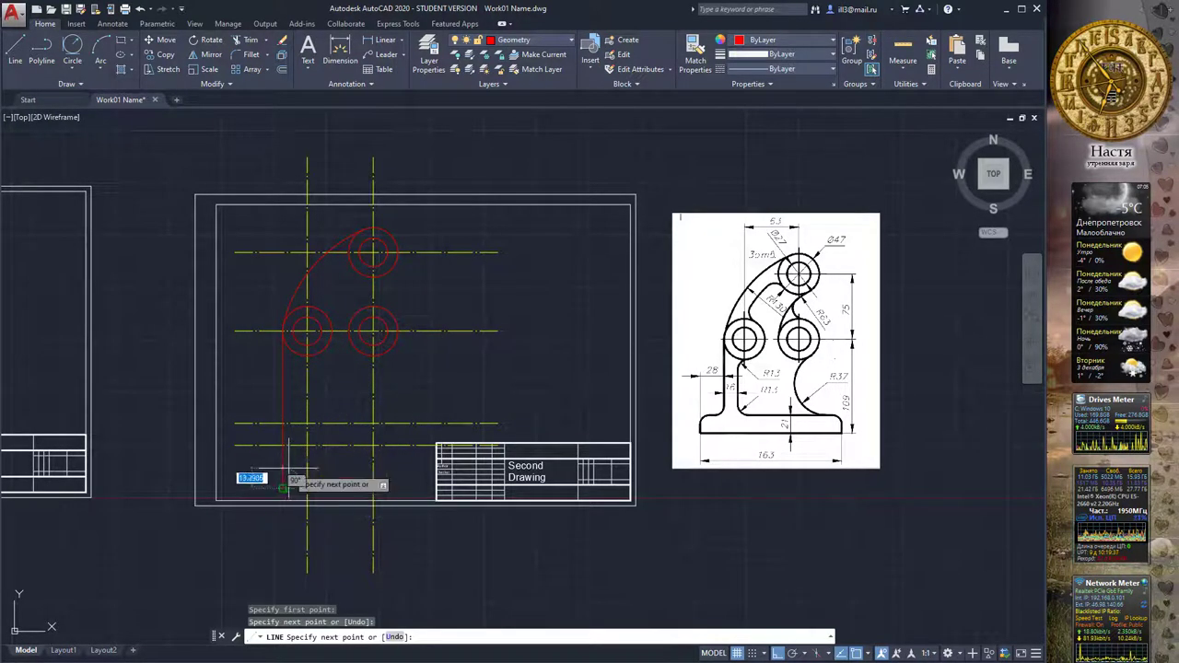
pyautogui.press('Escape')
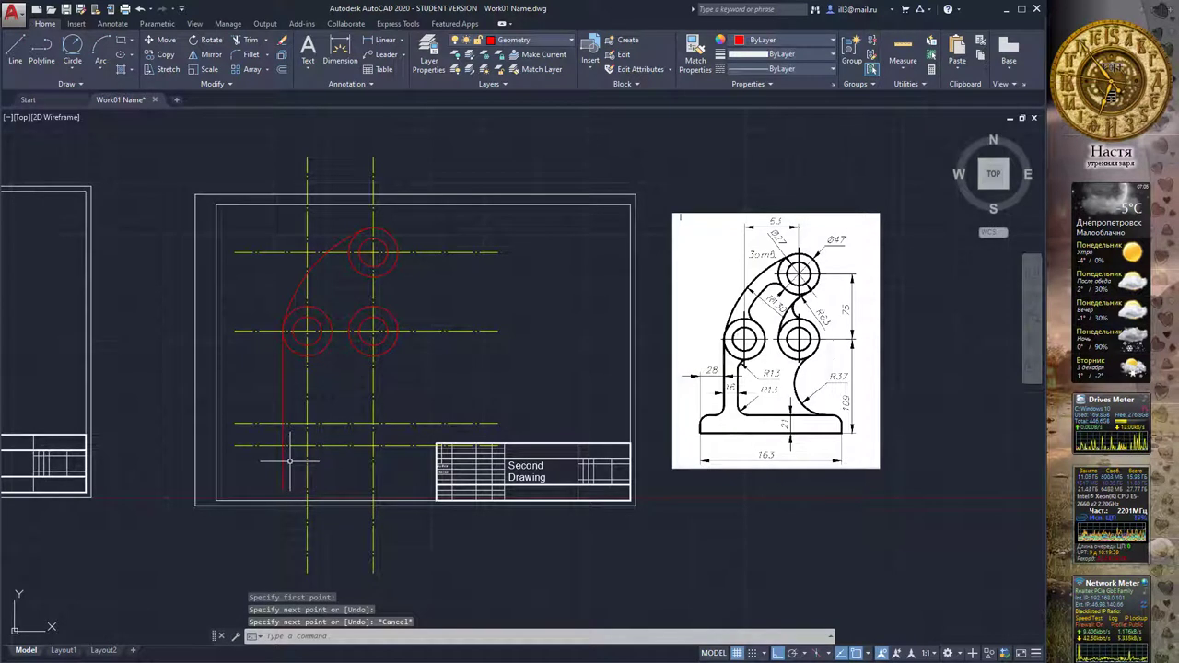
# Offset the vertical line below the lower-left boss by 28 to the left and leave Geometry as the current layer
pyautogui.click(512, 41)
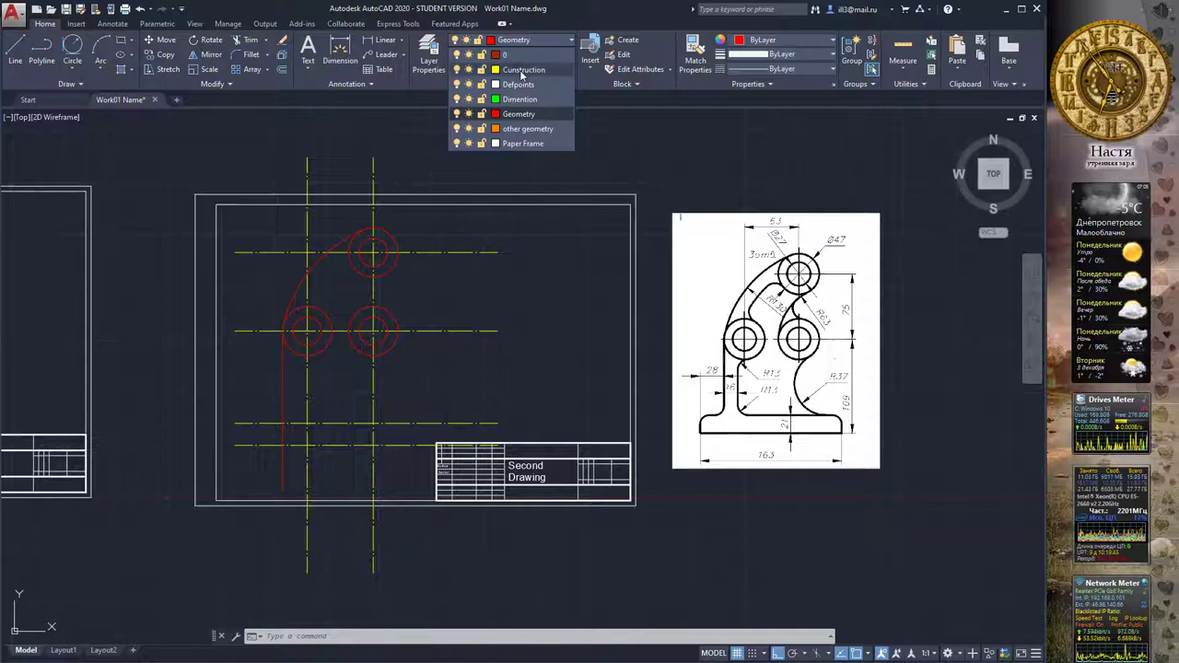
pyautogui.click(521, 70)
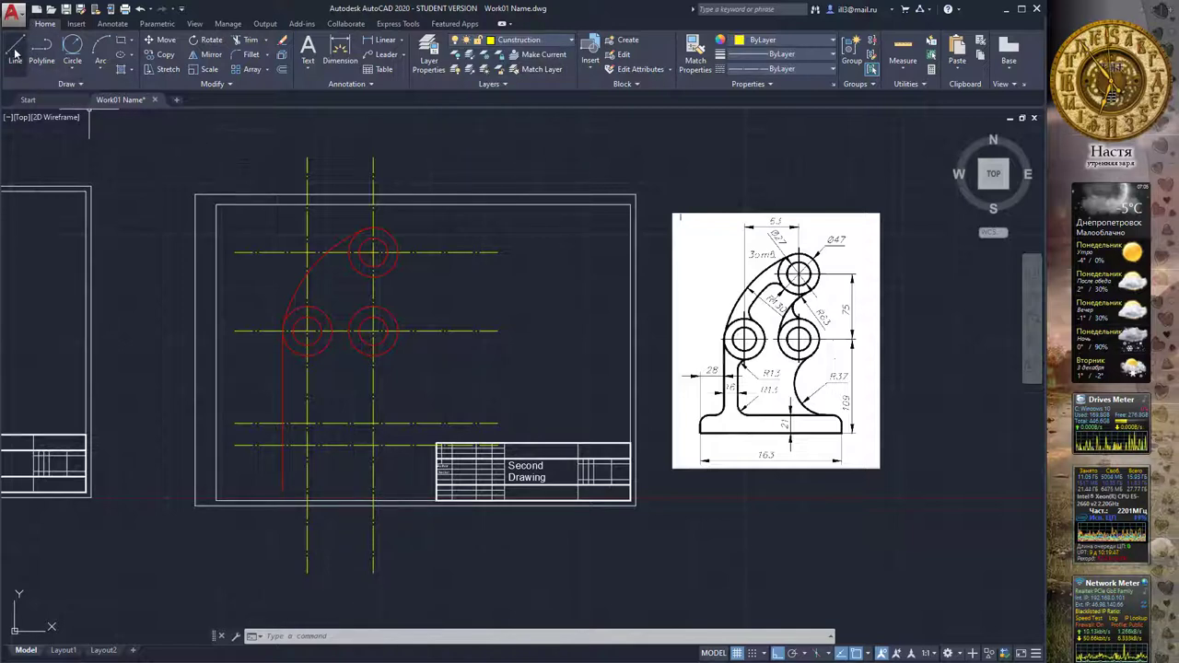
pyautogui.click(281, 69)
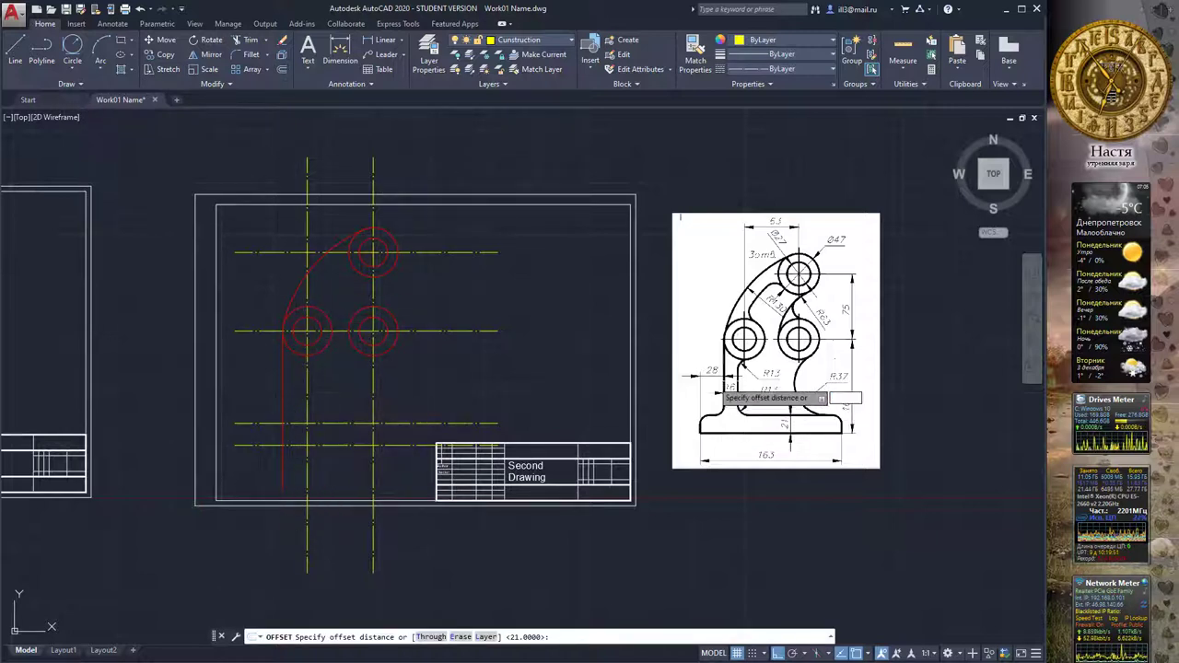
pyautogui.write('2')
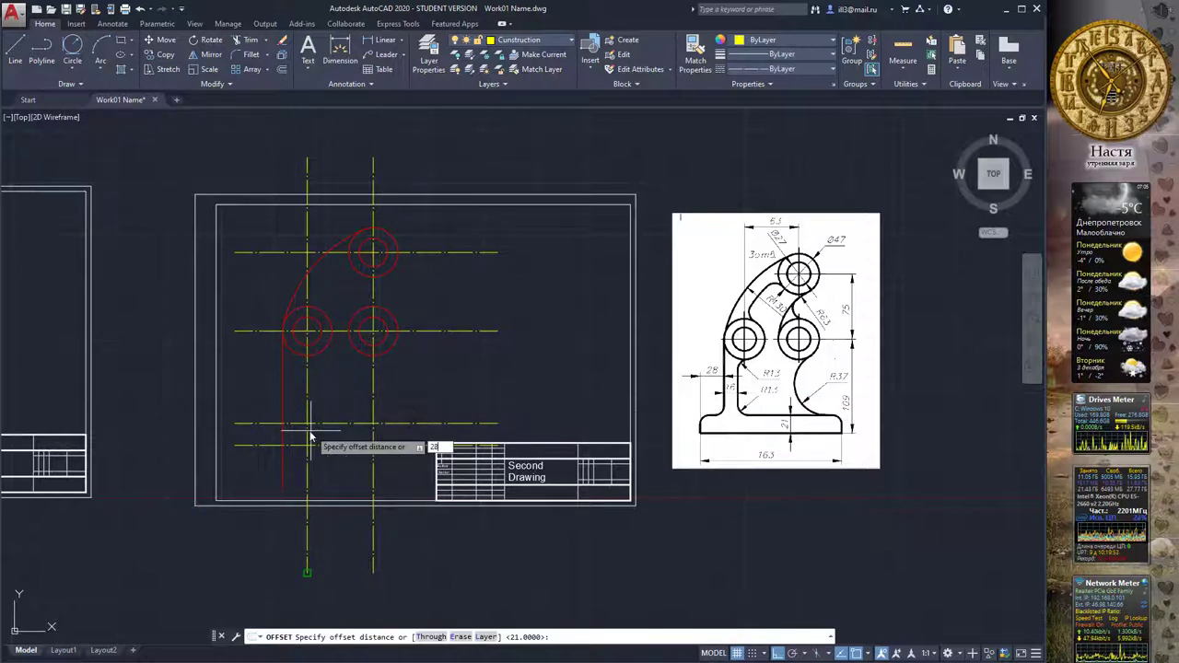
pyautogui.write('8')
pyautogui.press('Return')
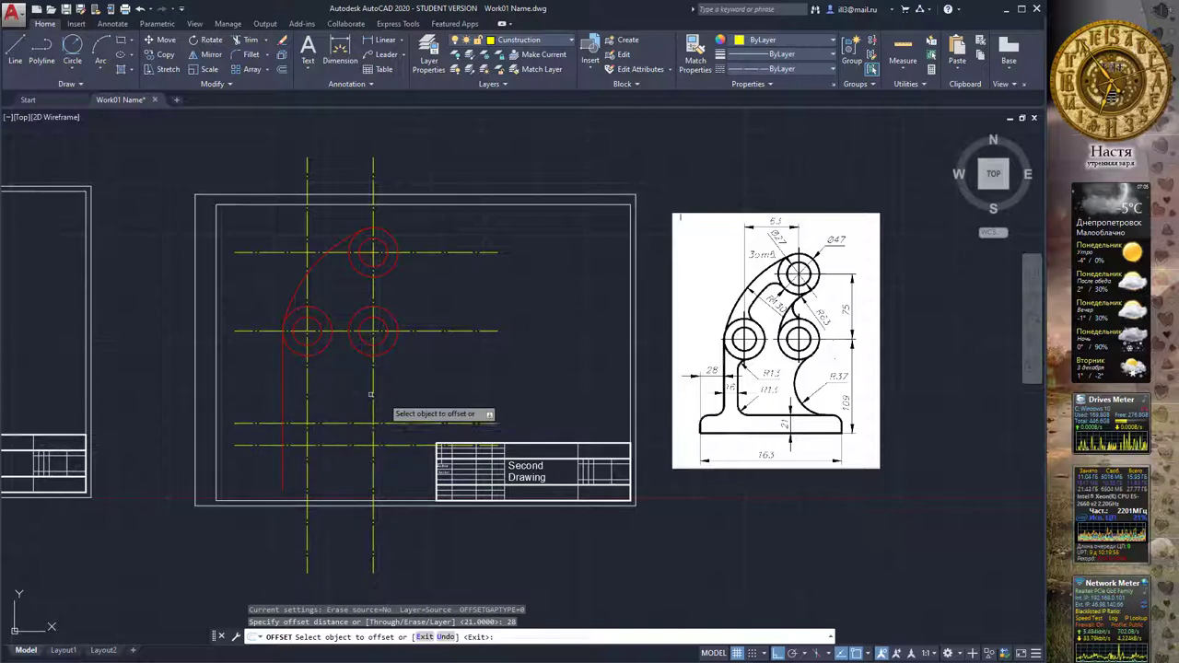
pyautogui.click(283, 388)
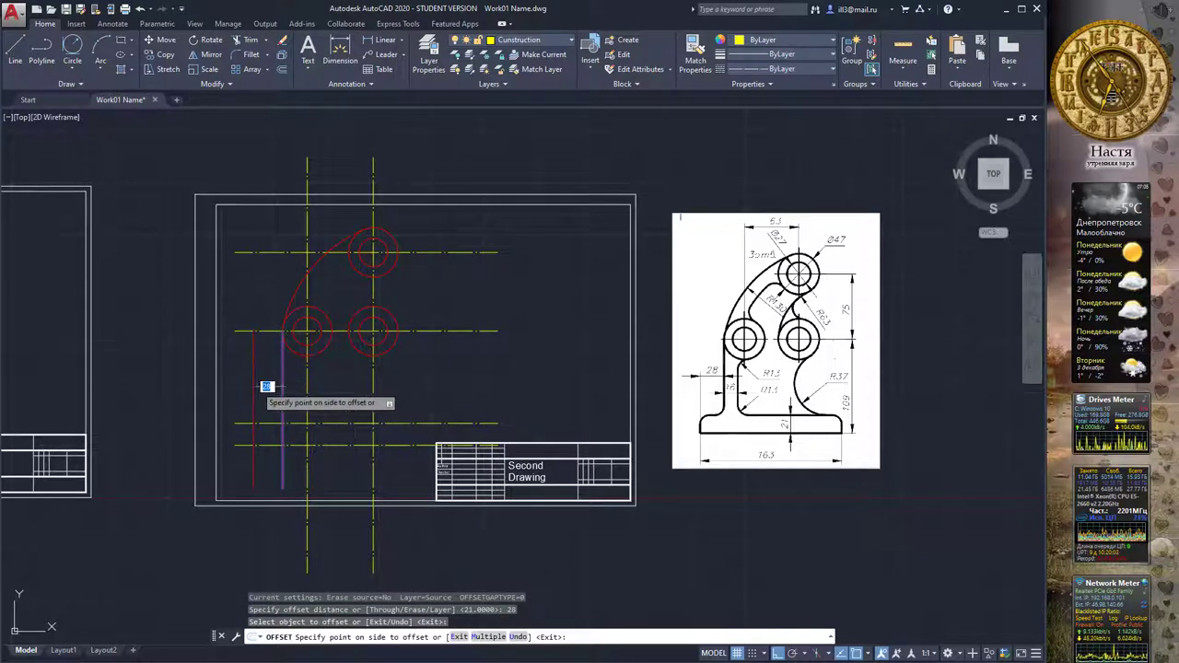
pyautogui.click(267, 387)
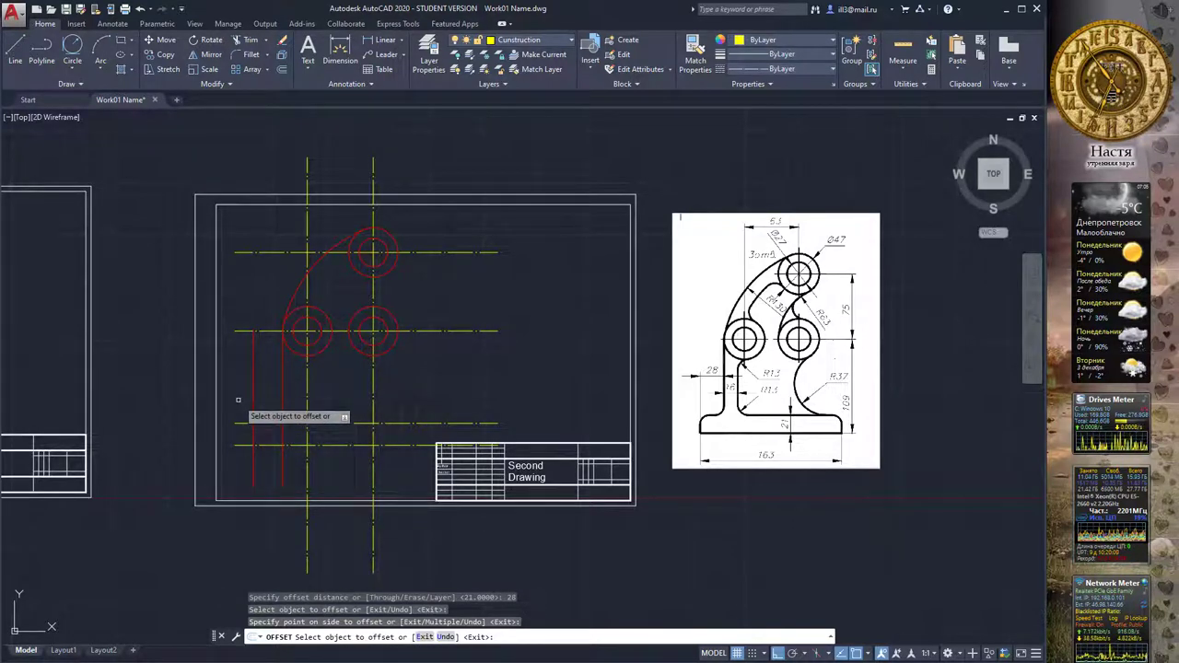
pyautogui.press('Escape')
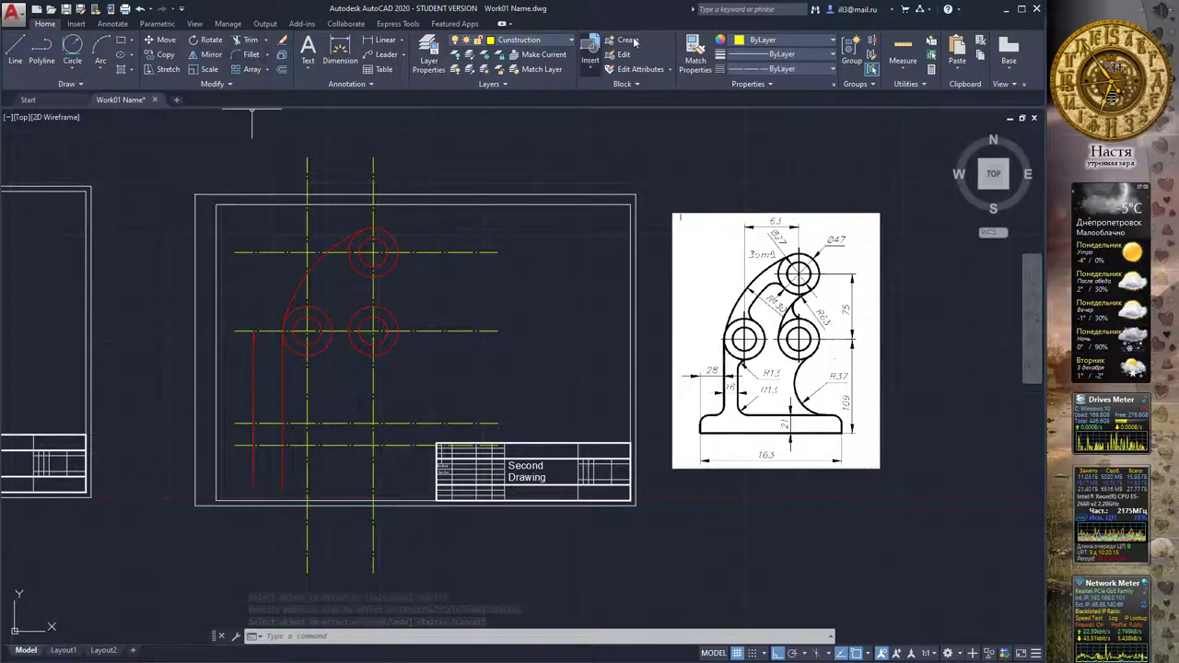
pyautogui.click(514, 48)
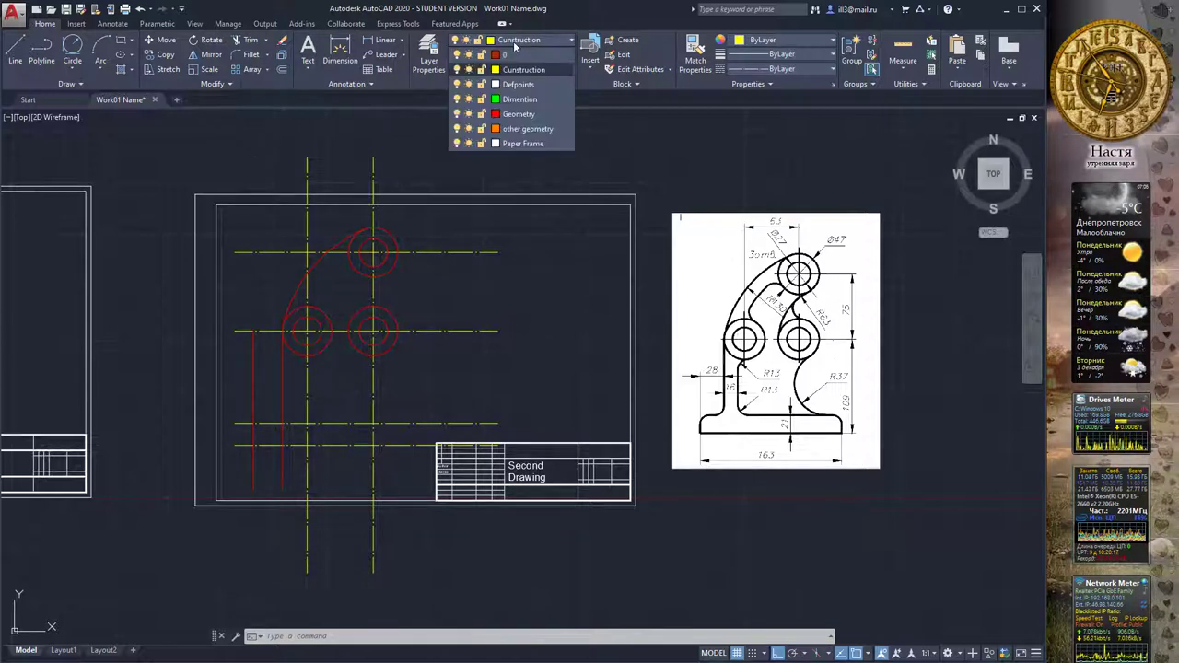
pyautogui.click(514, 103)
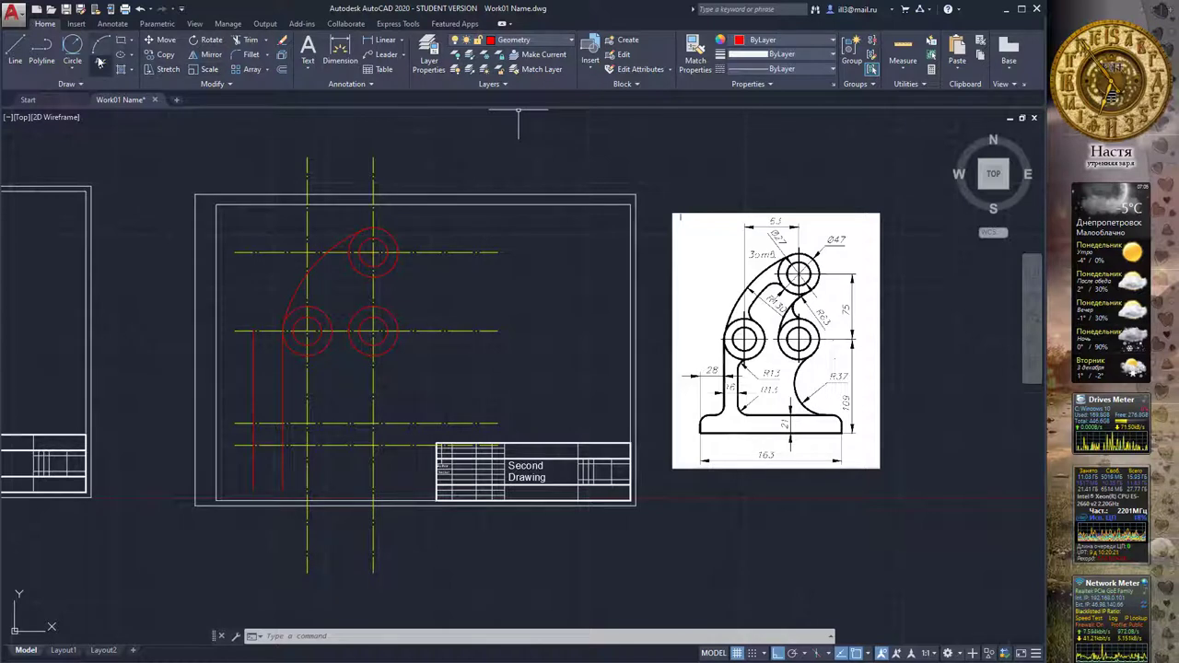
# Try to trim both vertical lines at the upper base construction line, and undo the trim
pyautogui.click(246, 40)
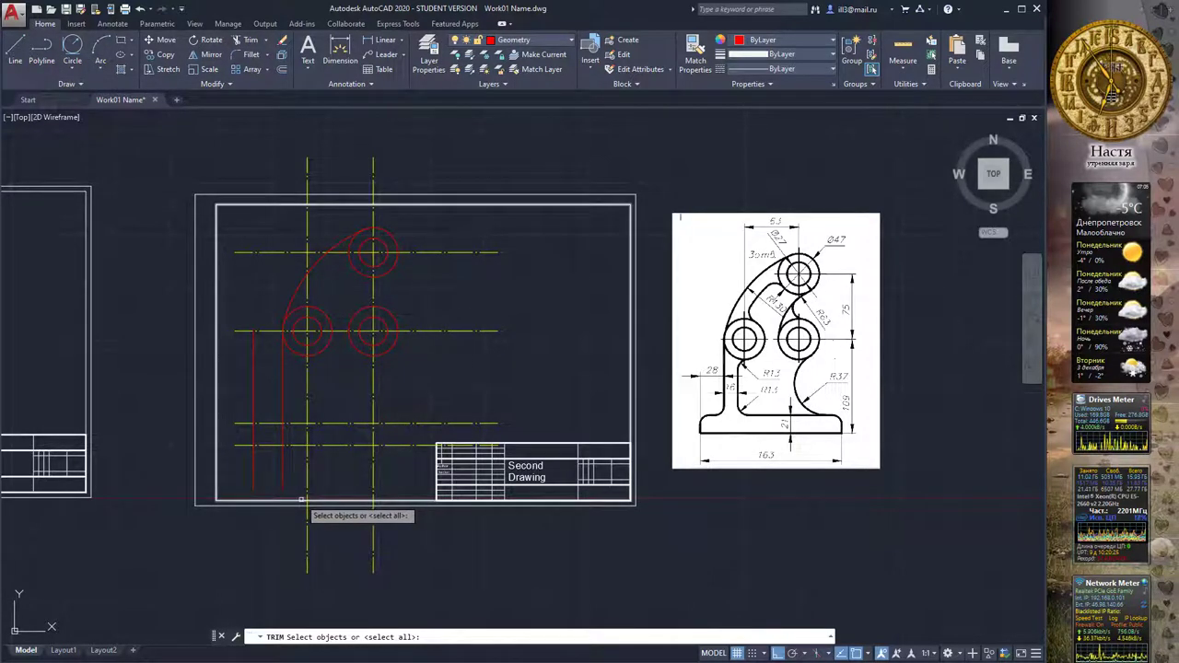
pyautogui.click(296, 423)
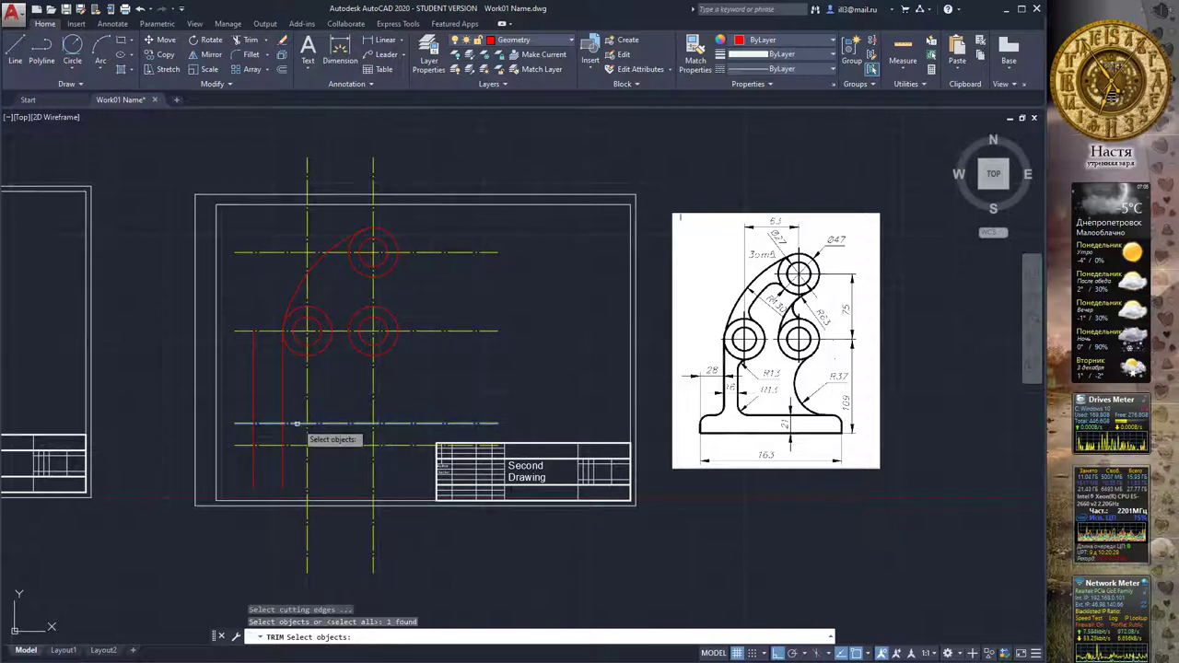
pyautogui.press('Return')
pyautogui.click(283, 434)
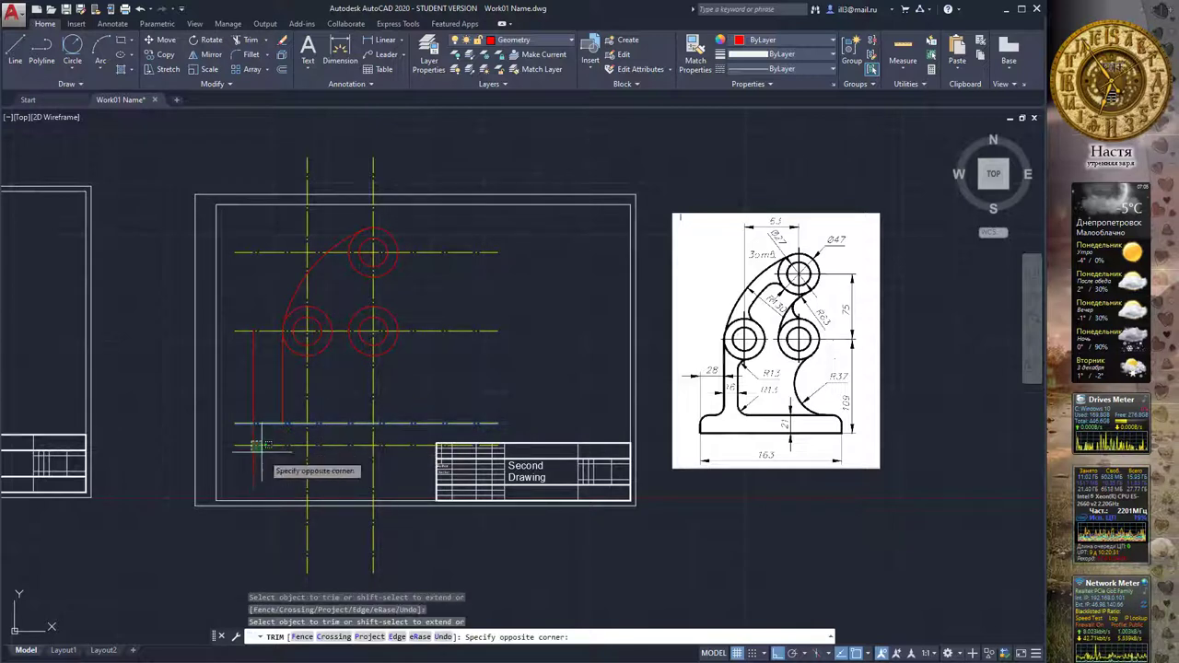
pyautogui.click(255, 433)
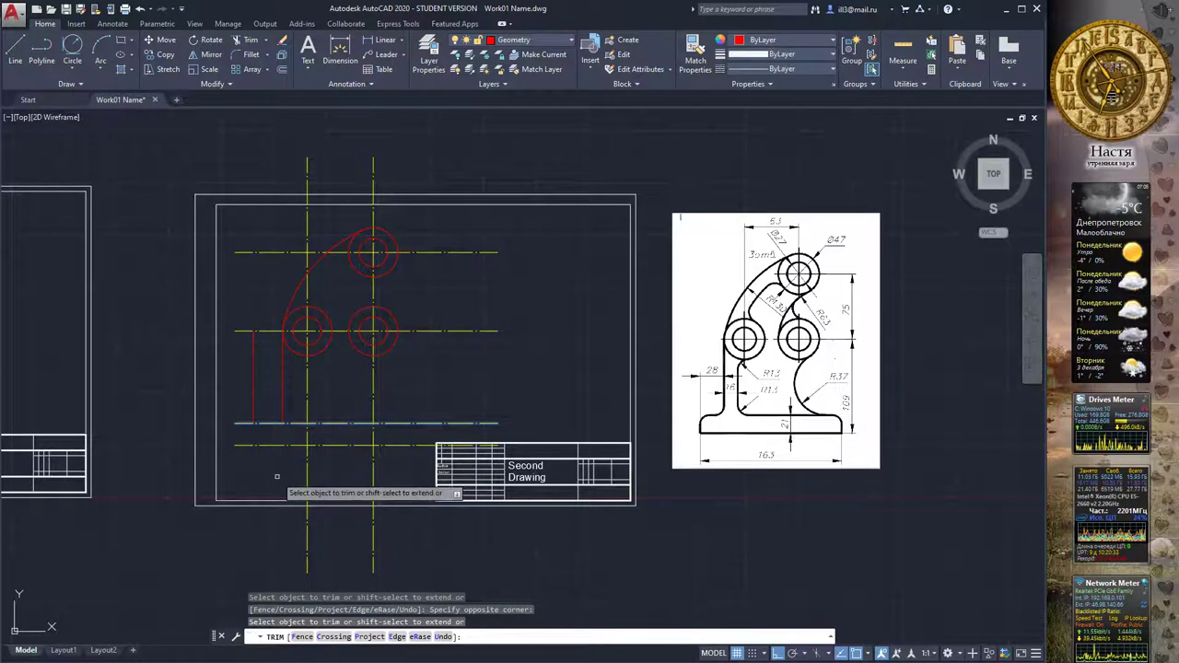
pyautogui.press('Escape')
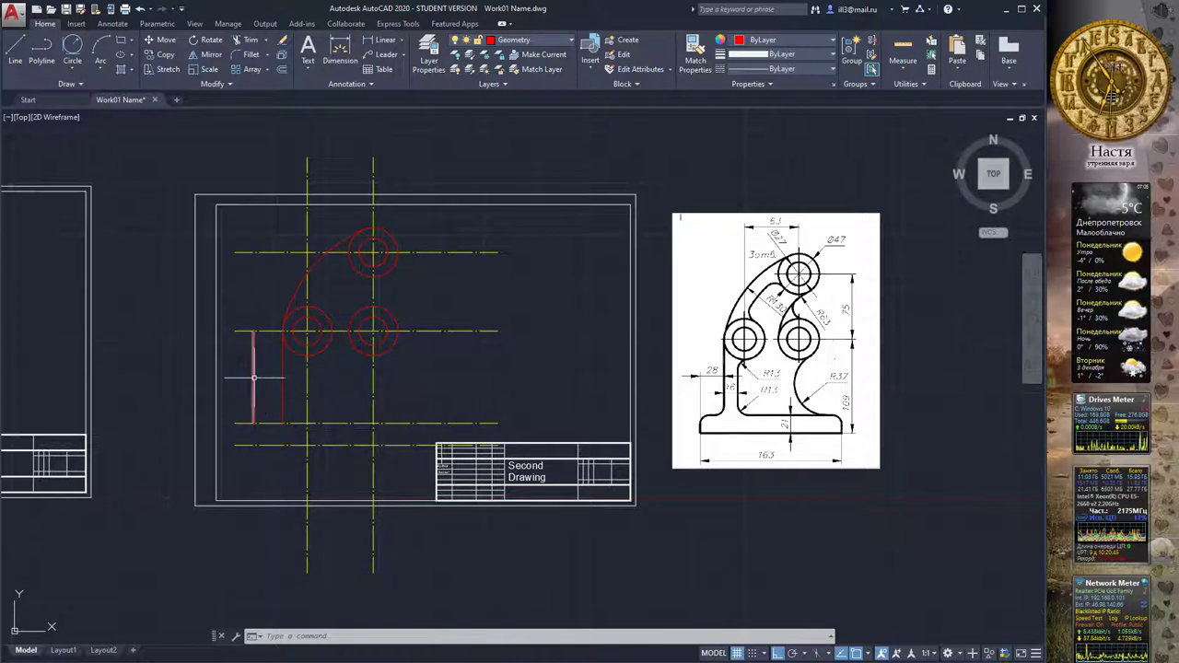
pyautogui.moveTo(253, 376)
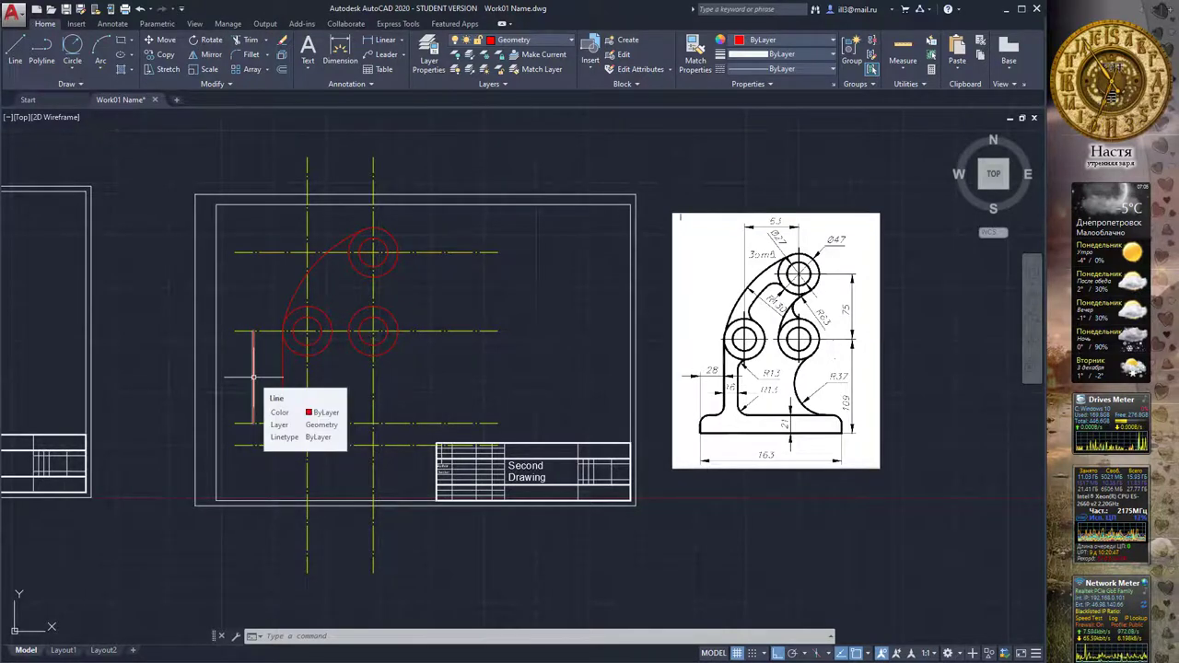
pyautogui.hotkey('ctrl', 'z')
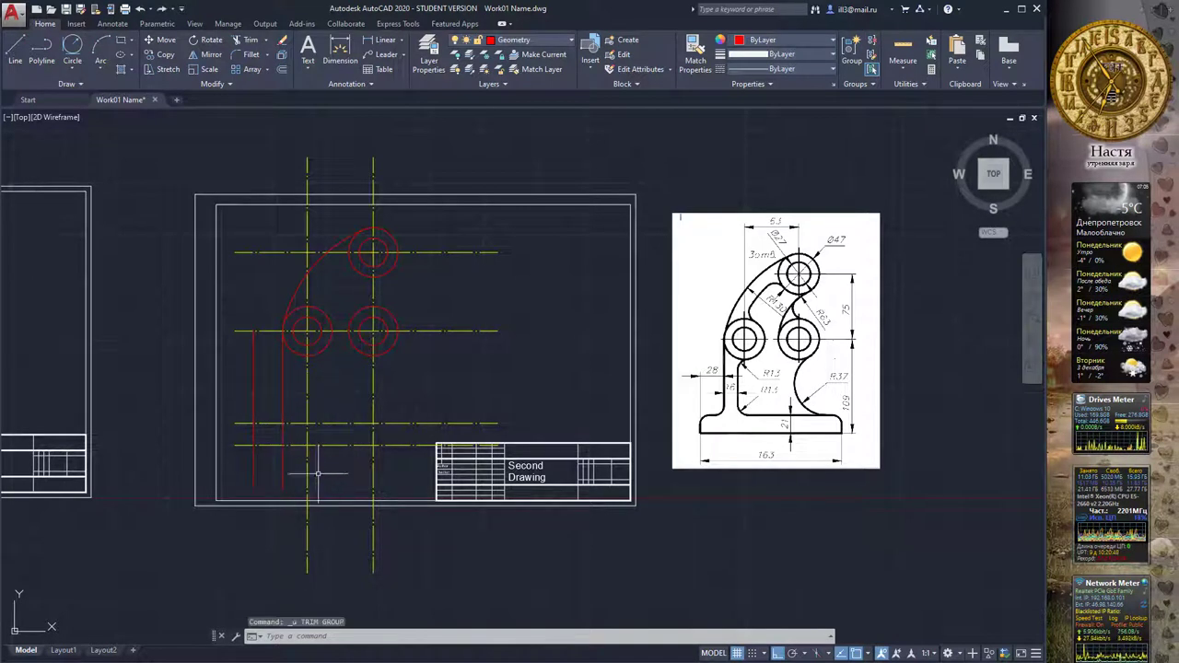
# Trim only the lower-left boss's vertical line below the upper base construction line, leaving the offset line at full length
pyautogui.click(254, 40)
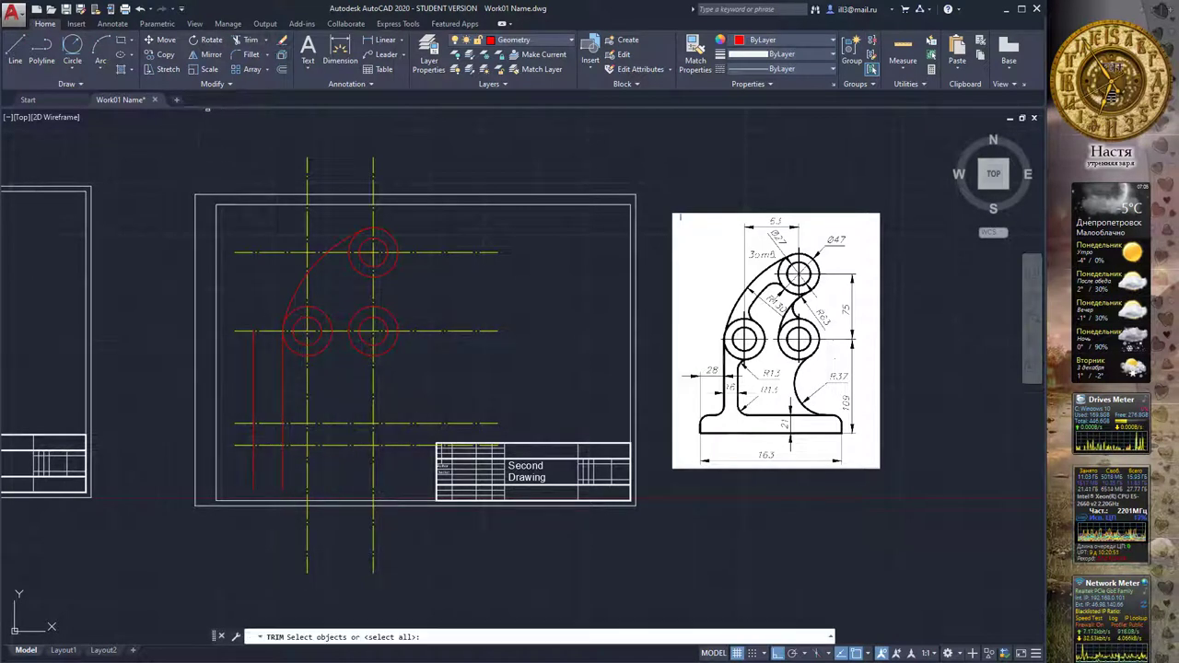
pyautogui.click(292, 423)
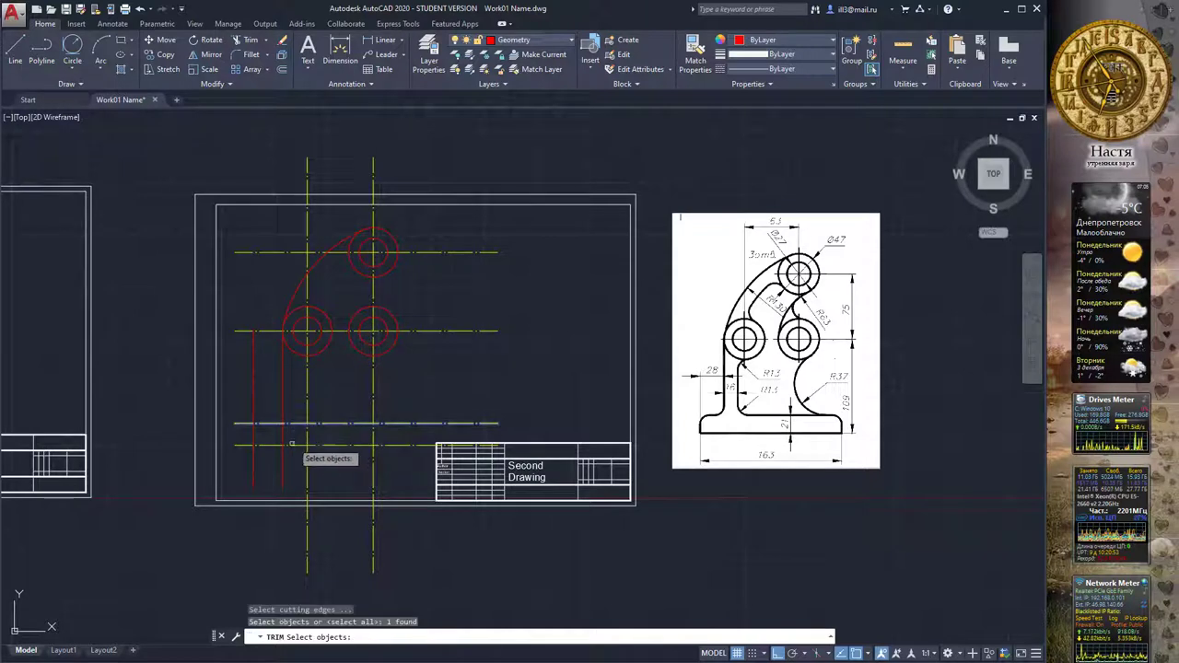
pyautogui.press('Return')
pyautogui.press('Escape')
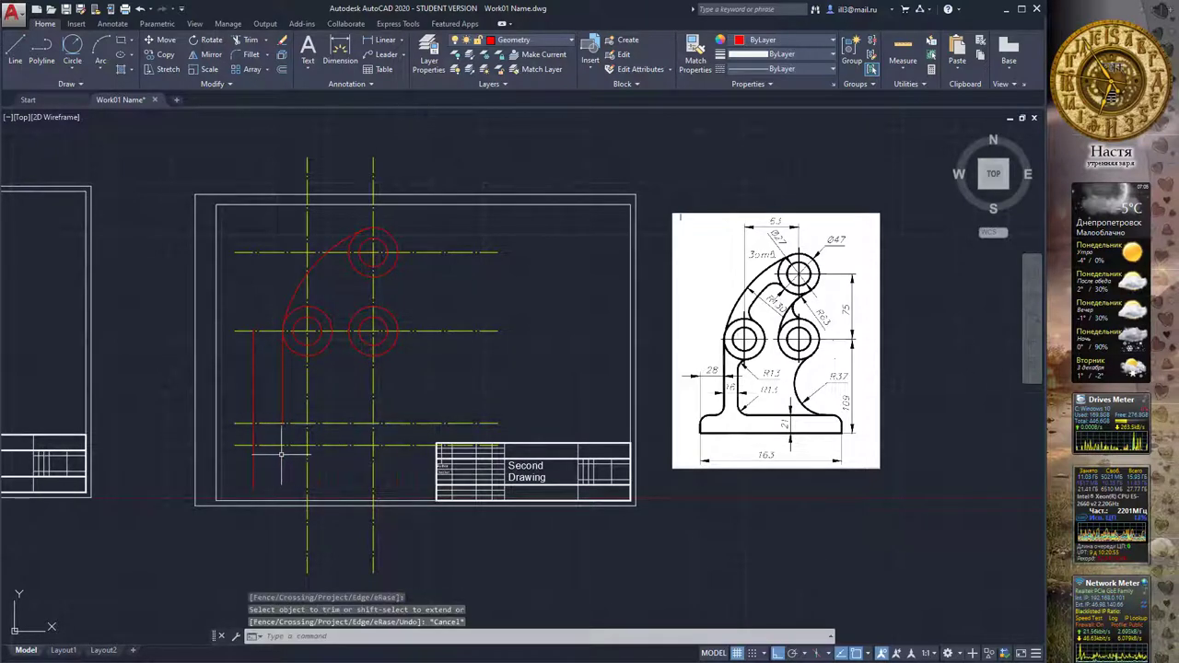
# Move the offset vertical line to the Construction layer and clear the selection
pyautogui.click(254, 366)
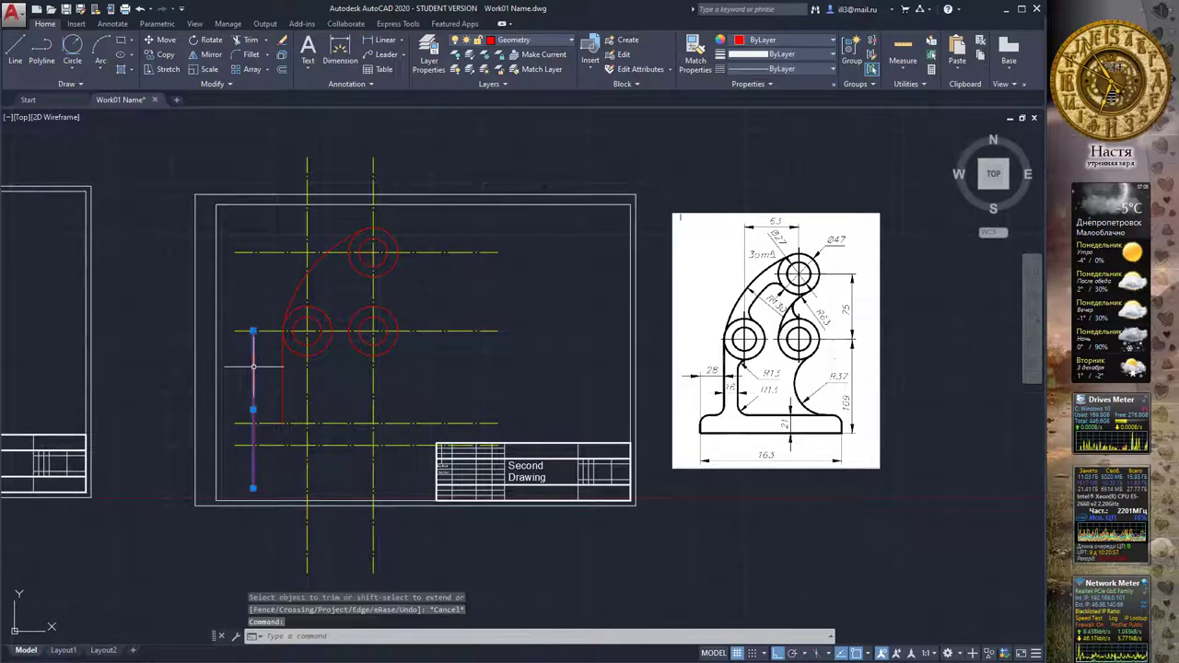
pyautogui.click(522, 41)
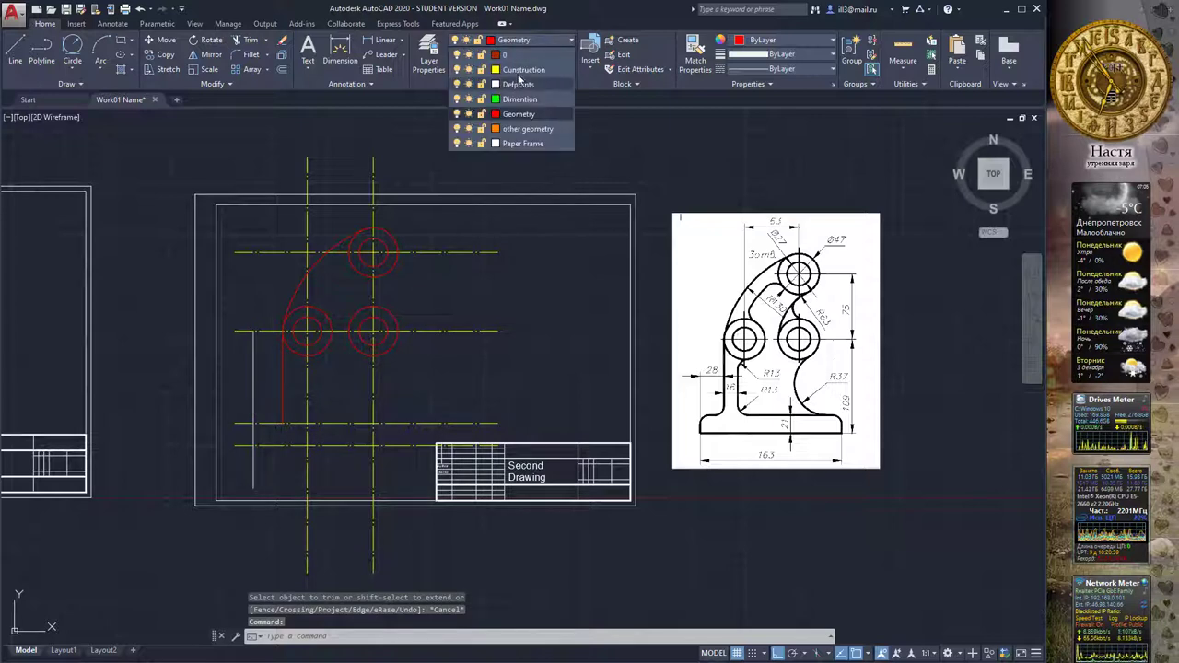
pyautogui.click(530, 85)
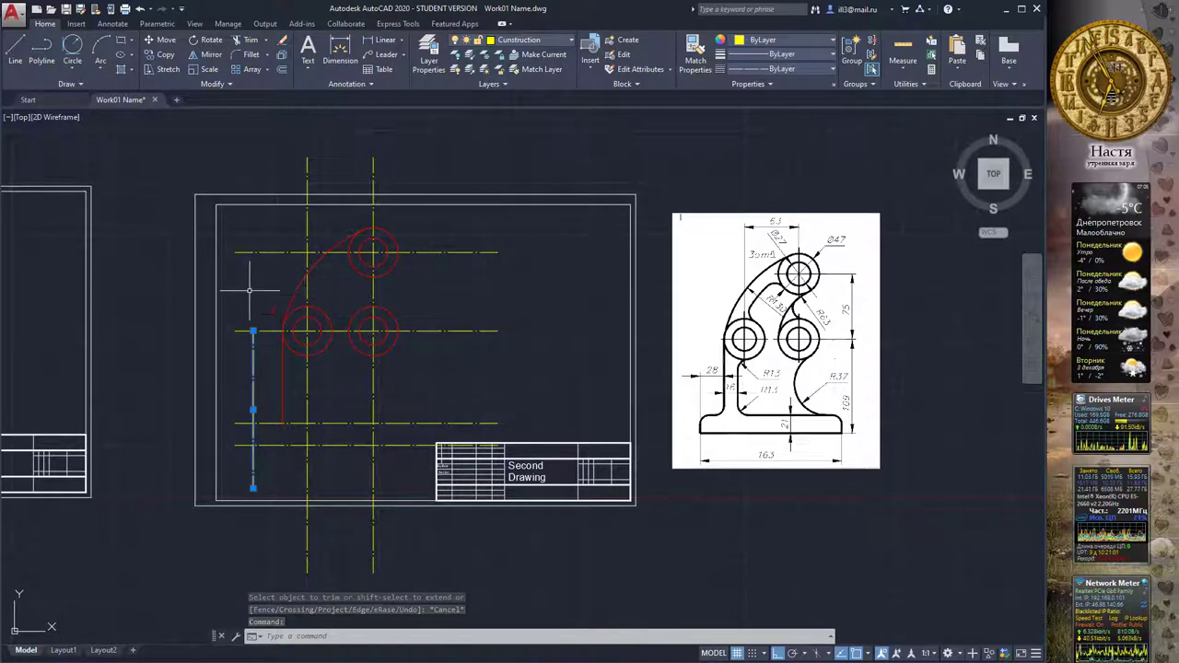
pyautogui.click(276, 304)
pyautogui.press('Escape')
pyautogui.press('Escape')
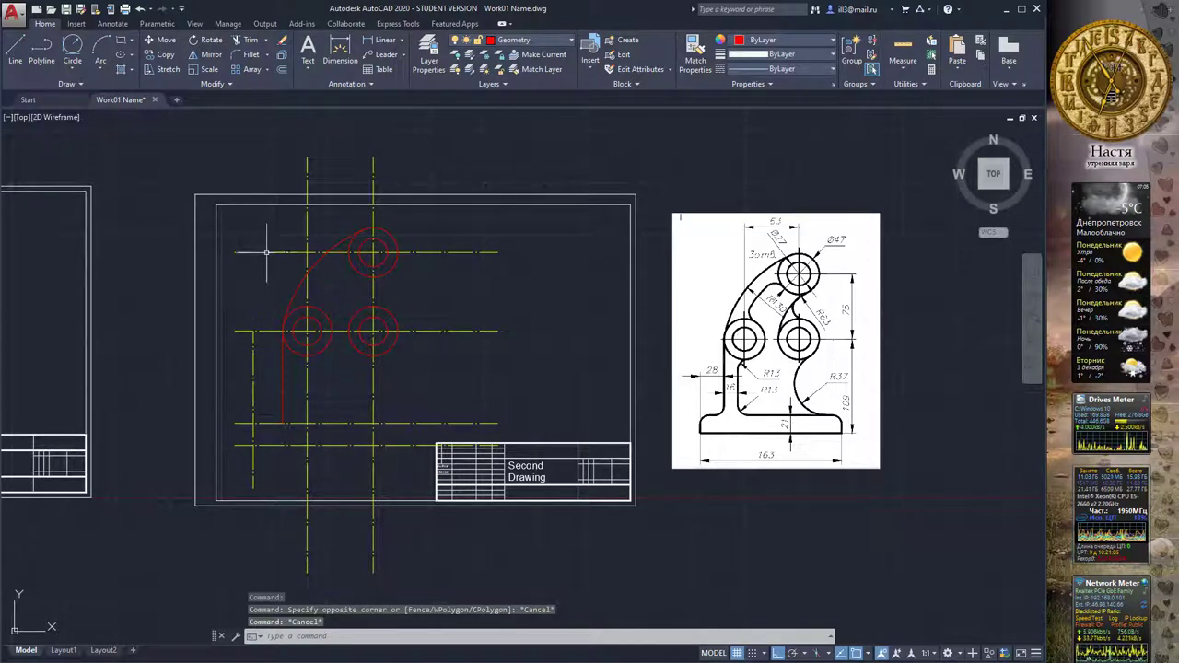
# Draw a line from the boss's vertical line foot left to the offset construction line and down to the lower base construction line
pyautogui.click(14, 51)
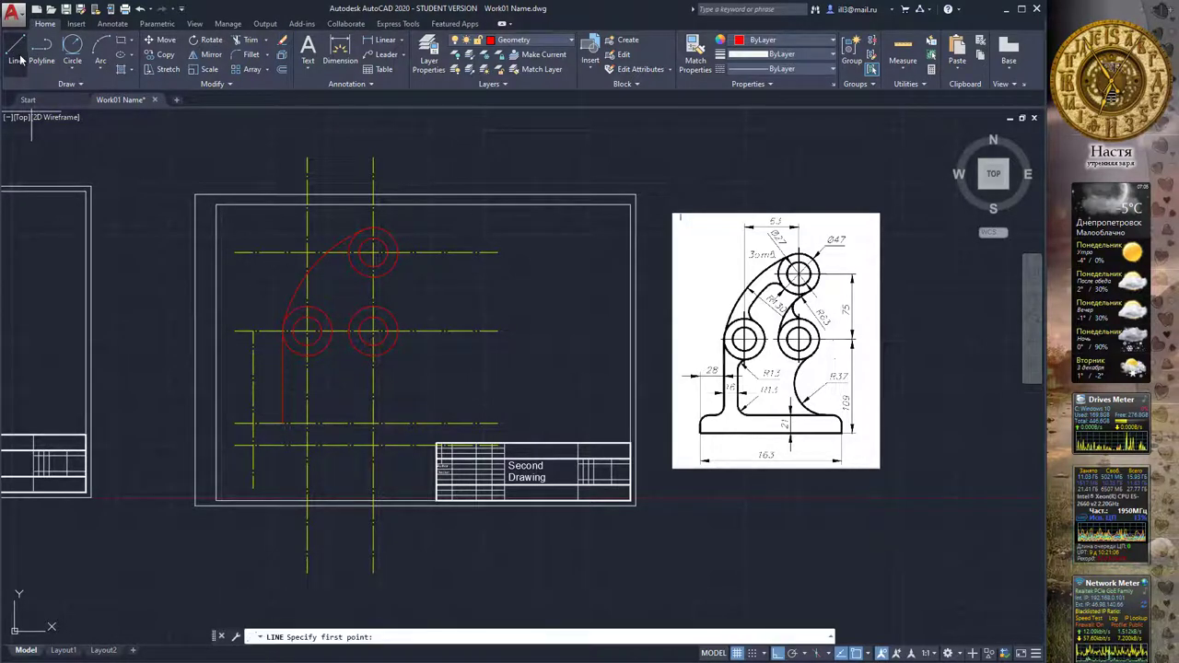
pyautogui.click(282, 423)
pyautogui.click(254, 425)
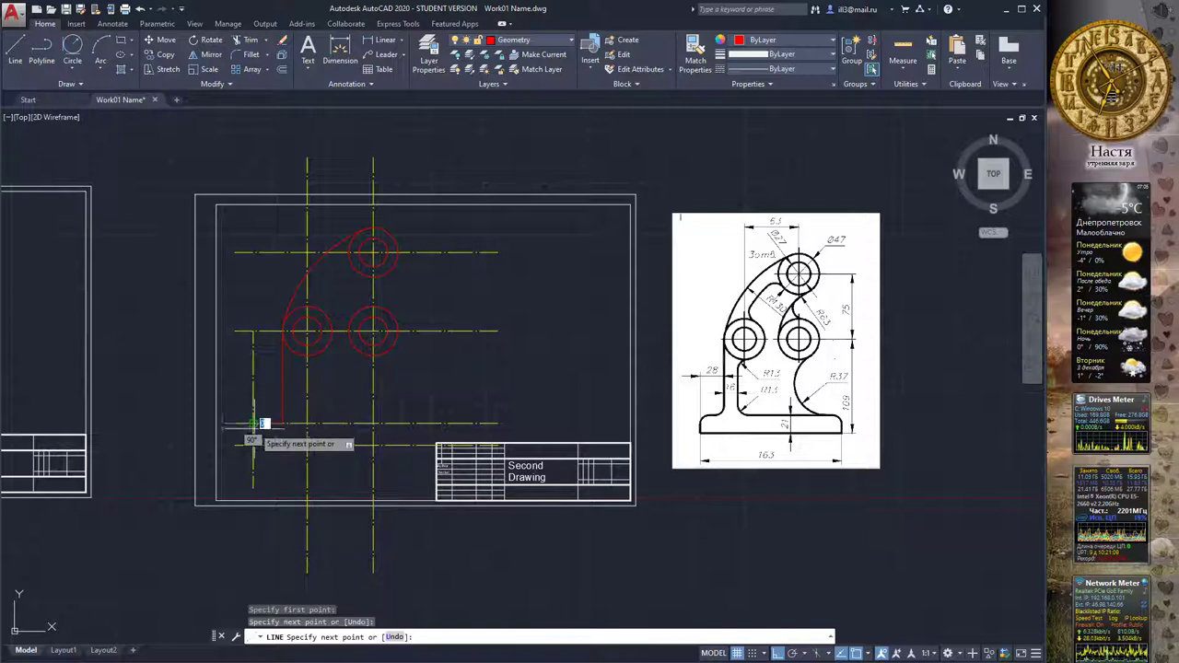
pyautogui.click(281, 424)
pyautogui.press('Escape')
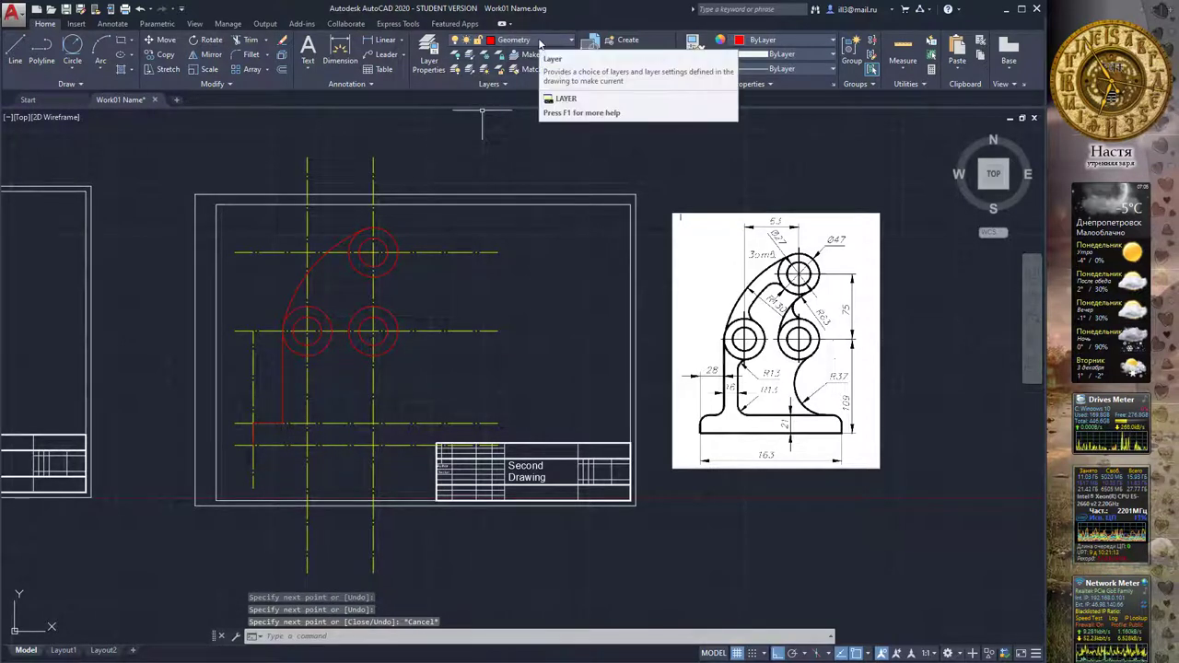
# Offset the leftmost vertical construction line by 163 to the right to mark the base's other end
pyautogui.click(284, 69)
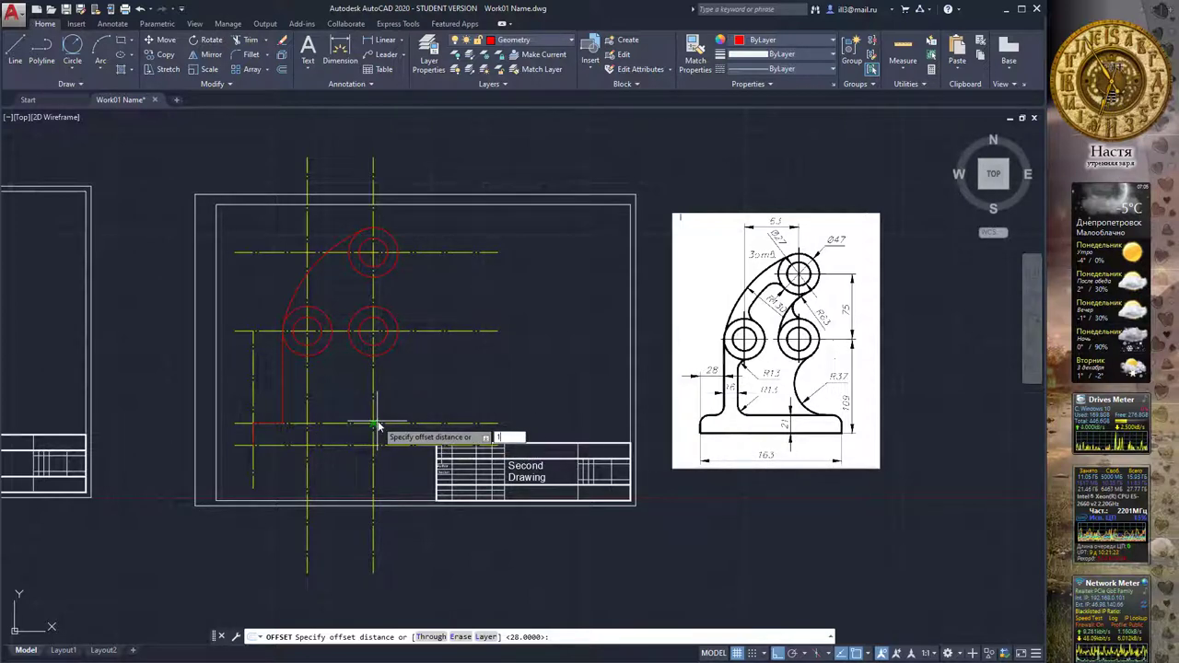
pyautogui.press('Return')
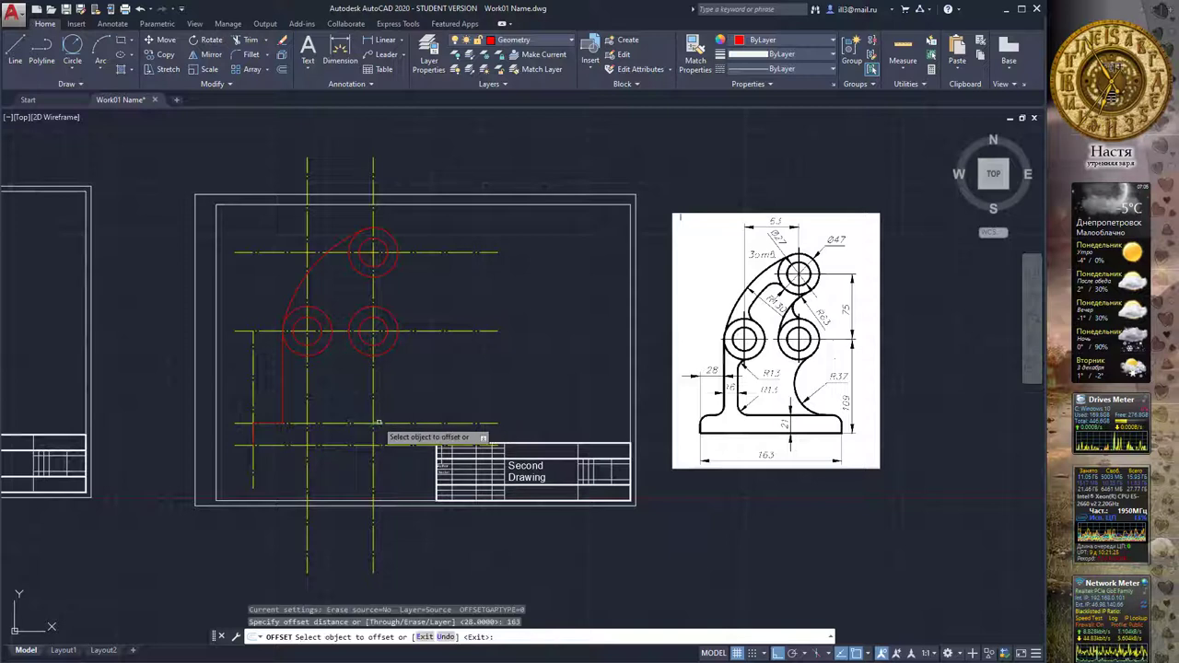
pyautogui.click(255, 469)
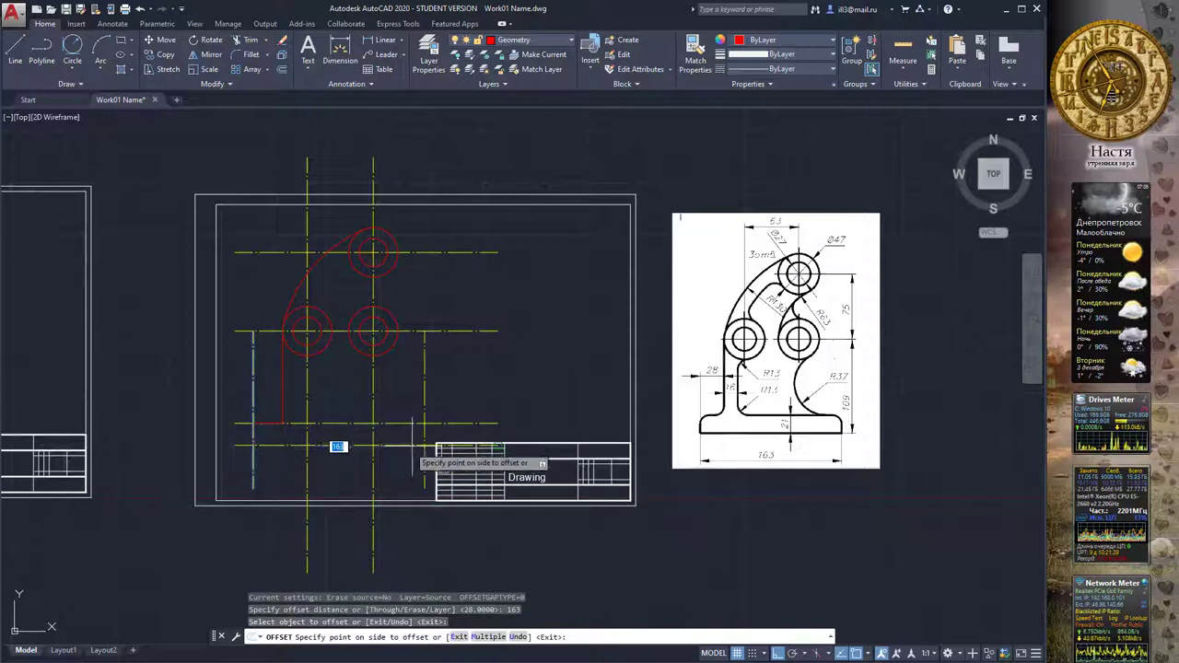
pyautogui.click(338, 389)
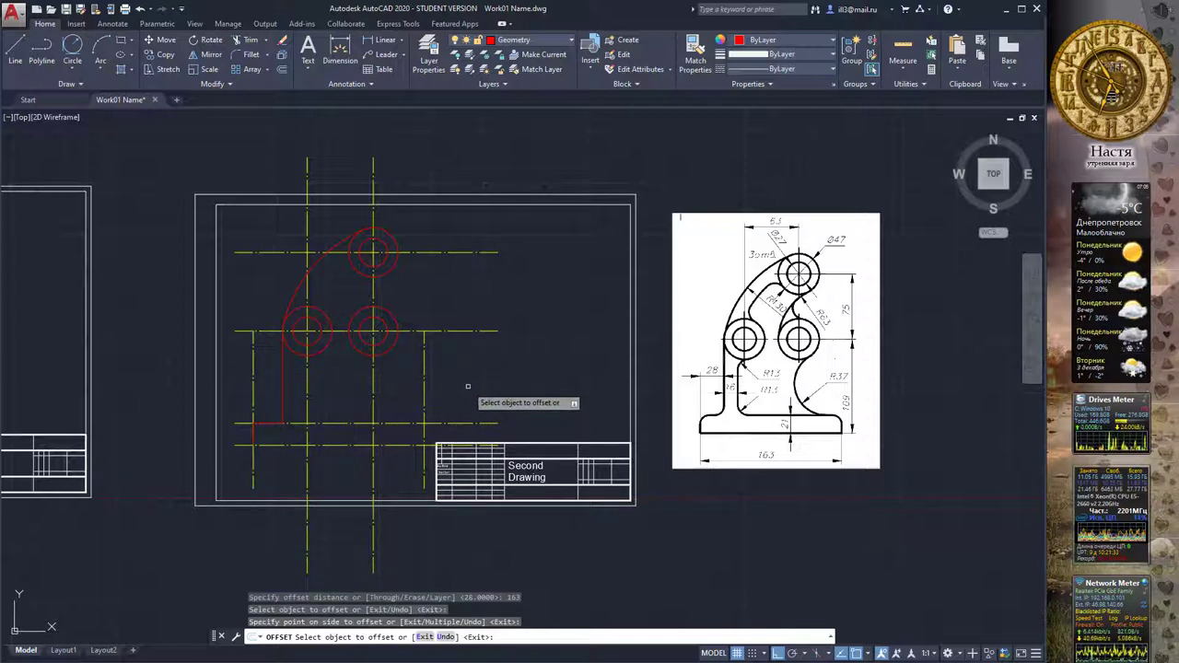
pyautogui.press('Escape')
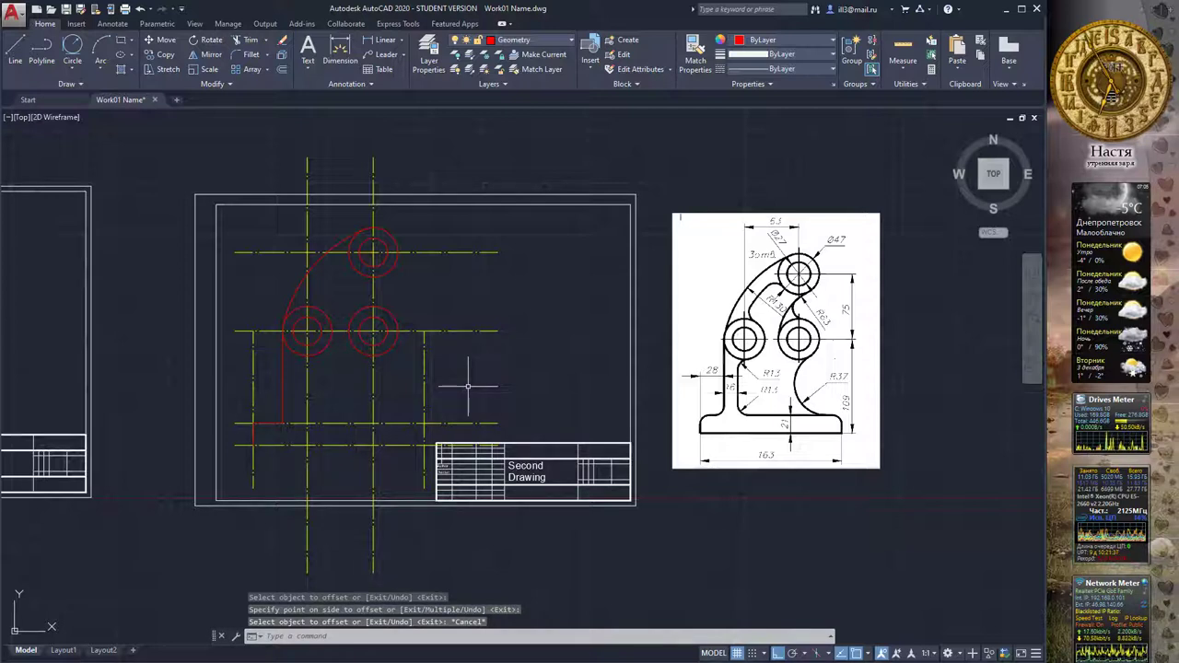
# Draw the base outline along the lower base construction line, up its right end and back left to the right bosses' vertical centerline
pyautogui.click(17, 53)
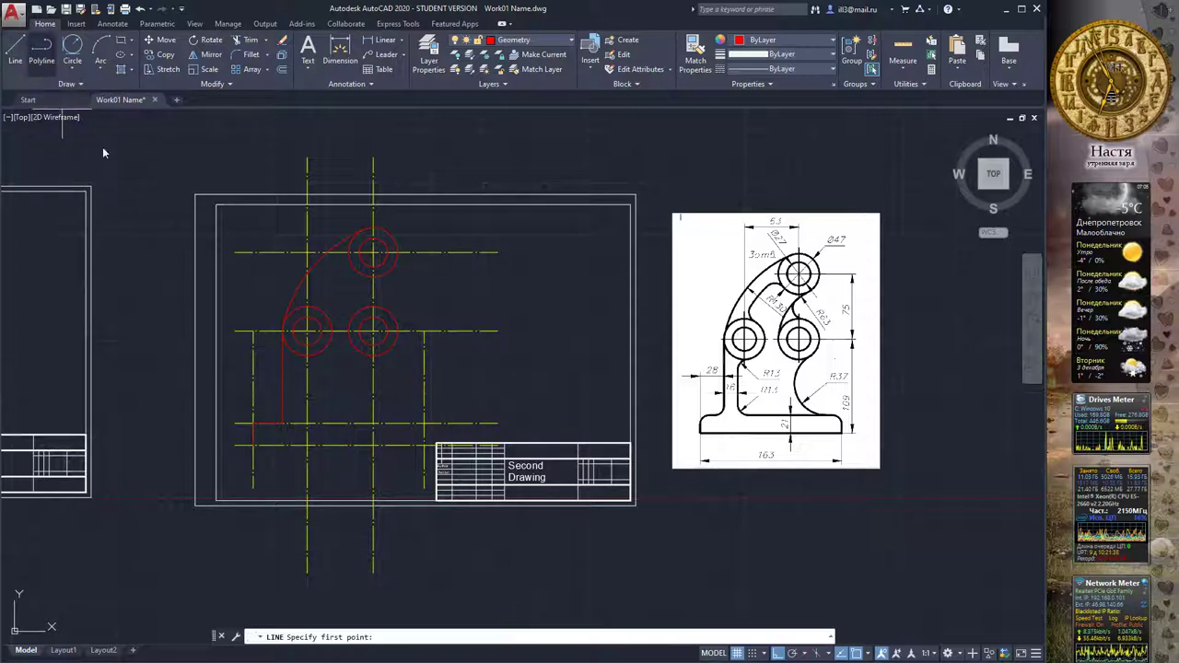
pyautogui.click(254, 424)
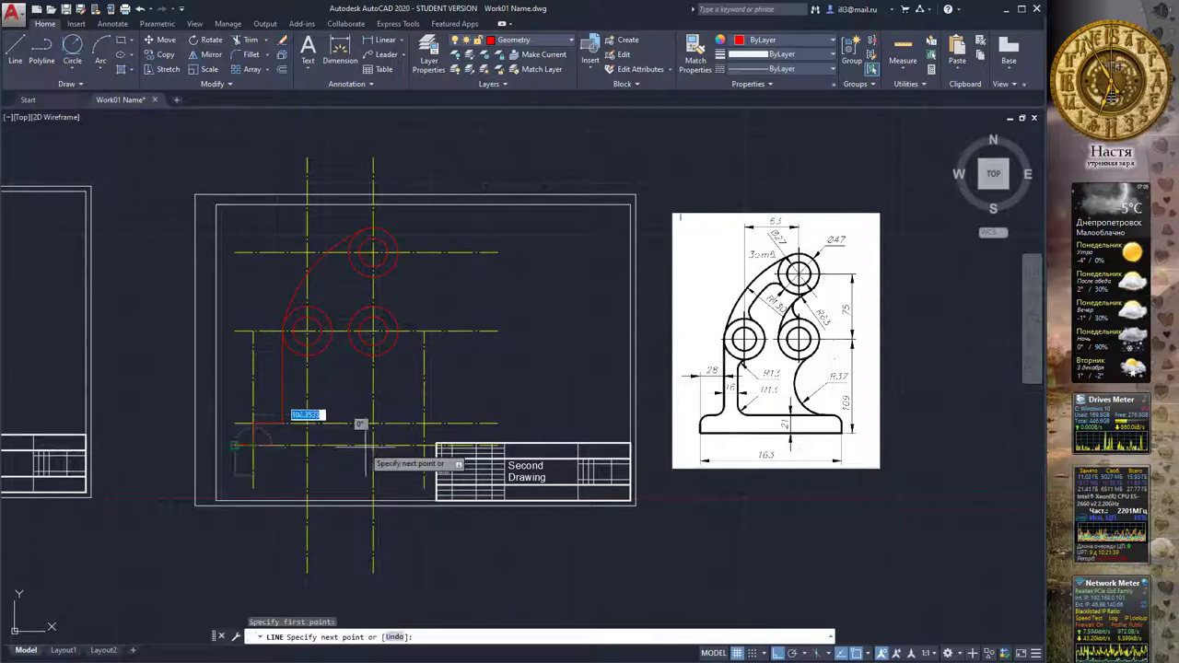
pyautogui.click(426, 445)
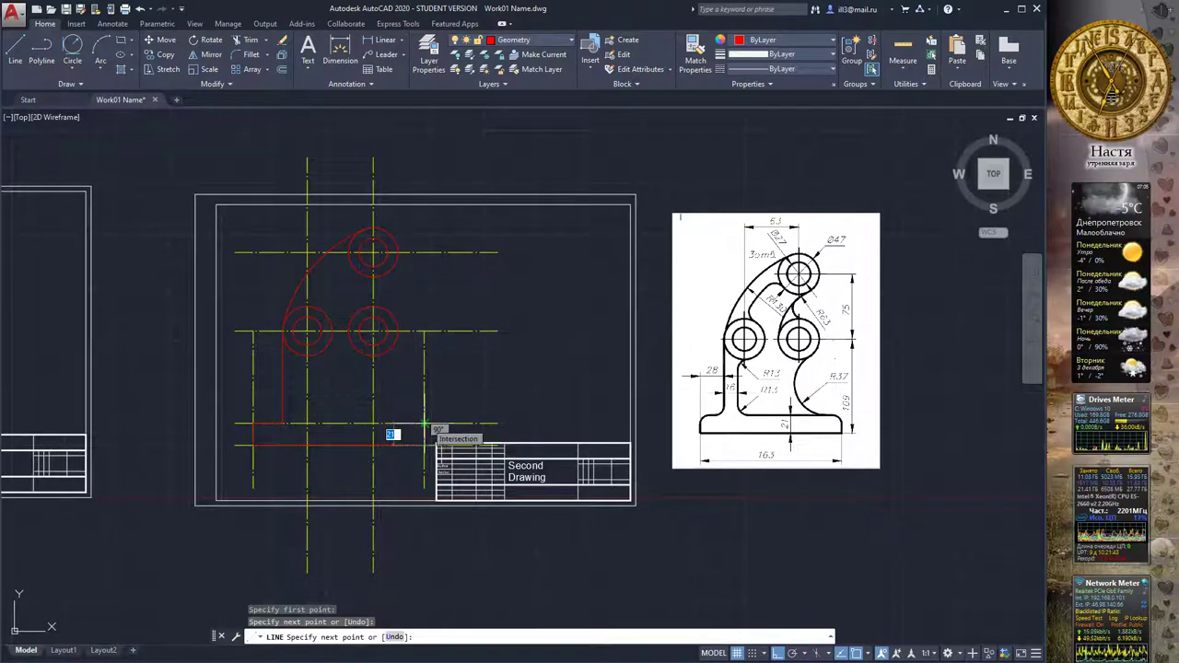
pyautogui.click(424, 424)
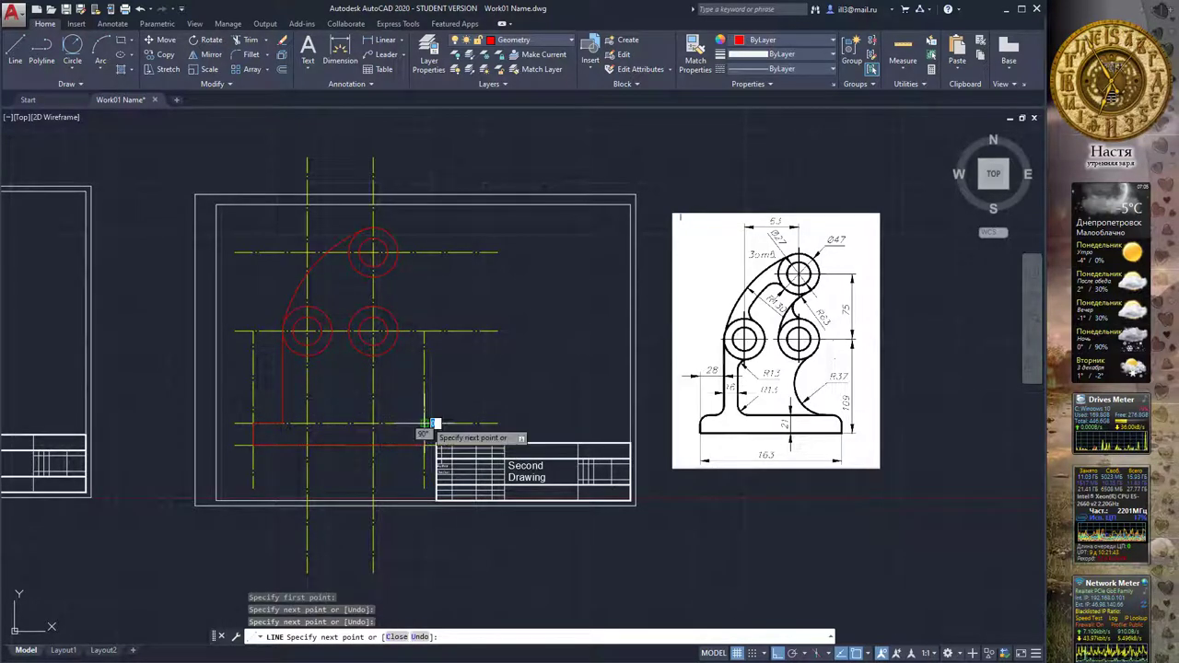
pyautogui.click(373, 425)
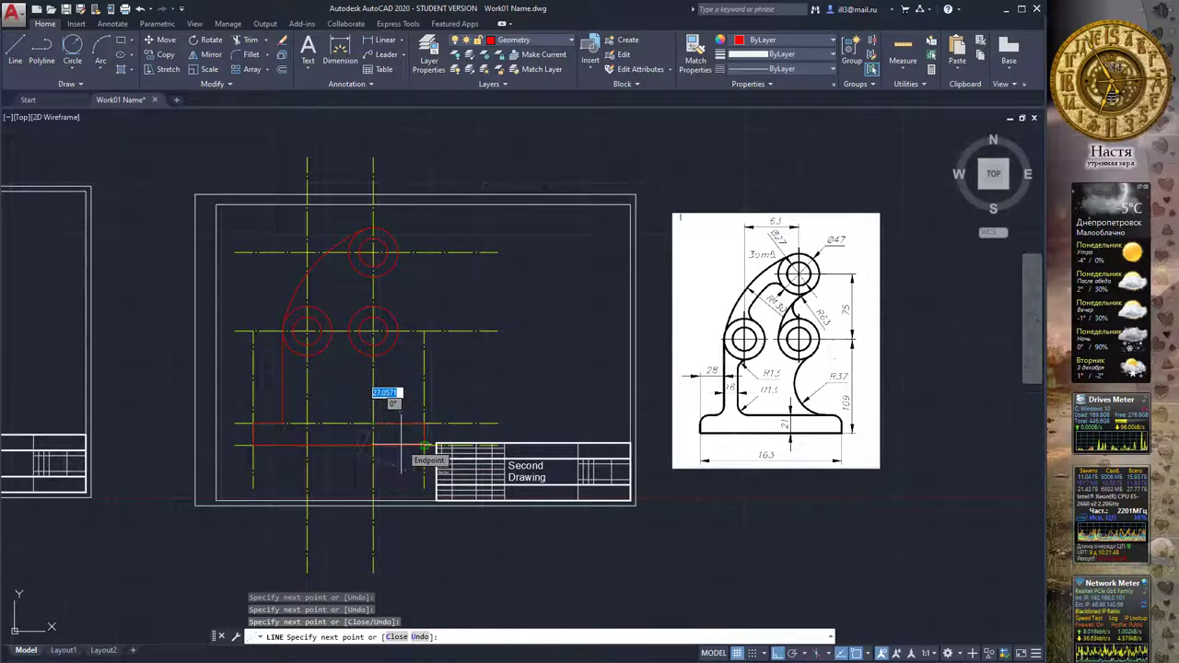
pyautogui.press('Escape')
# Offset the lower-left boss's vertical line by 16 to the right to form the leg's inner edge
pyautogui.moveTo(416, 388); pyautogui.dragTo(425, 375, button='middle')
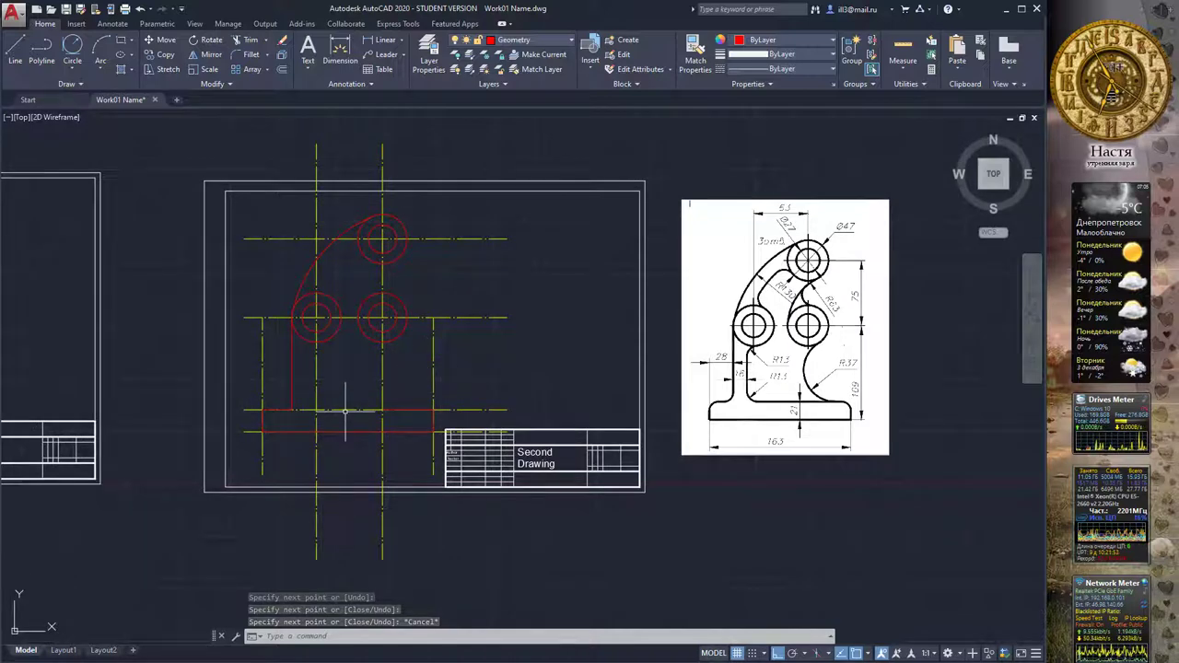
pyautogui.scroll(2, 337, 400)
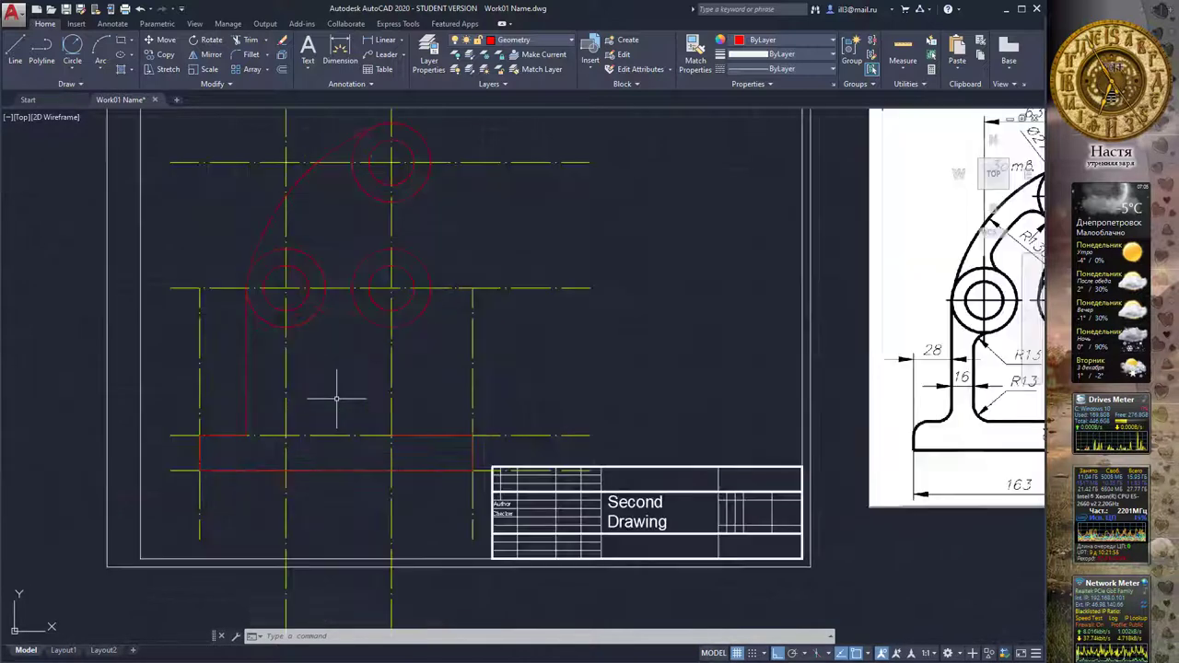
pyautogui.scroll(-4, 539, 342)
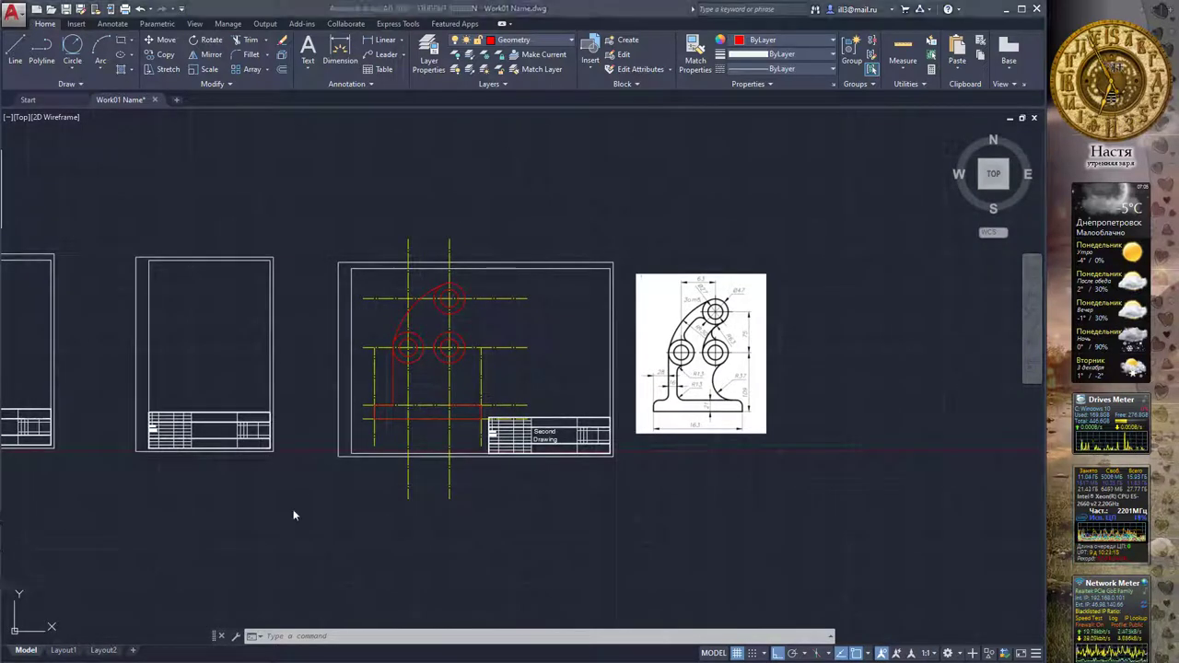
pyautogui.scroll(4, 473, 376)
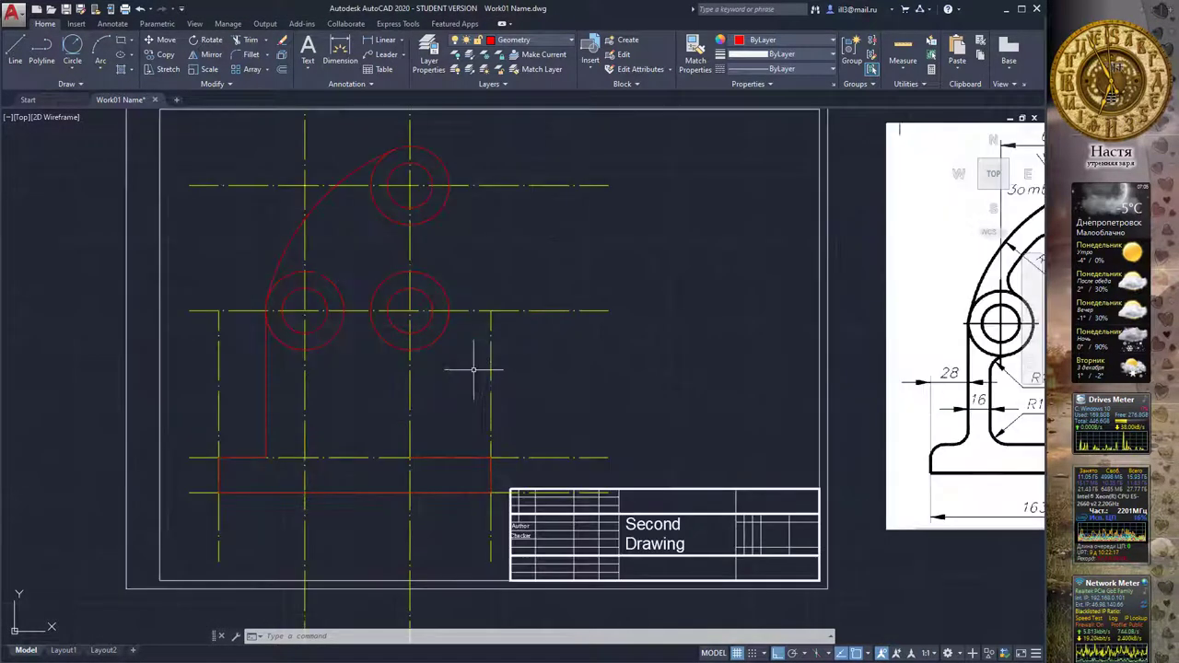
pyautogui.moveTo(534, 255); pyautogui.dragTo(516, 266, button='middle')
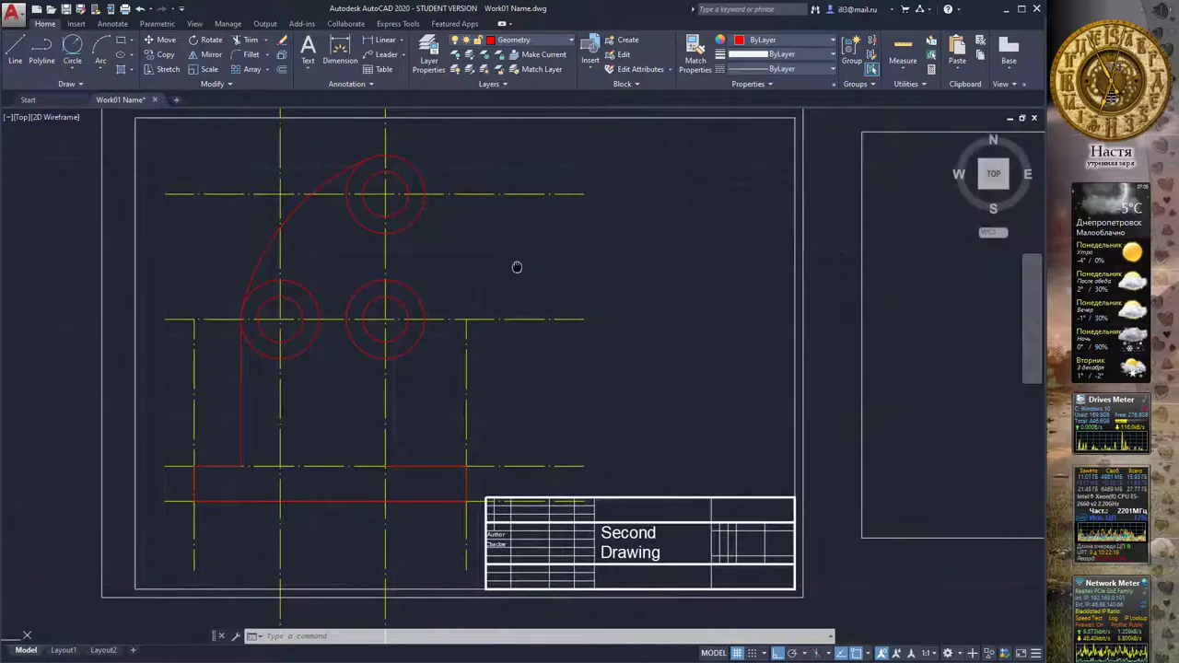
pyautogui.click(283, 72)
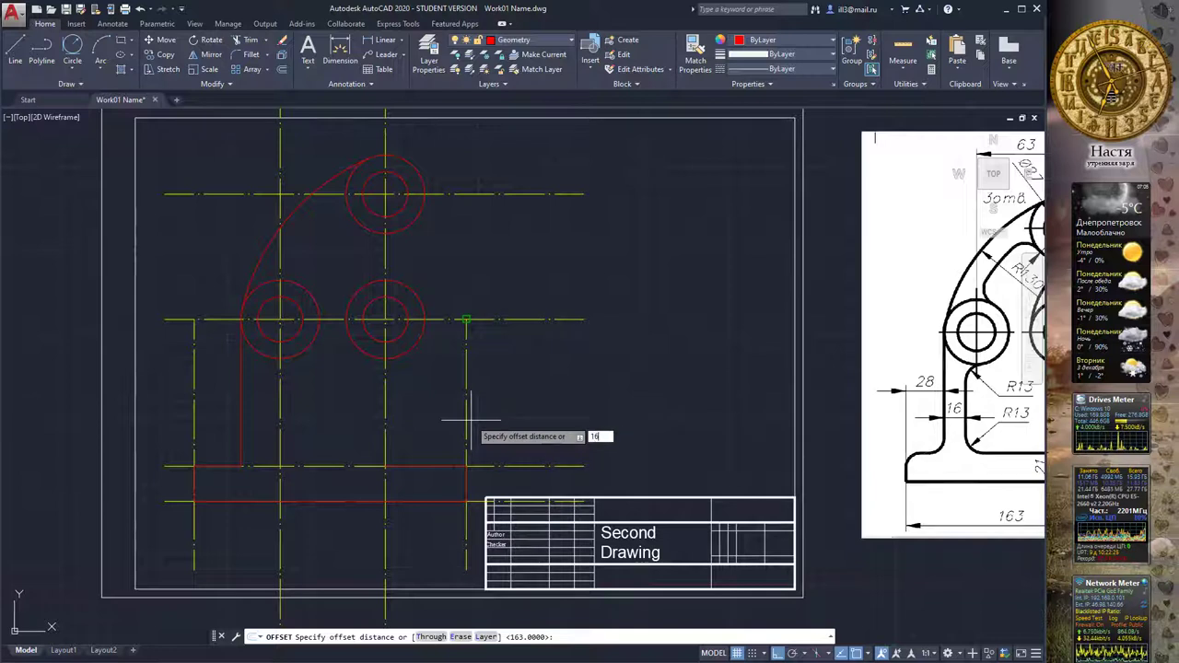
pyautogui.press('Return')
pyautogui.click(240, 399)
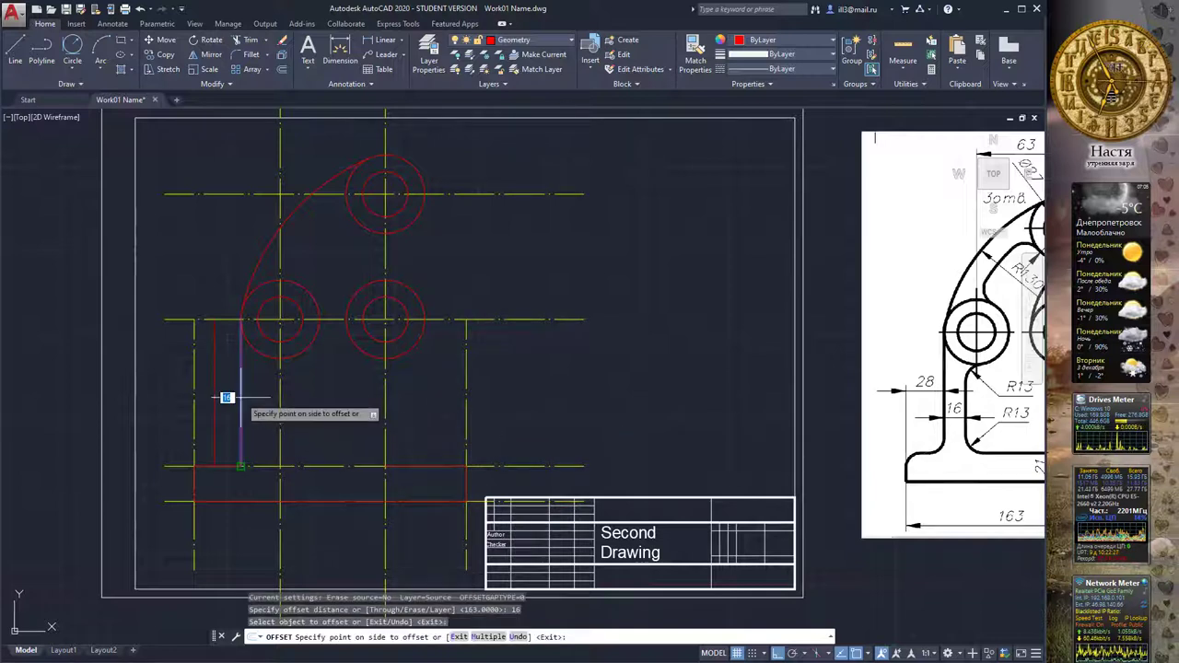
pyautogui.click(281, 397)
pyautogui.press('Escape')
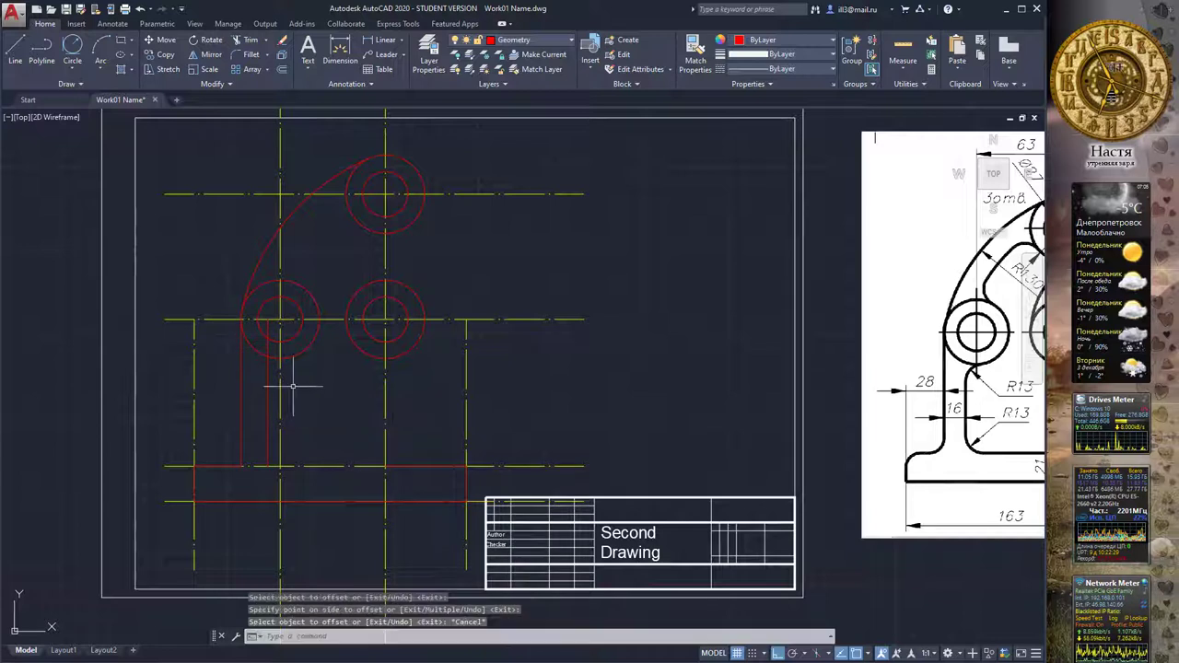
# Trim the leg's inner vertical line inside the lower-left boss, using the boss's outer circle as cutting edge
pyautogui.click(245, 40)
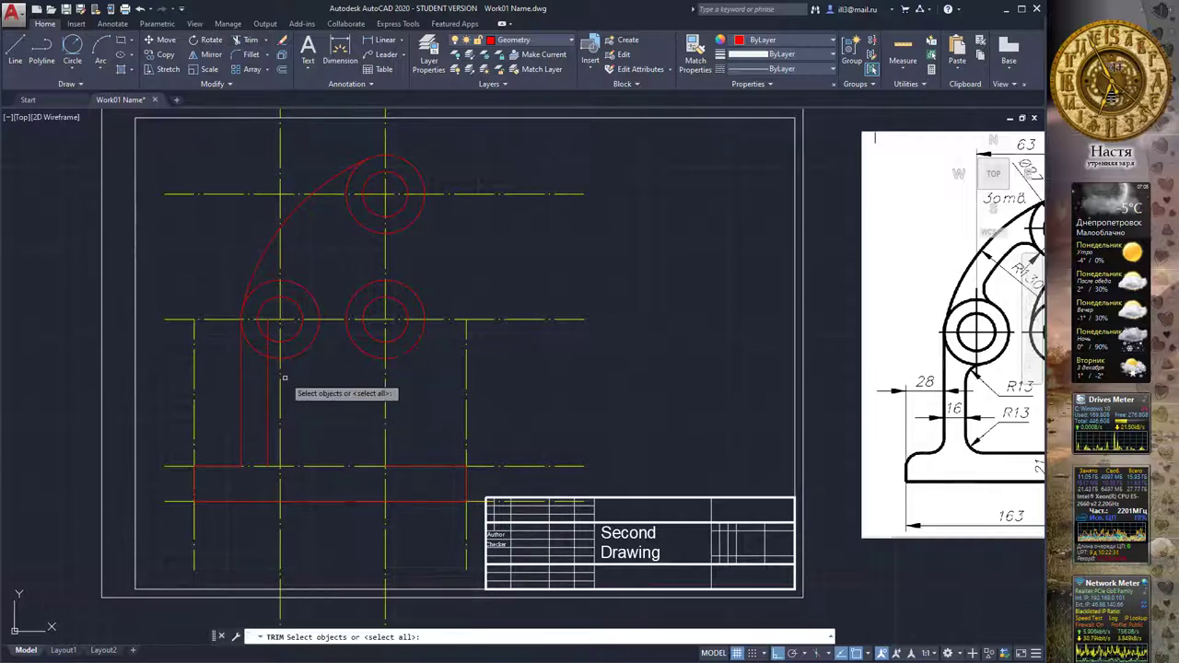
pyautogui.click(285, 358)
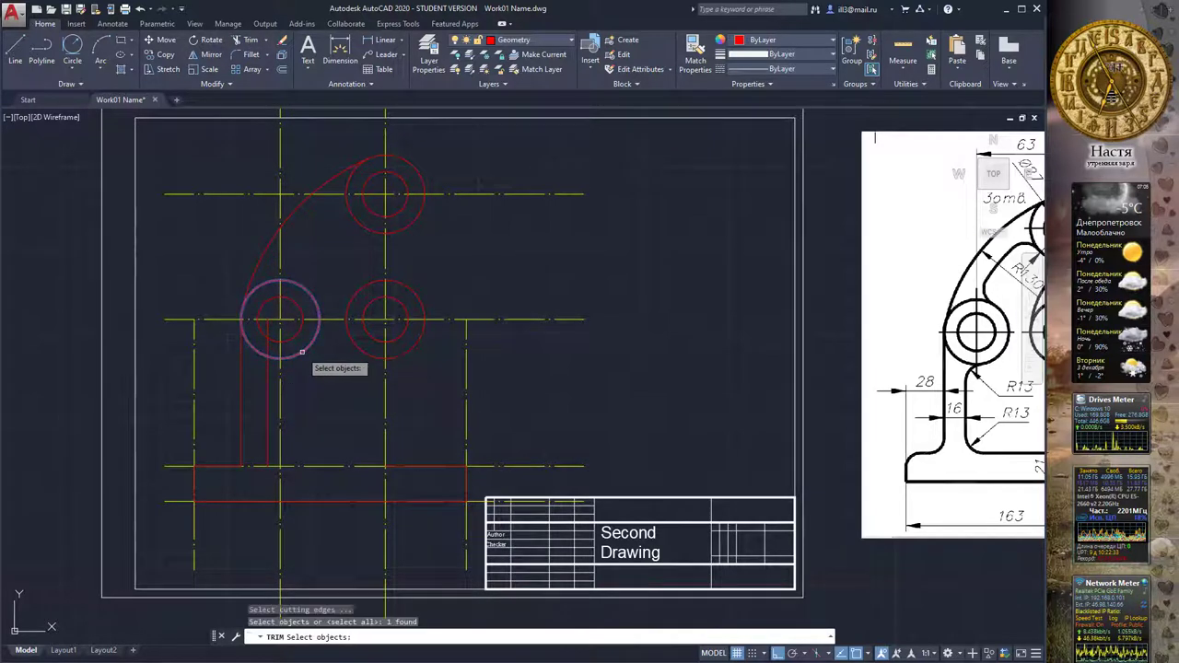
pyautogui.press('Return')
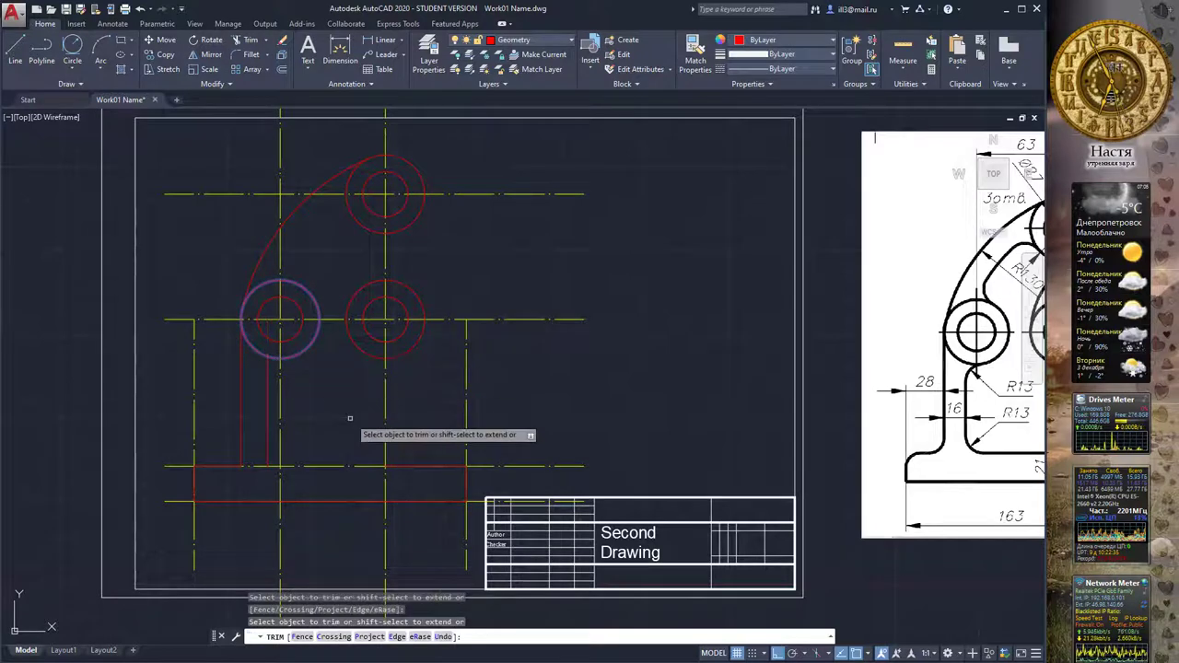
pyautogui.press('Escape')
# Offset the large arc joining the lower-left and upper bosses by 16 toward the inside of the bracket
pyautogui.moveTo(851, 292); pyautogui.dragTo(750, 308, button='middle')
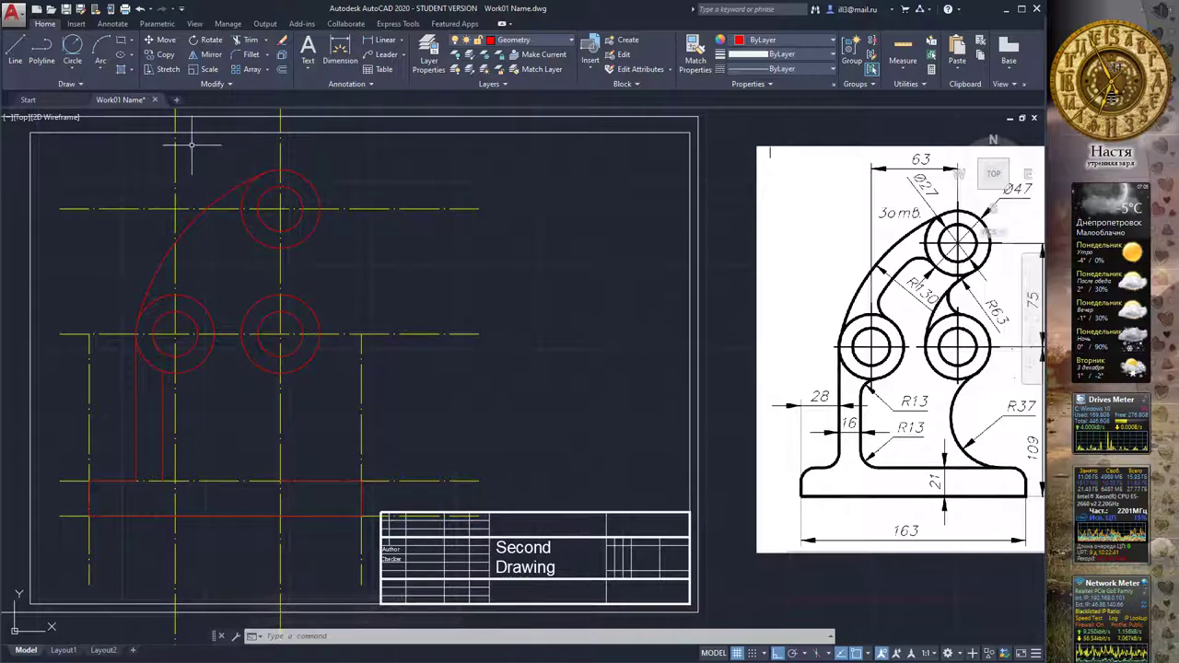
pyautogui.click(283, 70)
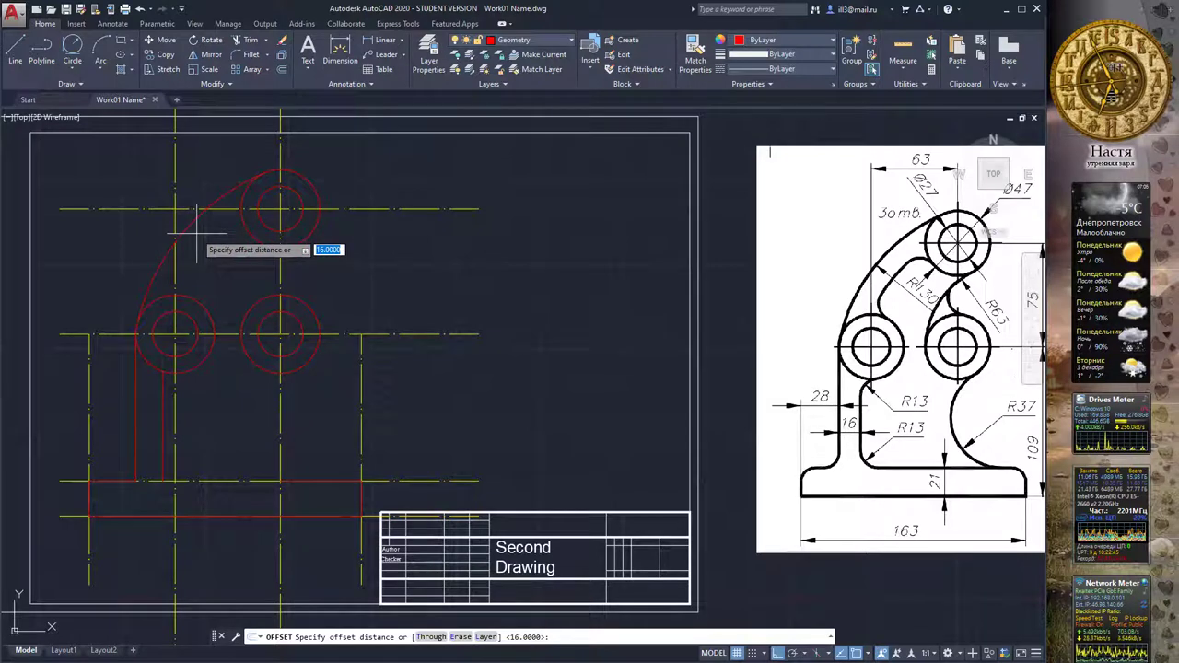
pyautogui.press('Return')
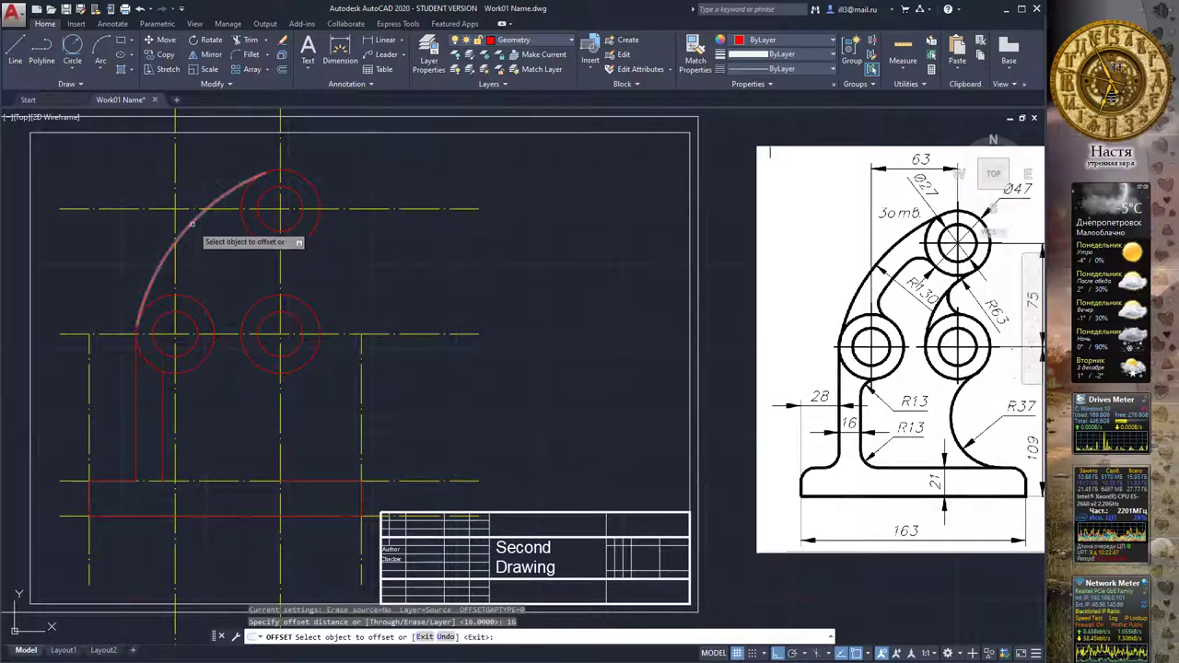
pyautogui.click(191, 223)
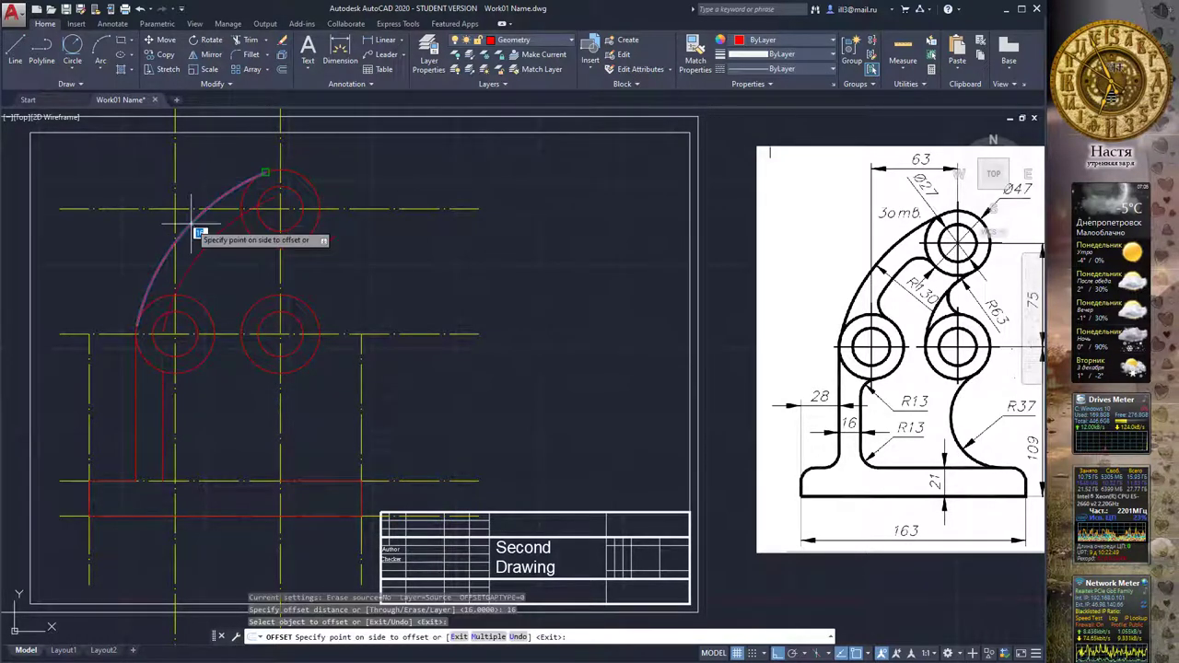
pyautogui.click(229, 259)
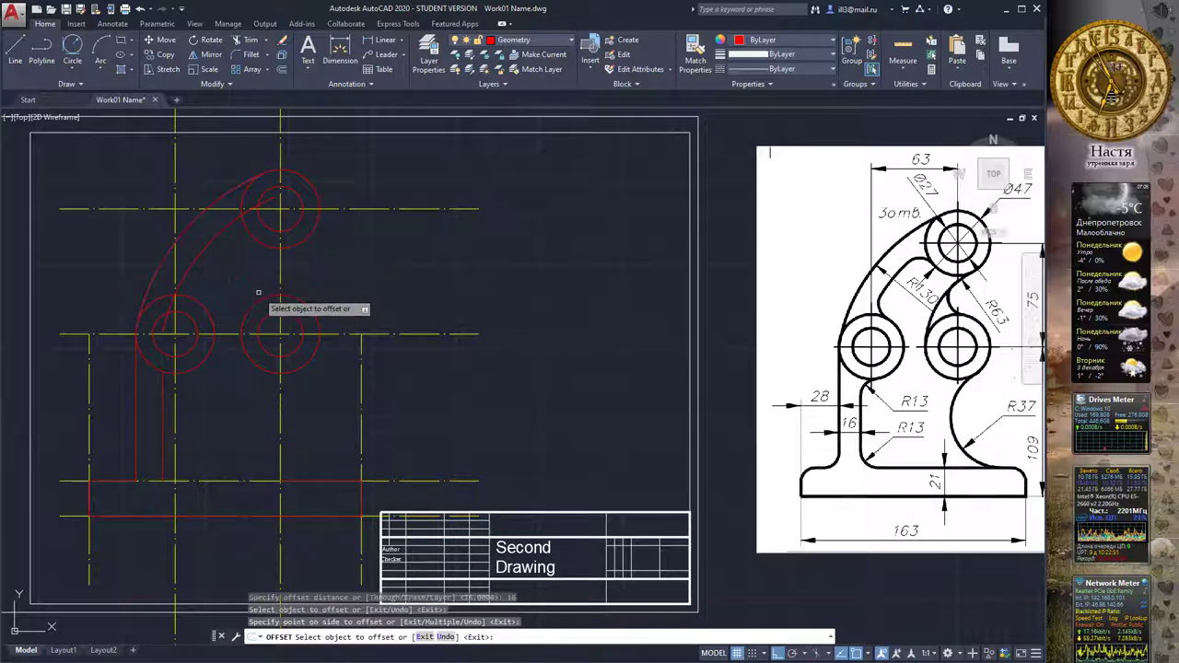
# Trim the offset arc's ends inside the upper and lower-left bosses, using their outer circles as cutting edges
pyautogui.click(248, 40)
pyautogui.click(250, 234)
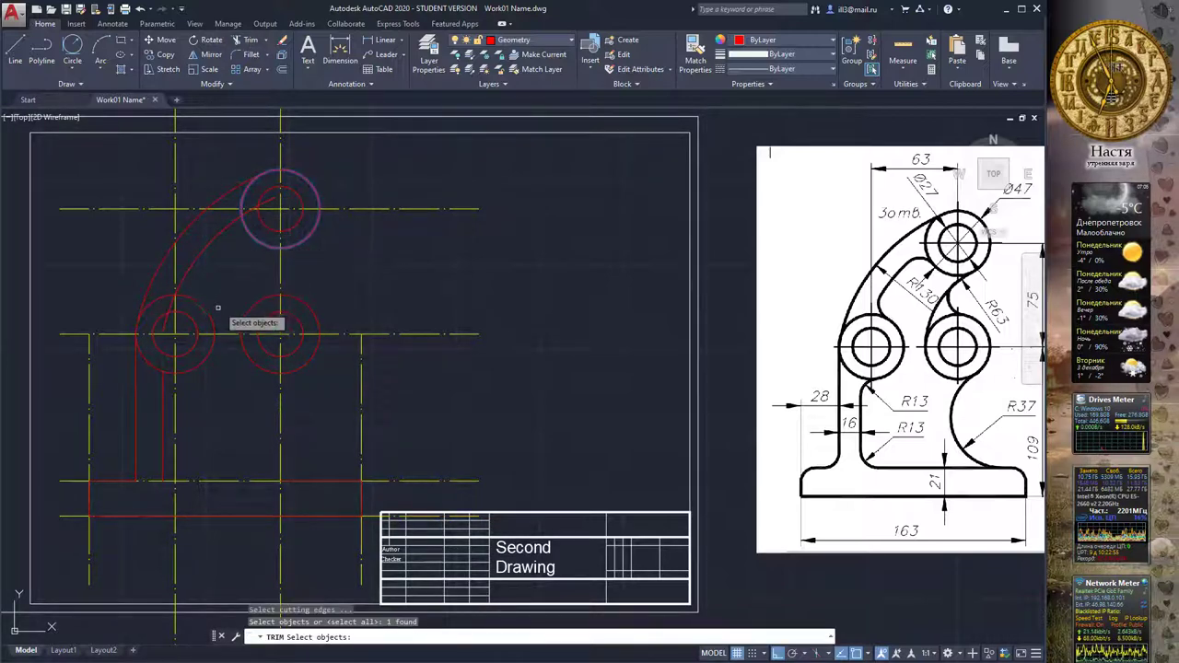
pyautogui.click(209, 316)
pyautogui.press('Return')
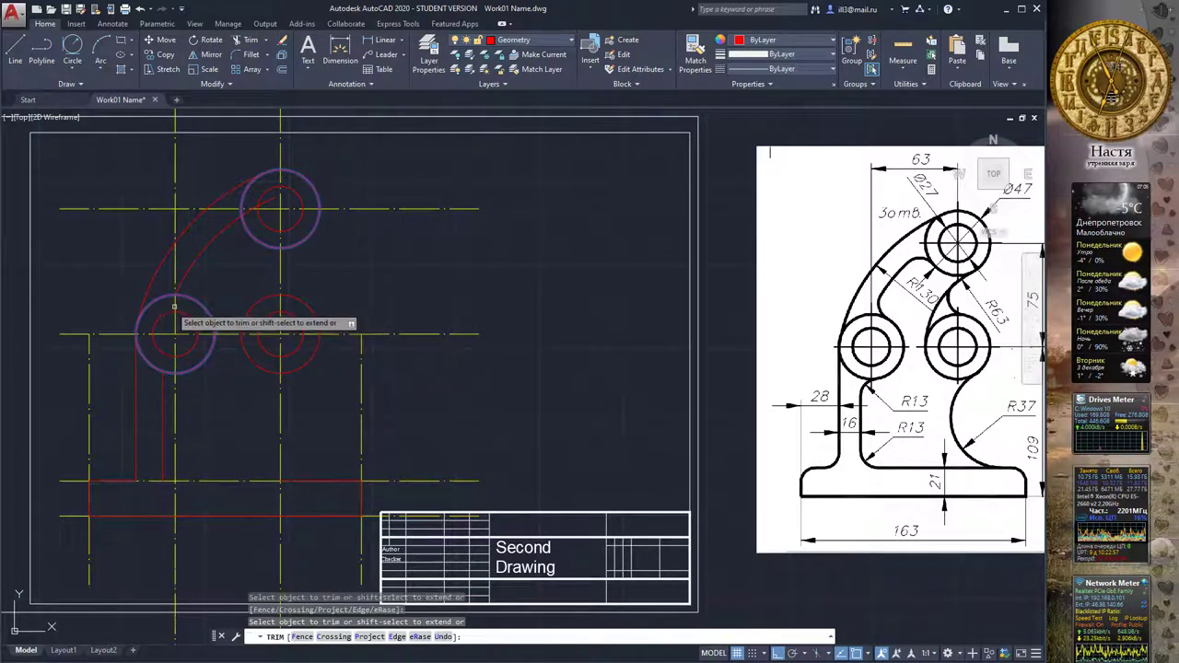
pyautogui.click(252, 211)
pyautogui.press('Escape')
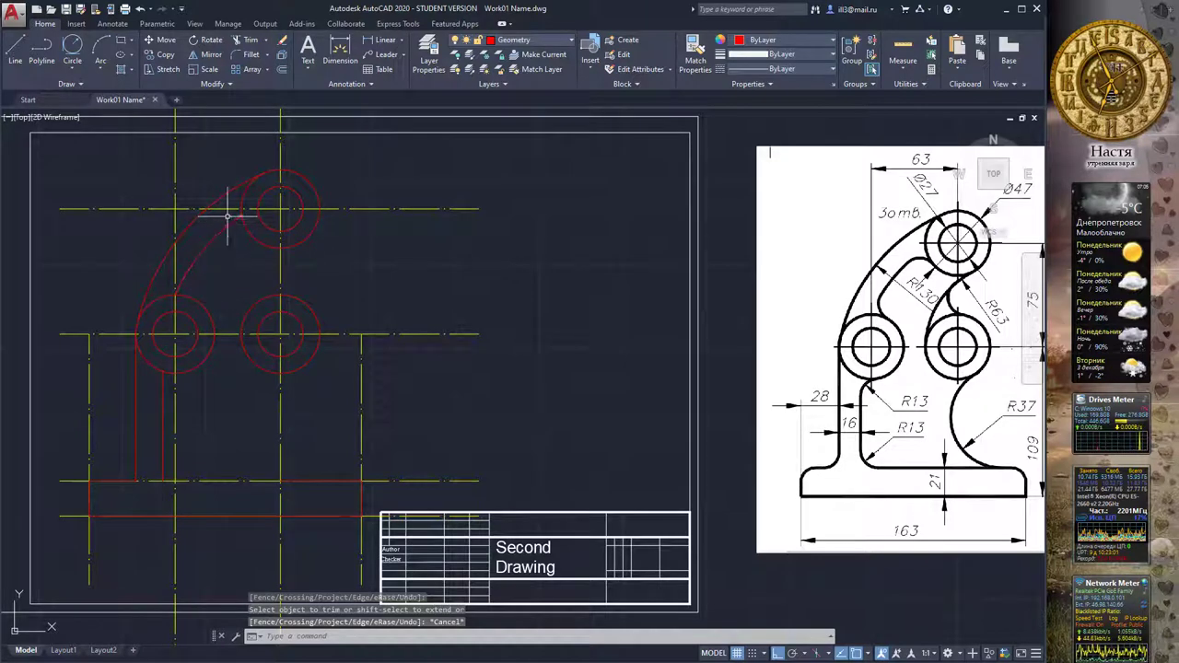
# Draw a circle of radius 63 tangent to the outer circles of the upper and lower-right bosses
pyautogui.click(73, 66)
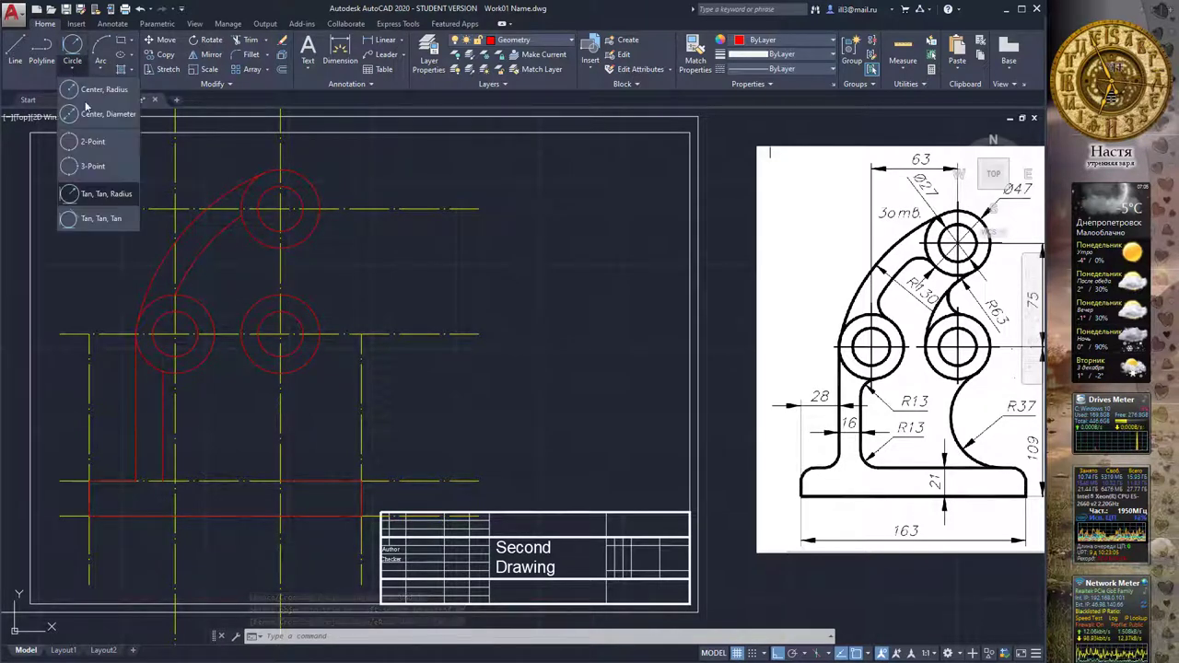
pyautogui.click(107, 194)
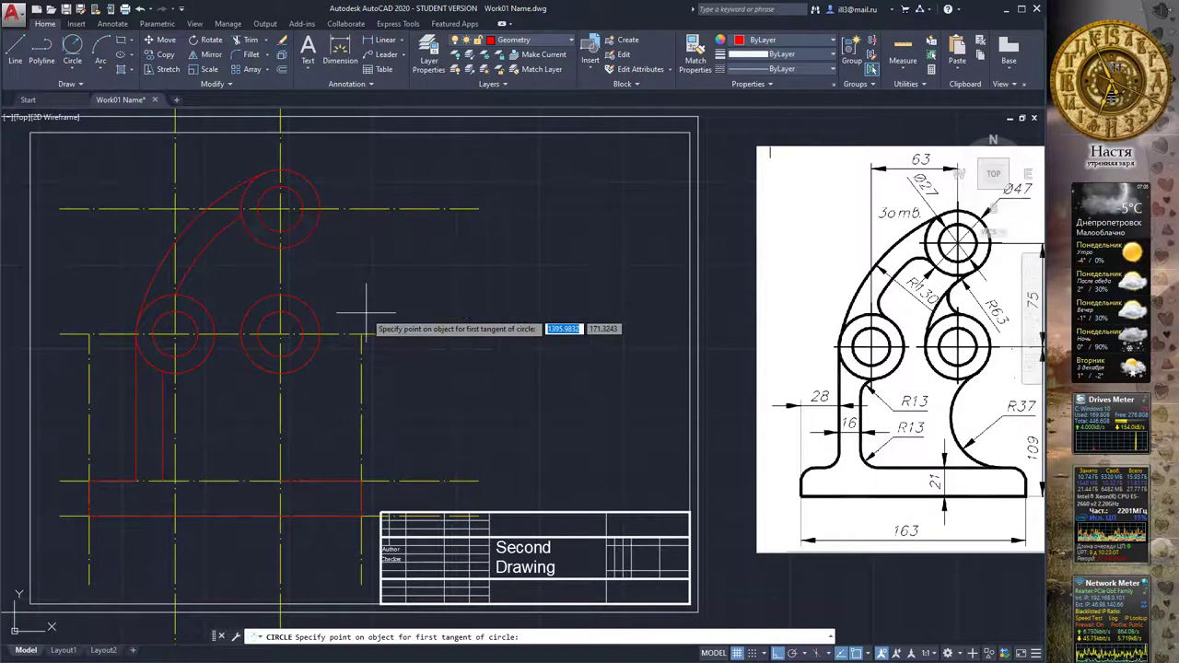
pyautogui.click(294, 247)
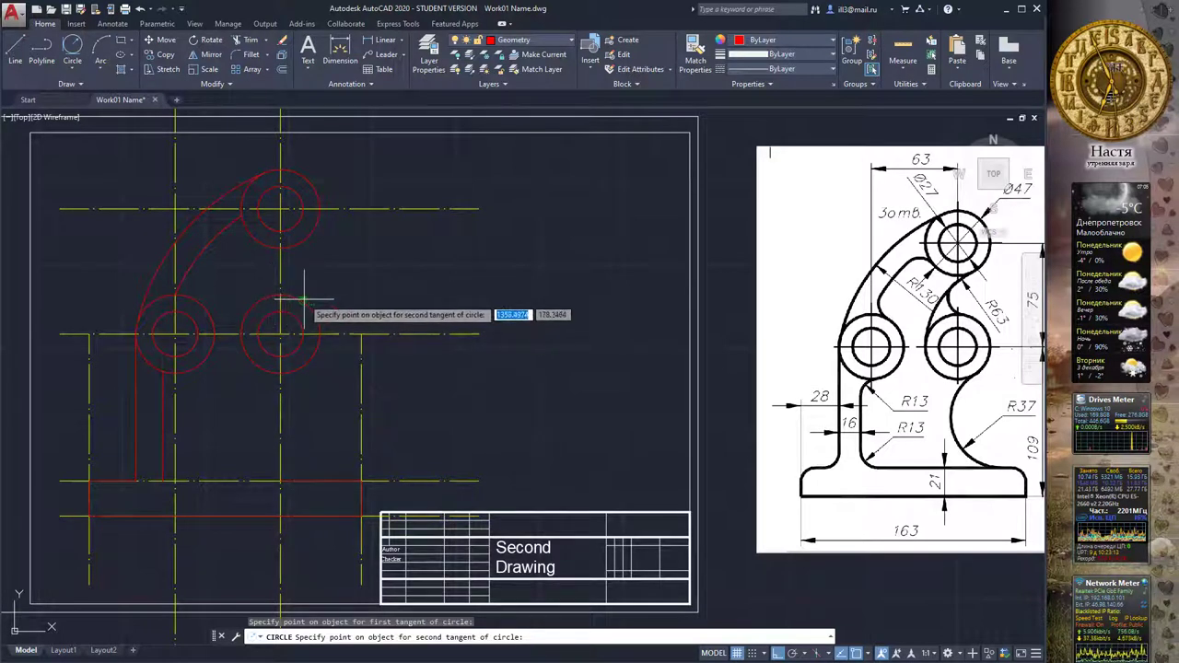
pyautogui.click(246, 317)
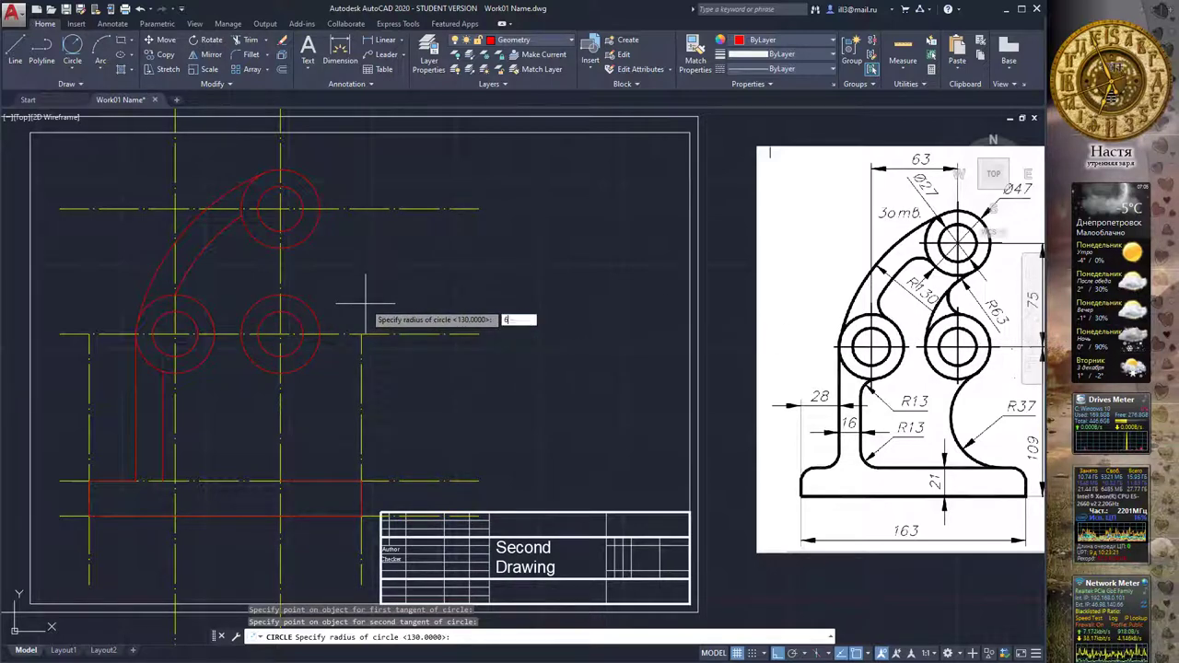
pyautogui.write('63')
pyautogui.press('Return')
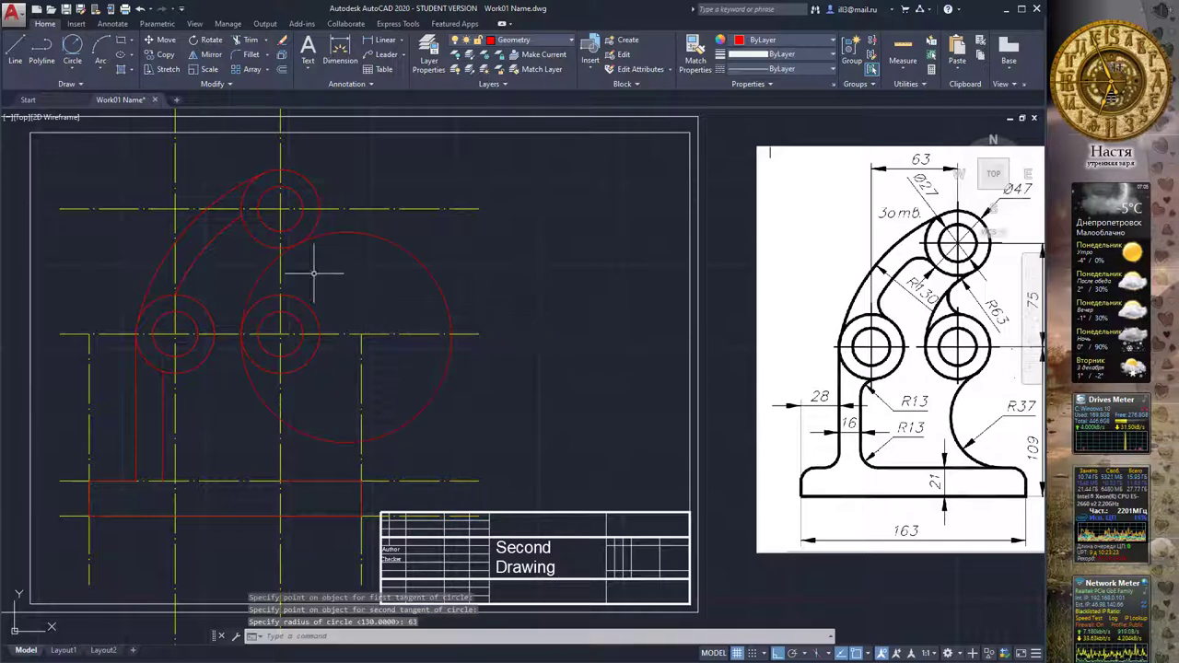
# Trim the radius 63 circle against the upper and lower-right bosses, keeping only the short arc joining them on the left
pyautogui.click(248, 39)
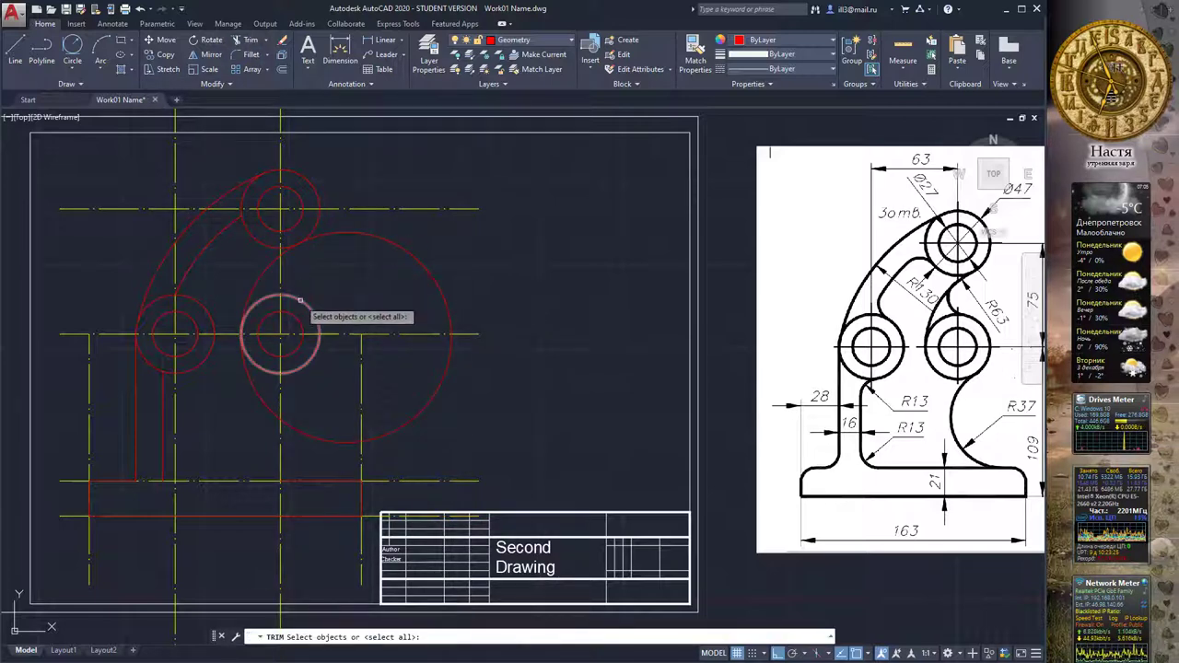
pyautogui.click(309, 306)
pyautogui.click(315, 187)
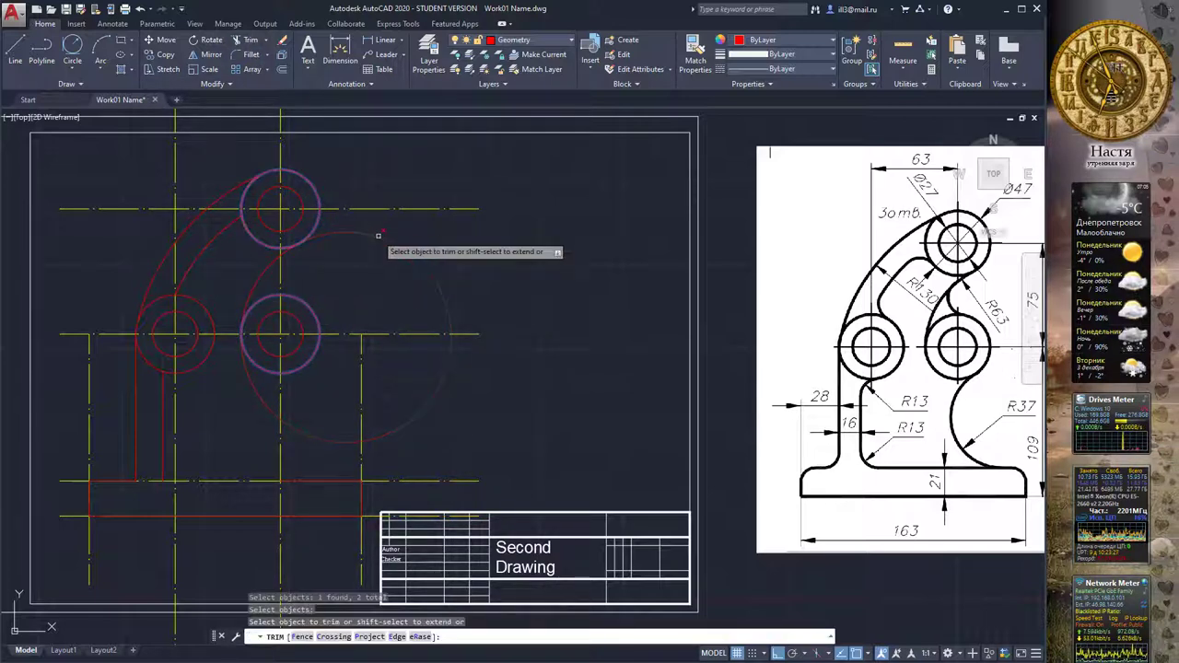
pyautogui.press('Return')
pyautogui.press('Escape')
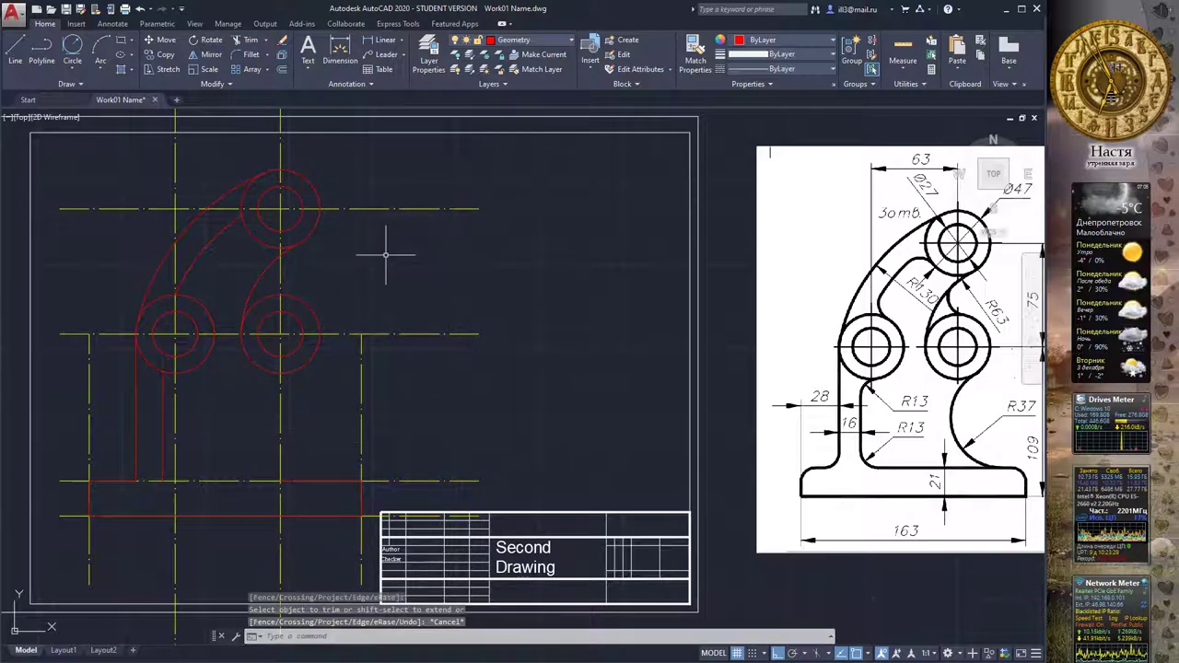
# Draw two radius 13 circles tangent to the inner leg line, one touching the base's top line, the other the lower-left boss's outer circle
pyautogui.moveTo(387, 271); pyautogui.dragTo(390, 252, button='middle')
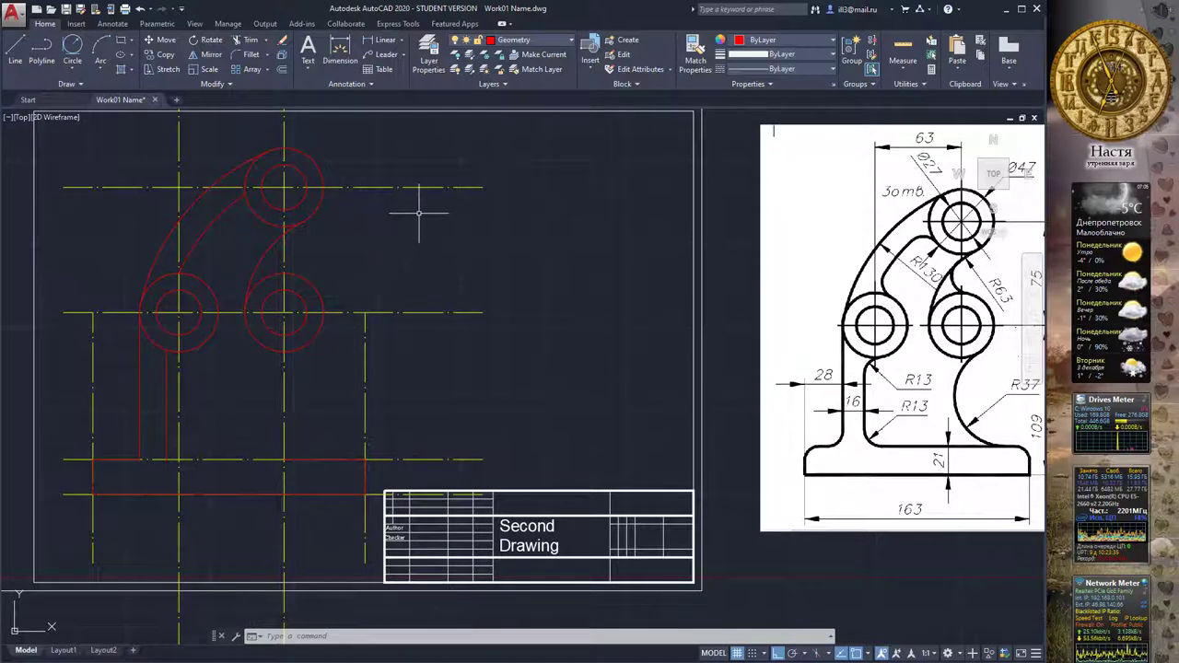
pyautogui.moveTo(418, 212); pyautogui.dragTo(414, 222, button='middle')
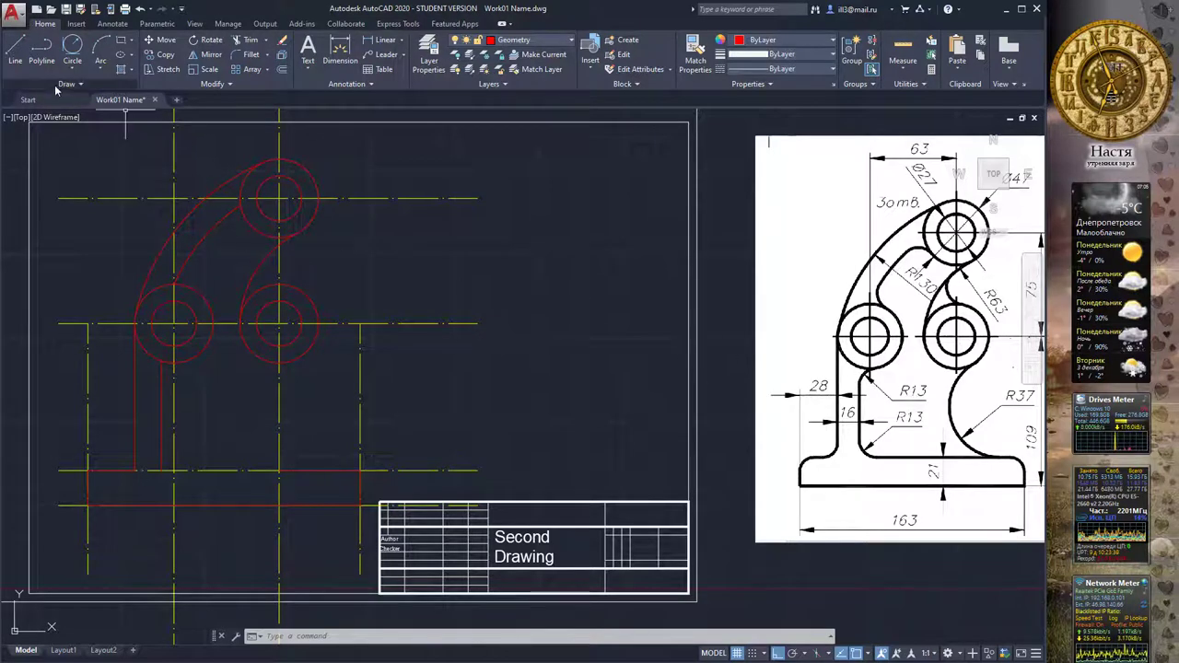
pyautogui.click(72, 47)
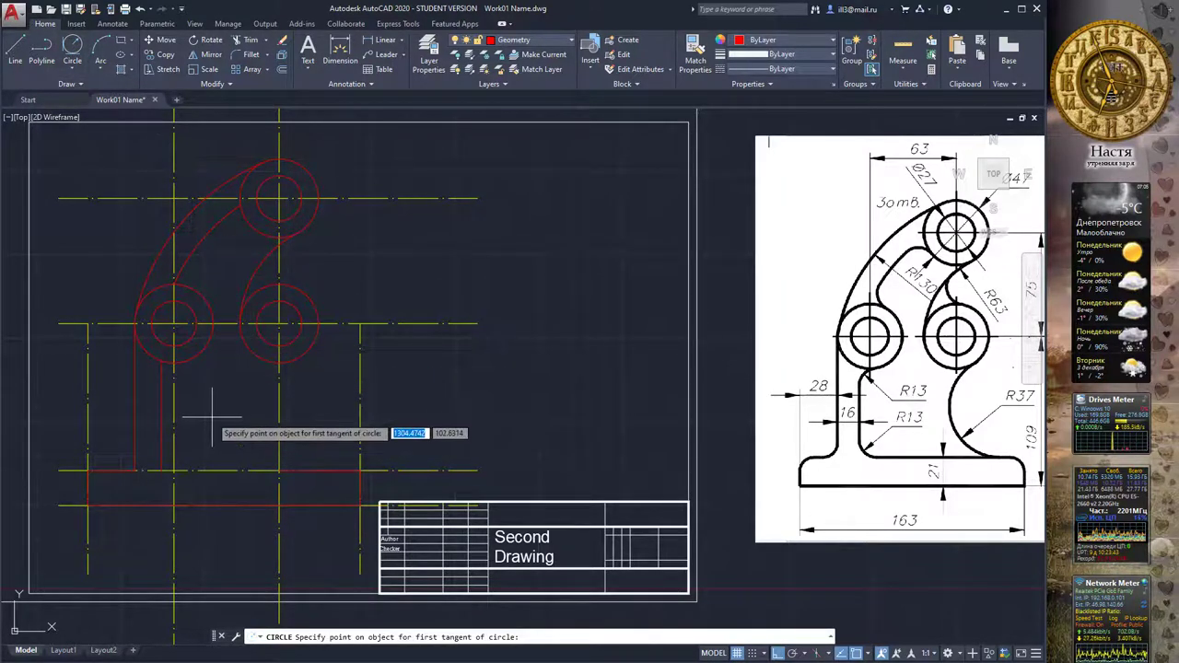
pyautogui.click(173, 470)
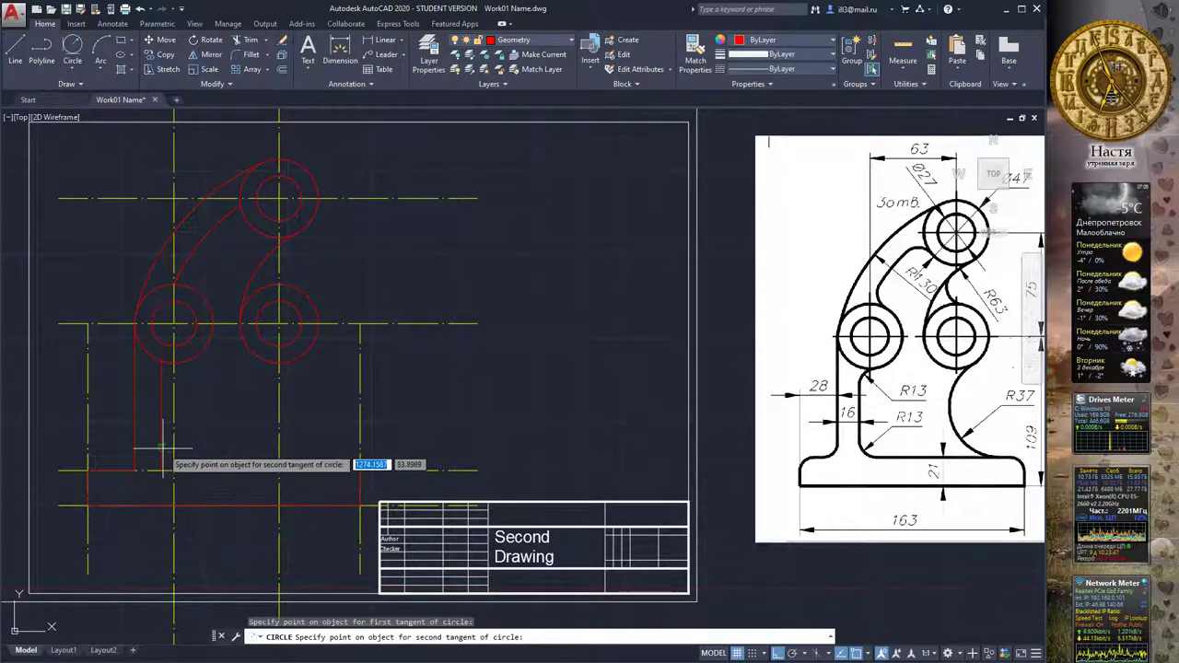
pyautogui.click(164, 449)
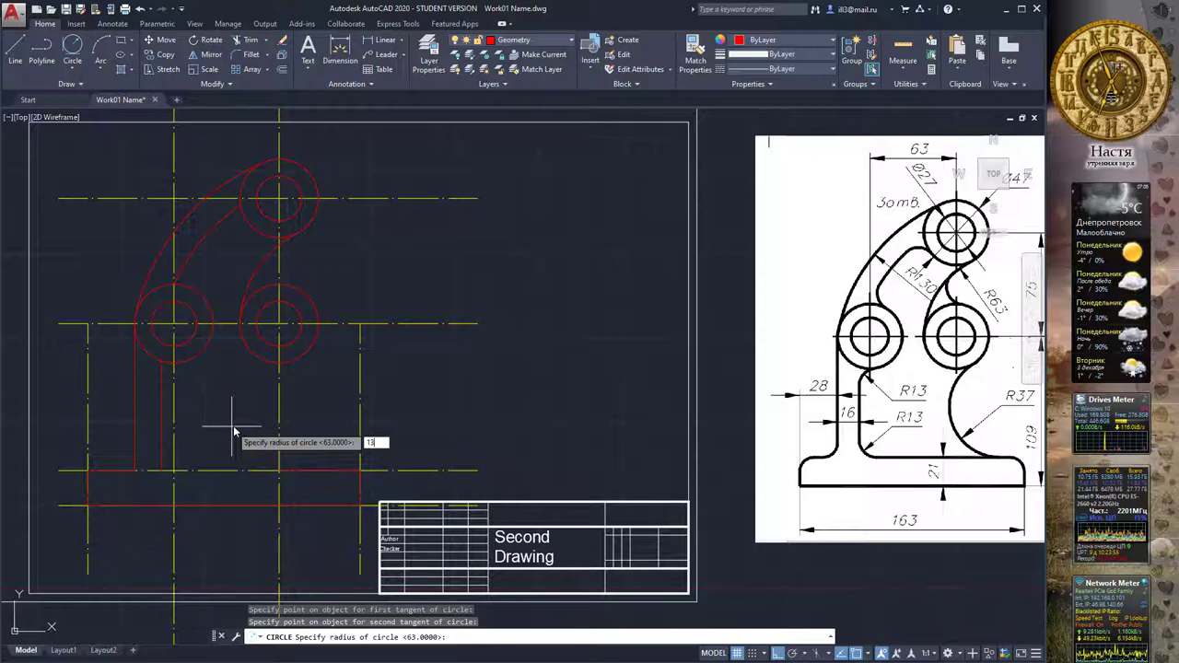
pyautogui.press('Return')
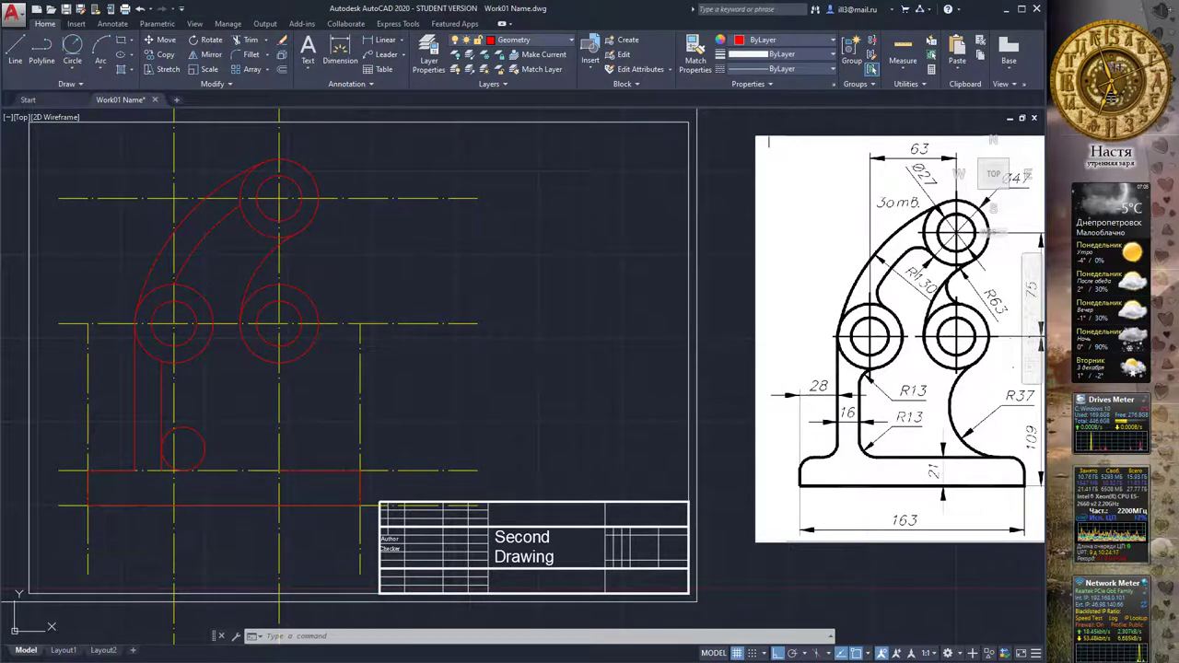
pyautogui.press('Return')
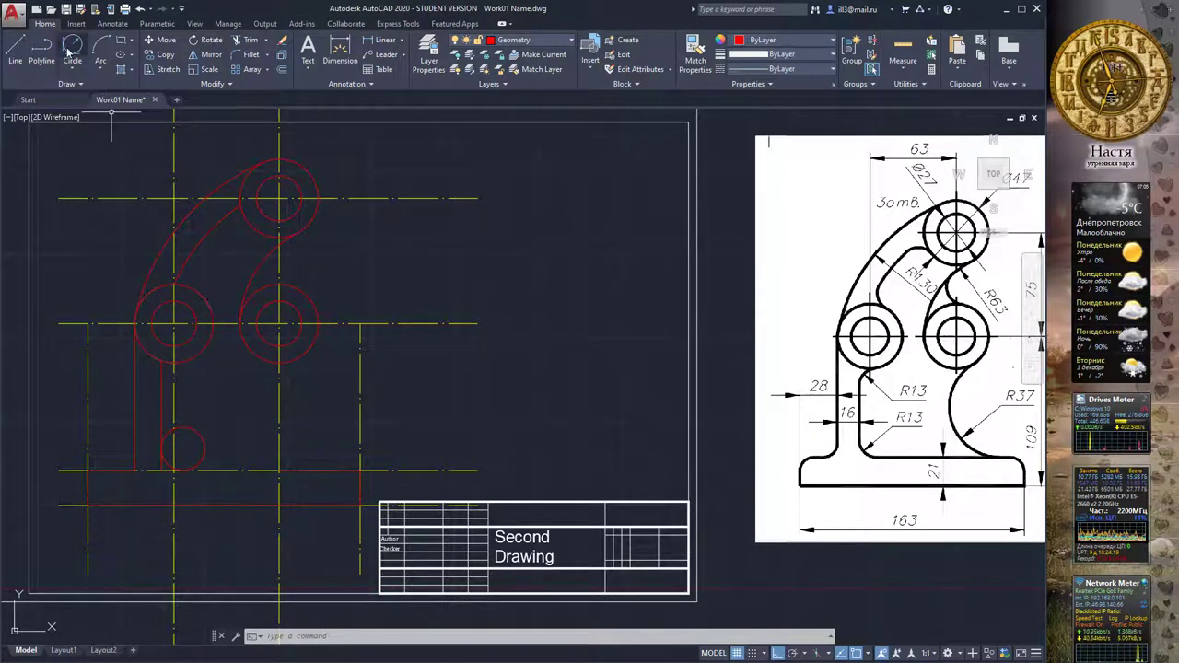
pyautogui.click(164, 376)
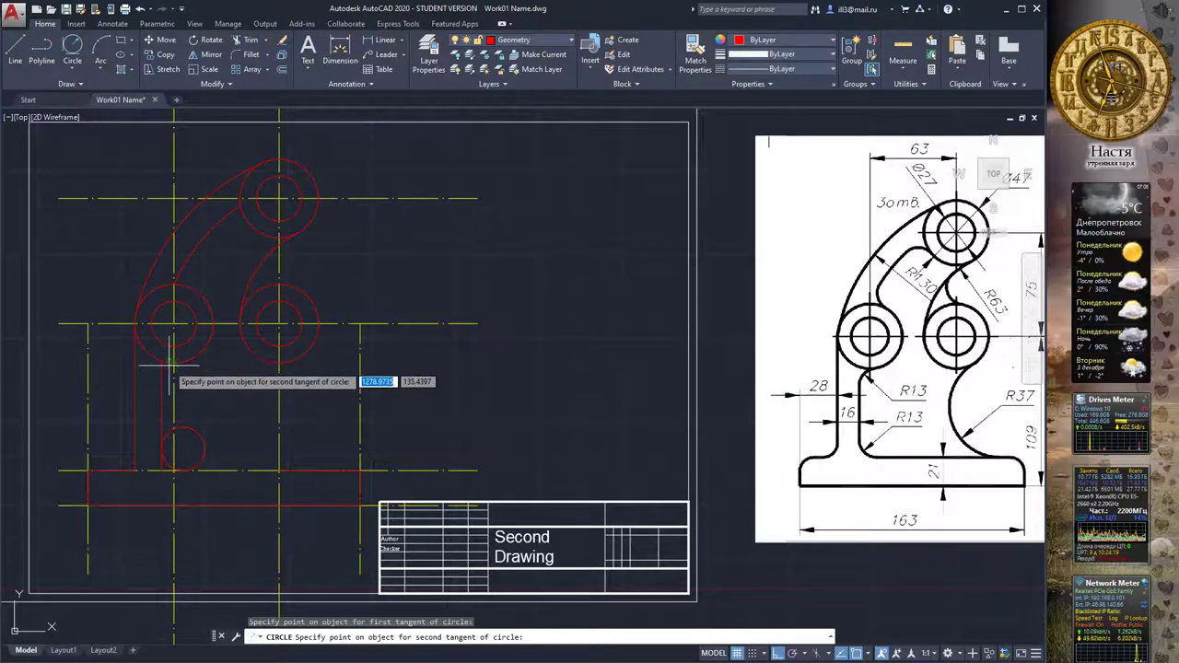
pyautogui.click(171, 365)
pyautogui.press('Return')
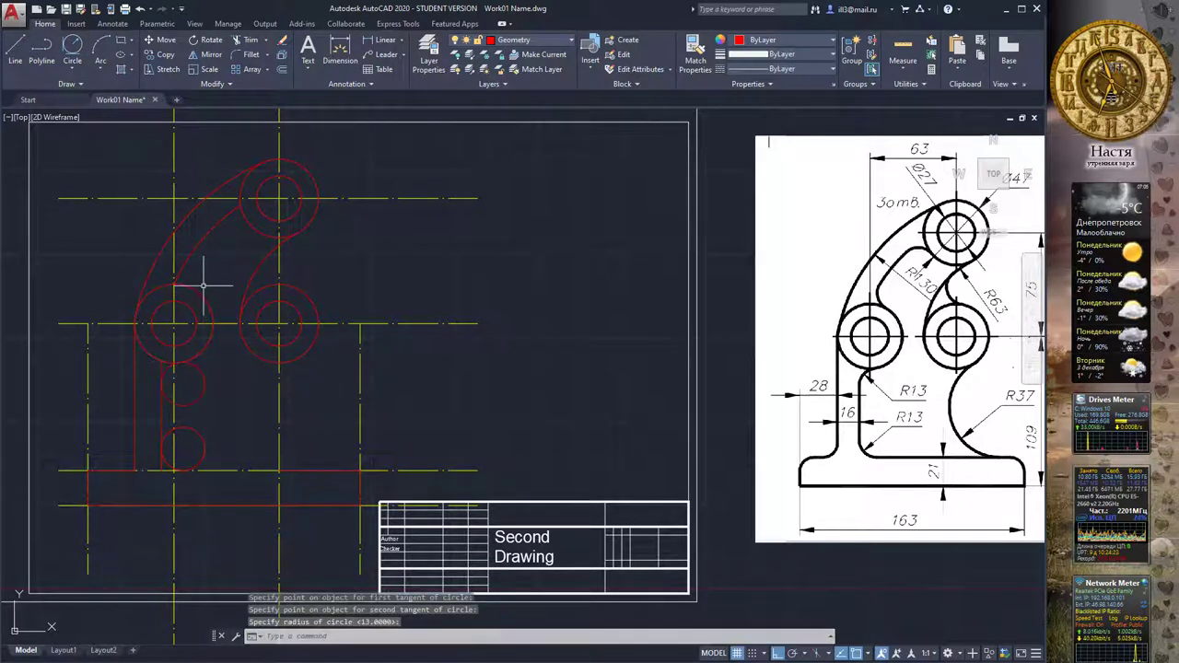
# Draw two radius 13 circles tangent to the inner offset arc, one touching the lower-left boss's outer circle, the other the upper boss's
pyautogui.press('Return')
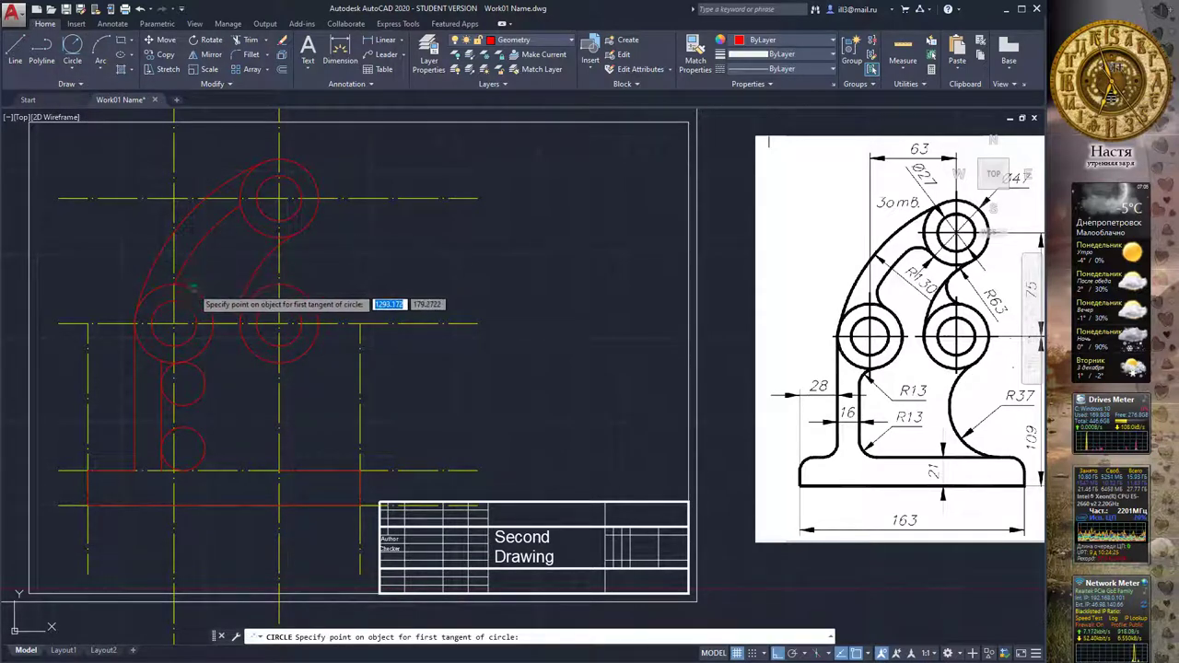
pyautogui.click(188, 271)
pyautogui.click(189, 268)
pyautogui.press('Return')
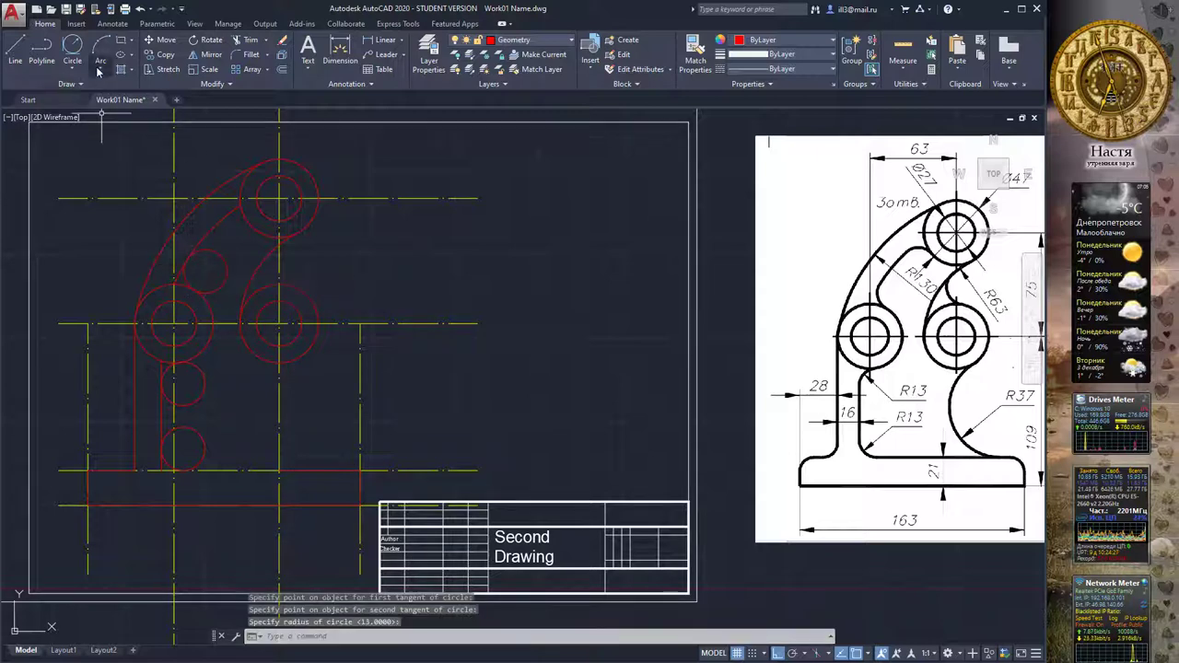
pyautogui.click(72, 48)
pyautogui.click(231, 224)
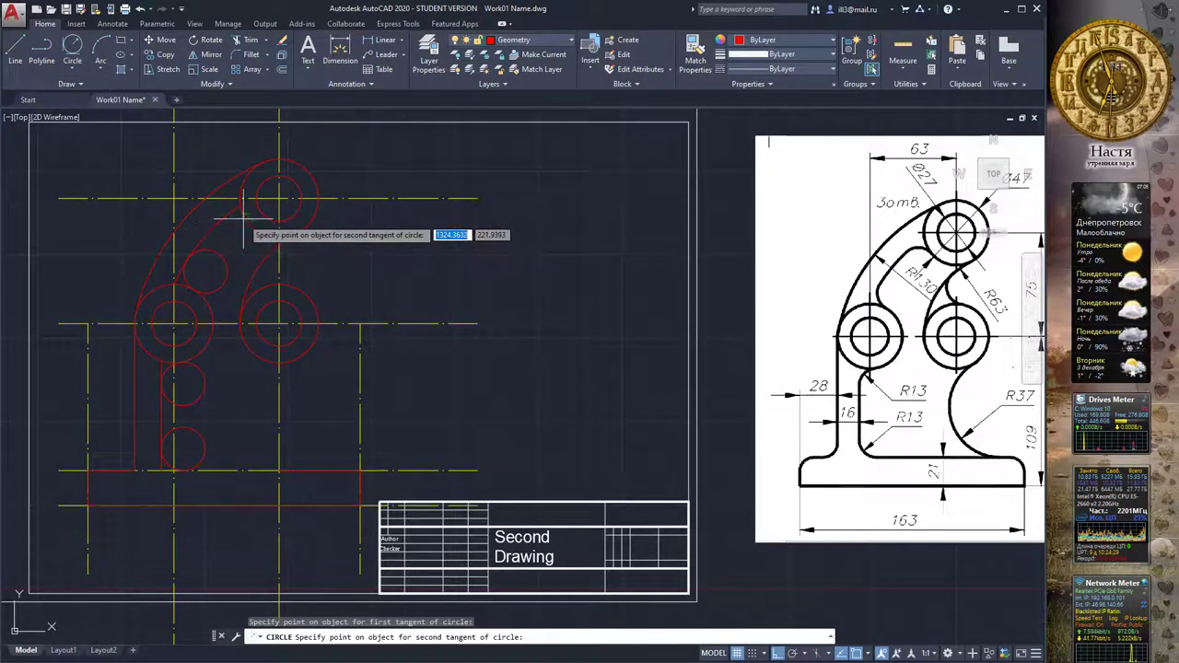
pyautogui.click(253, 233)
pyautogui.press('Return')
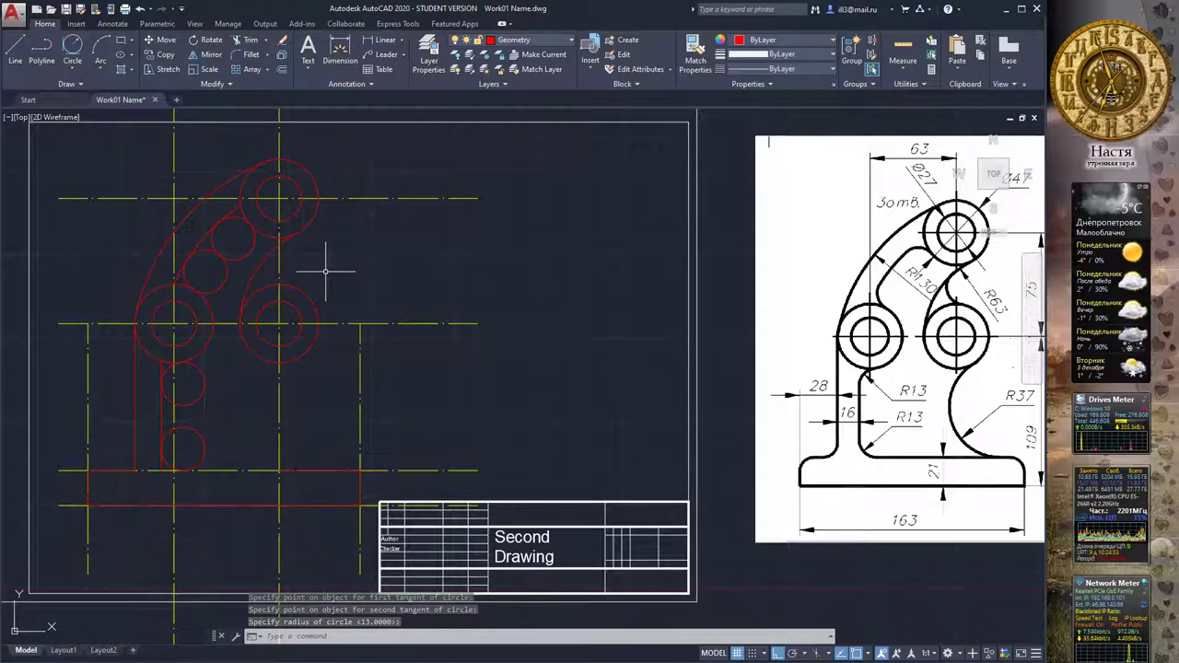
# Draw a circle of radius 37 tangent to the lower-right boss's outer circle and the base's top line
pyautogui.click(71, 46)
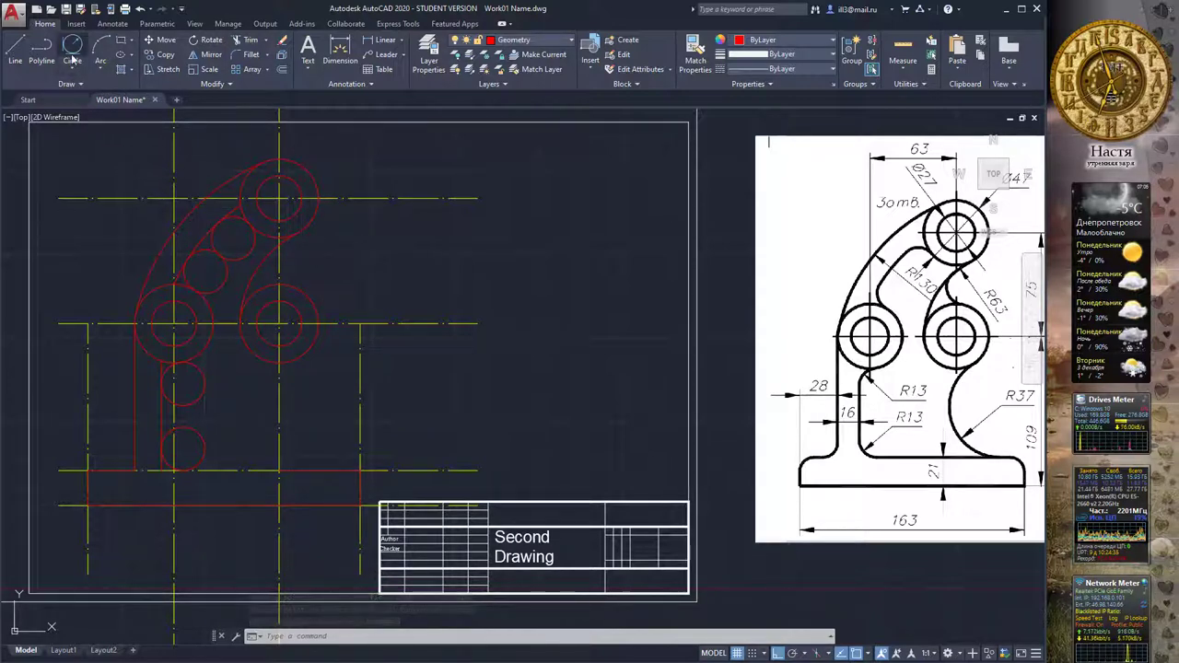
pyautogui.click(294, 359)
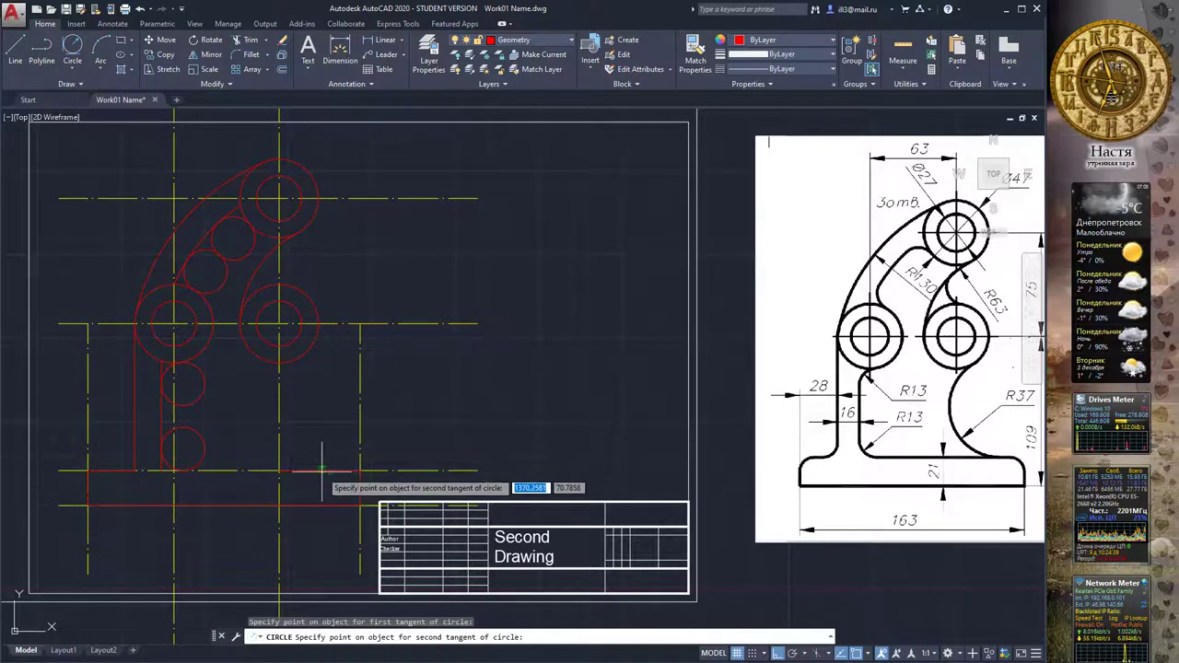
pyautogui.click(322, 470)
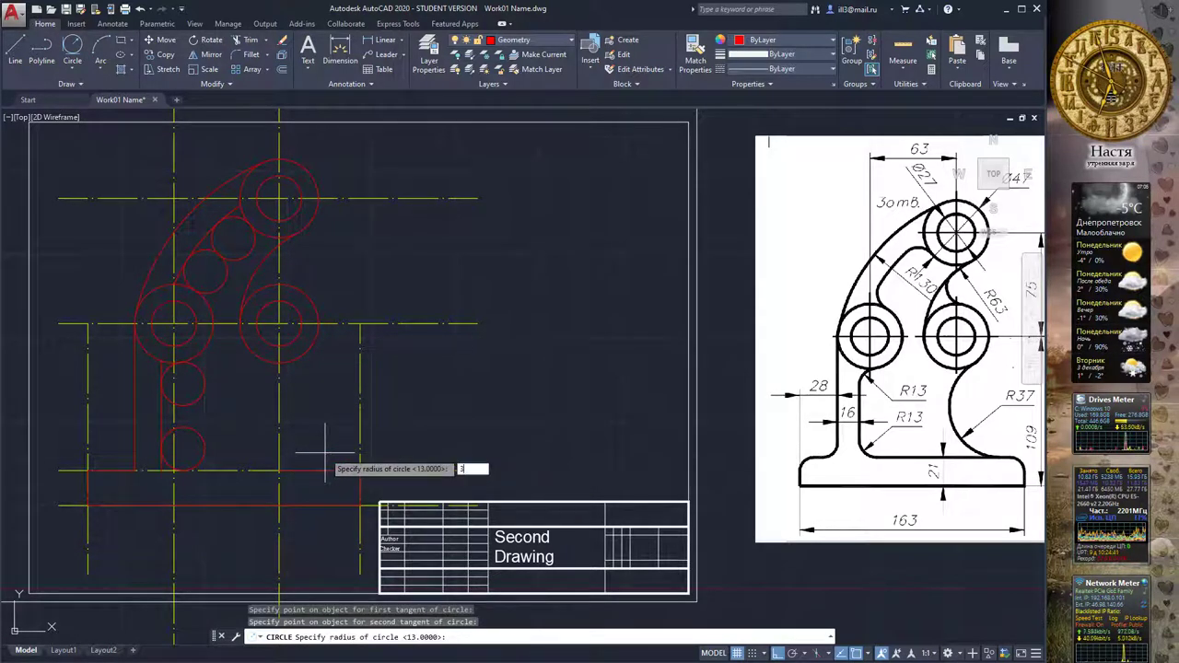
pyautogui.press('Return')
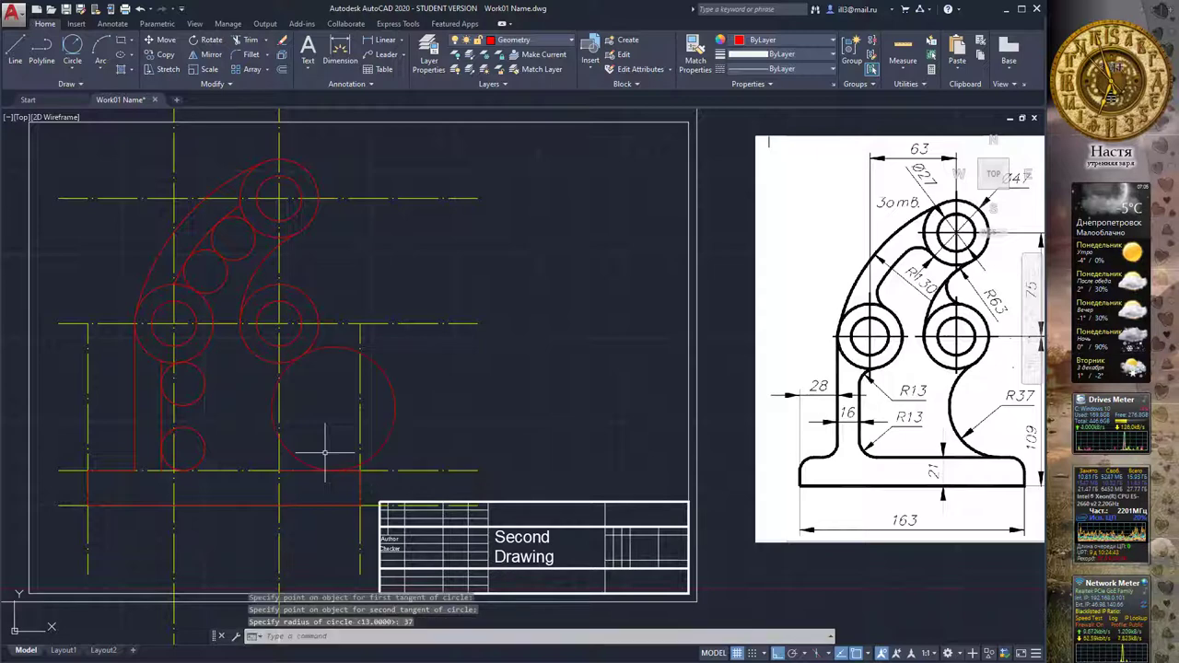
# Trim the radius 37 and radius 13 circles against the bosses, inner arc, leg line and base top, keeping only the connecting fillet arcs
pyautogui.click(246, 40)
pyautogui.click(319, 333)
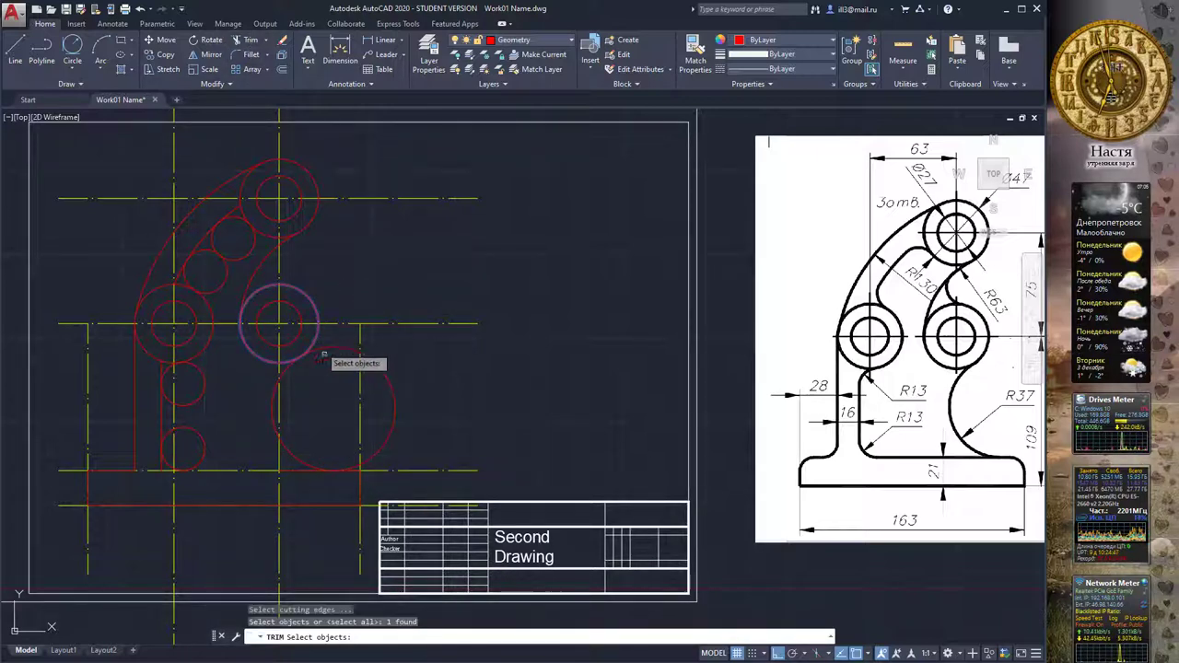
pyautogui.click(286, 471)
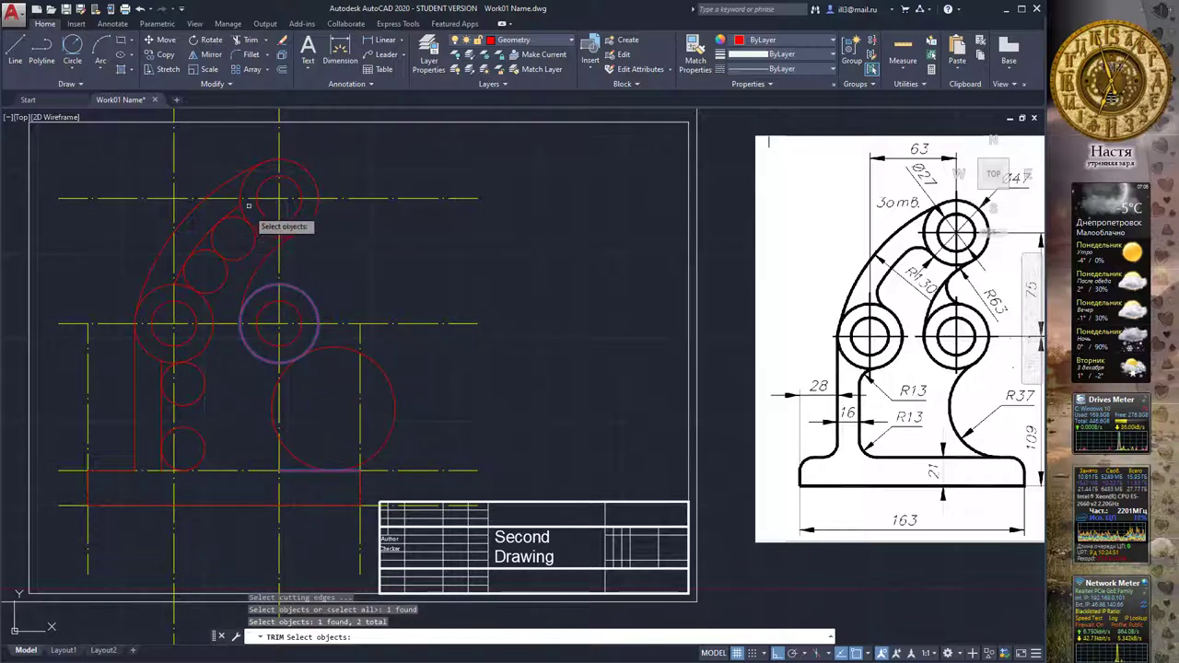
pyautogui.click(213, 228)
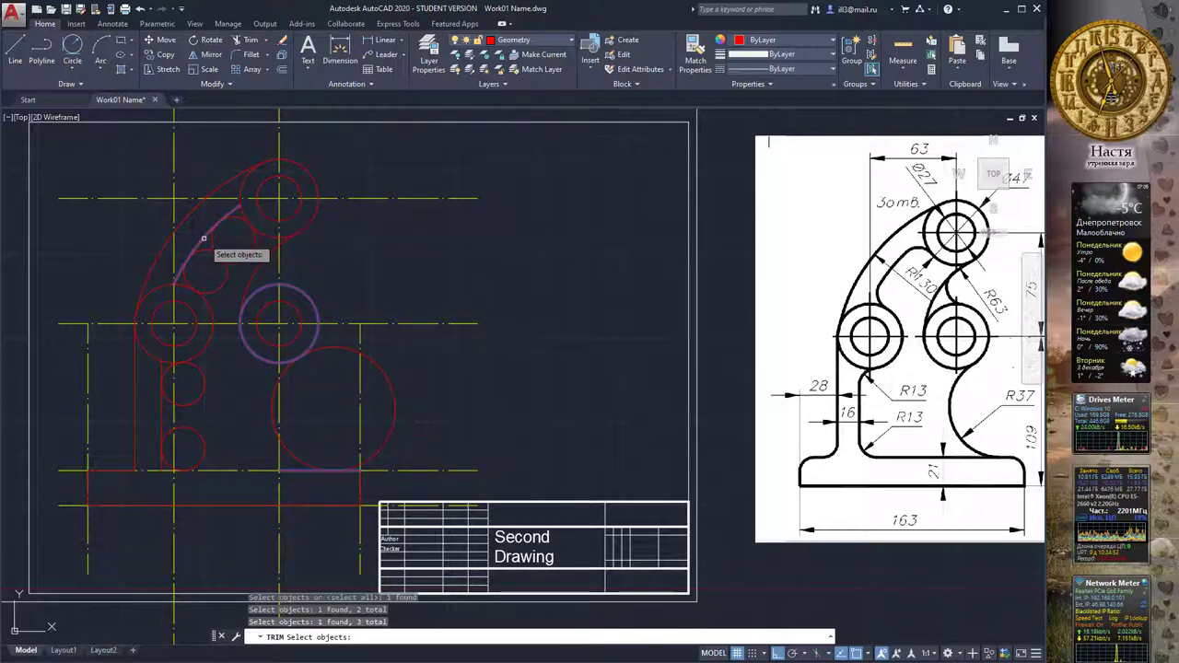
pyautogui.click(266, 236)
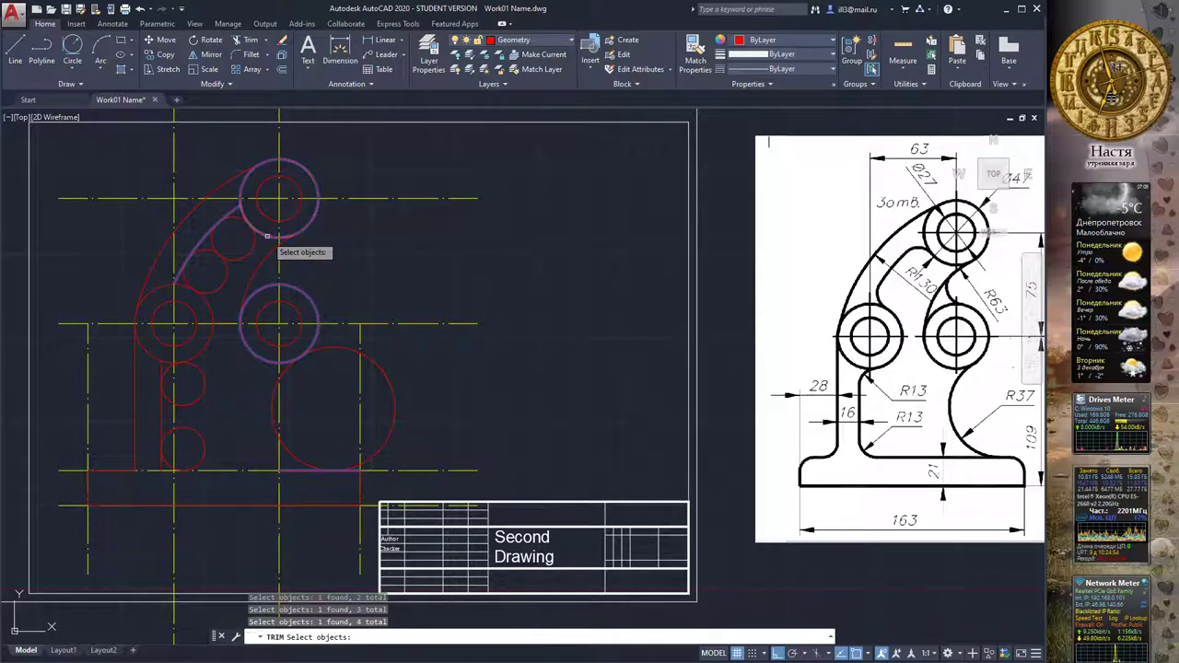
pyautogui.click(208, 320)
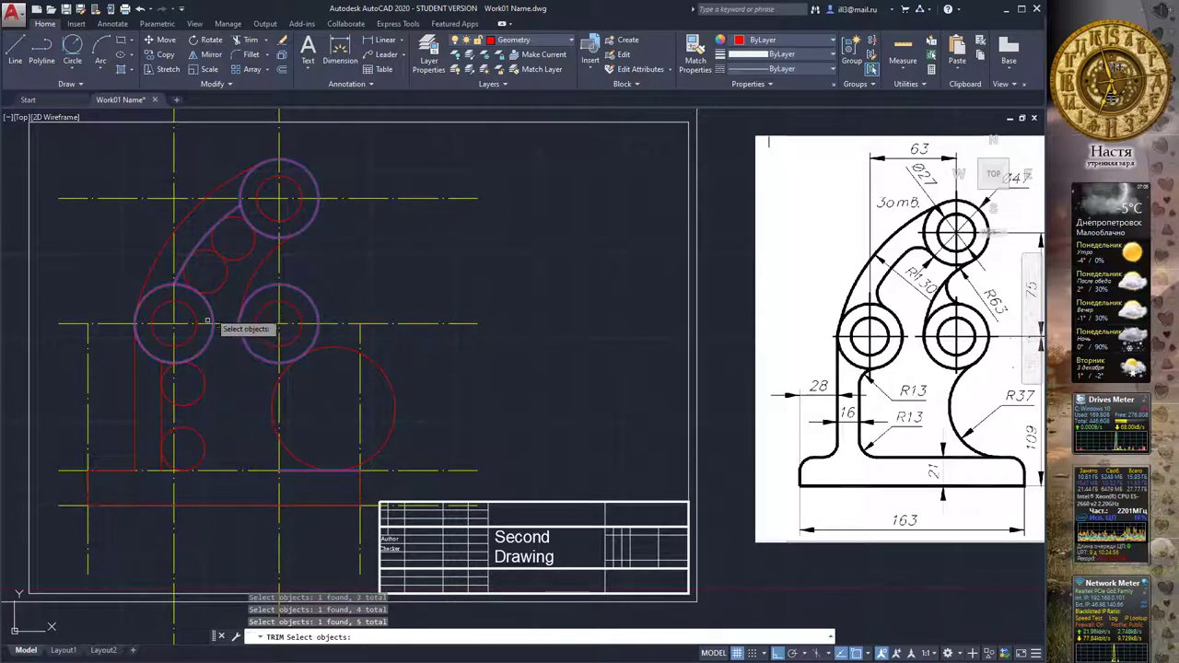
pyautogui.click(161, 423)
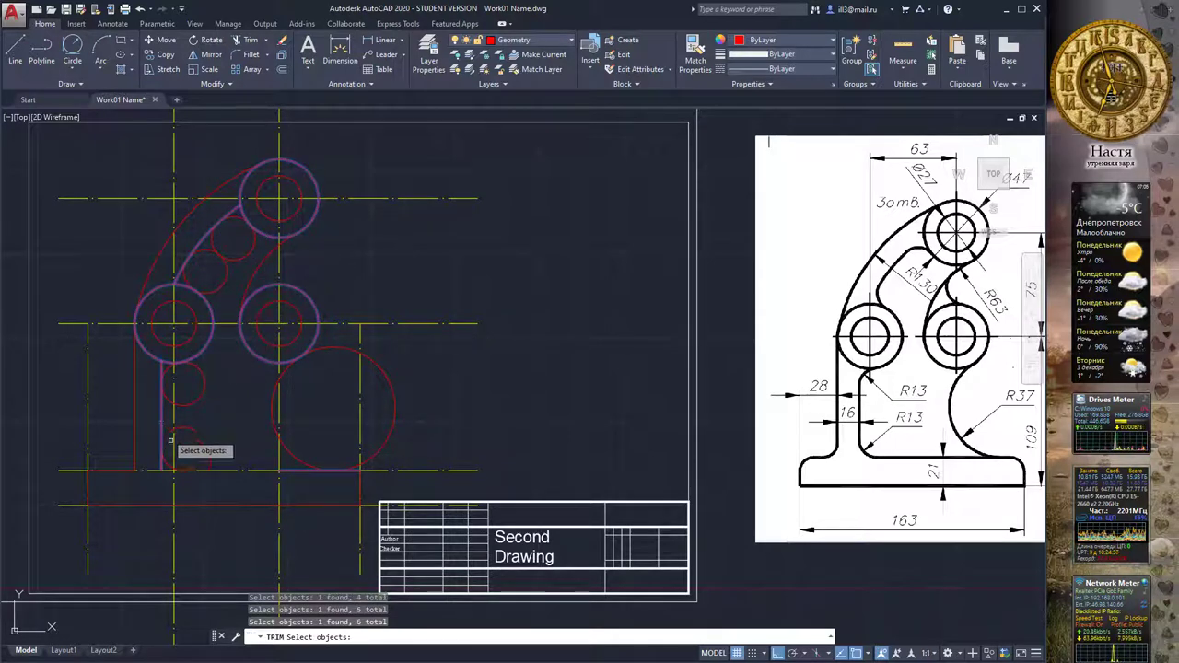
pyautogui.click(214, 470)
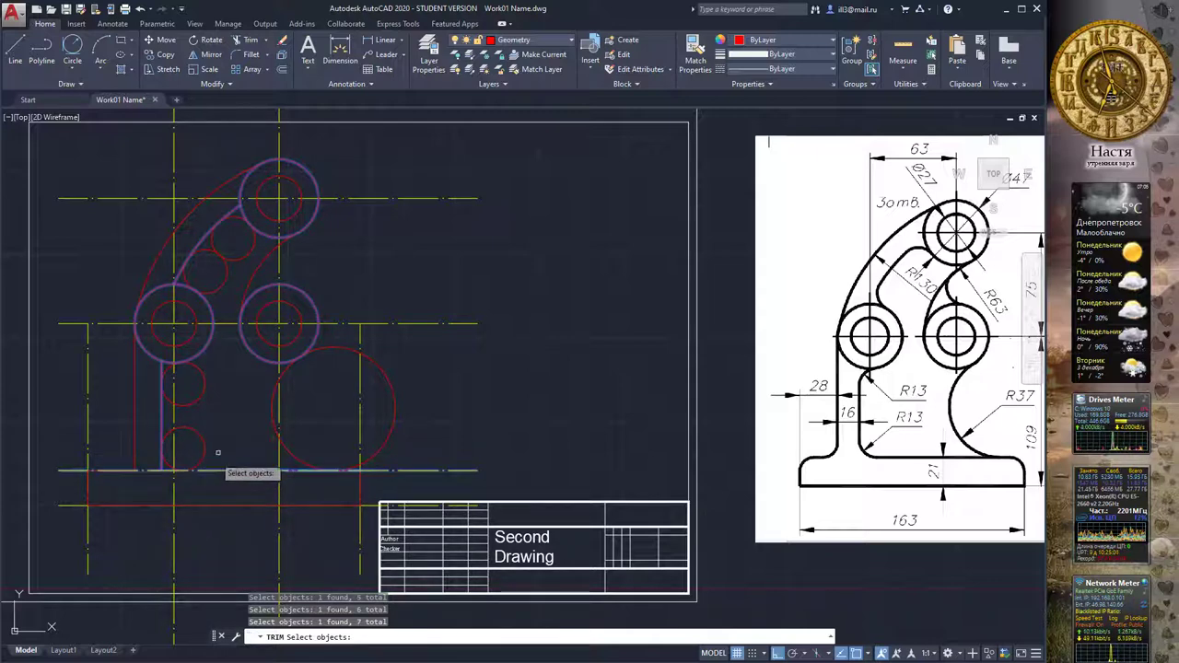
pyautogui.press('Return')
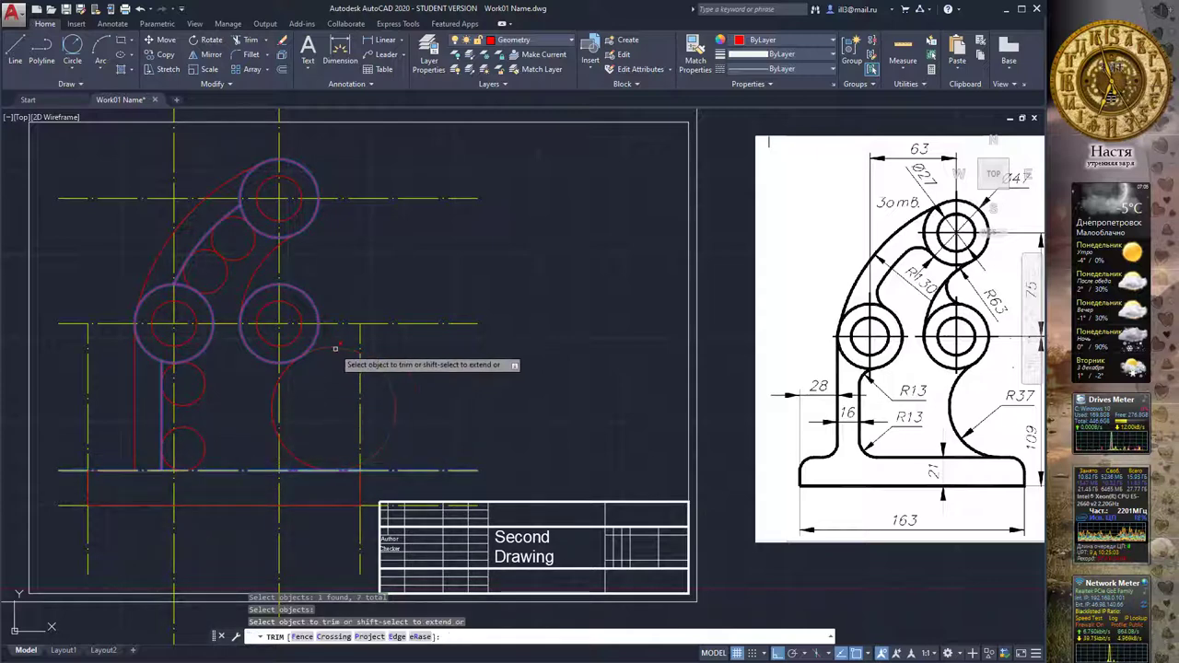
pyautogui.click(346, 342)
pyautogui.click(402, 354)
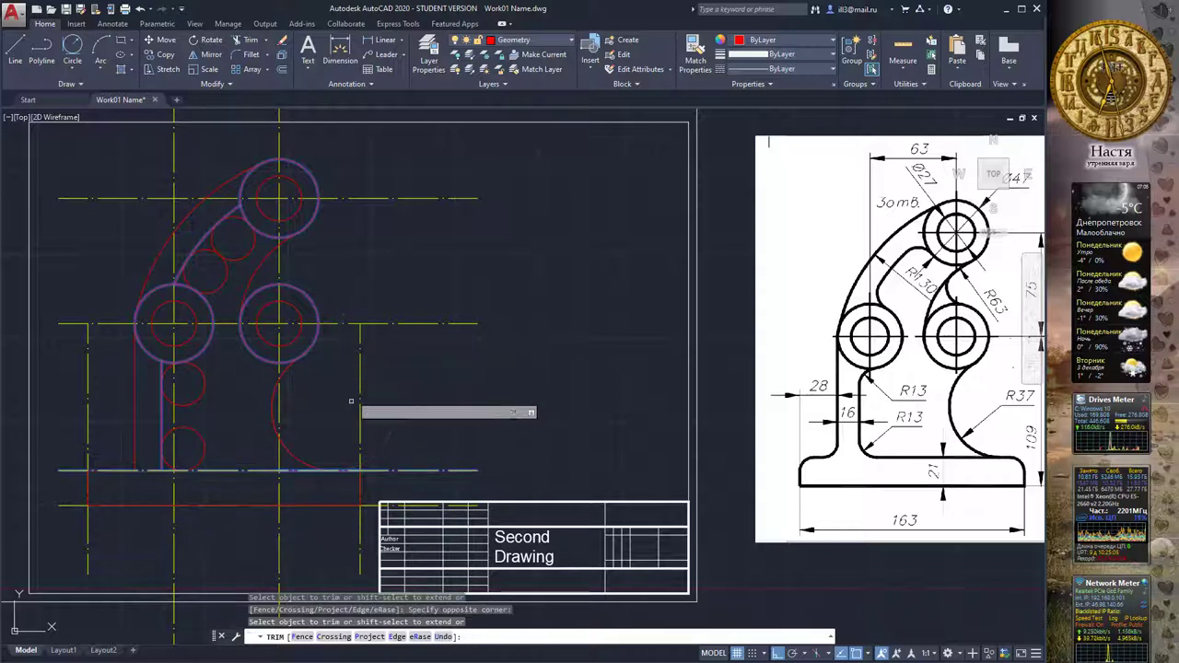
pyautogui.moveTo(337, 373); pyautogui.dragTo(350, 383, button='middle')
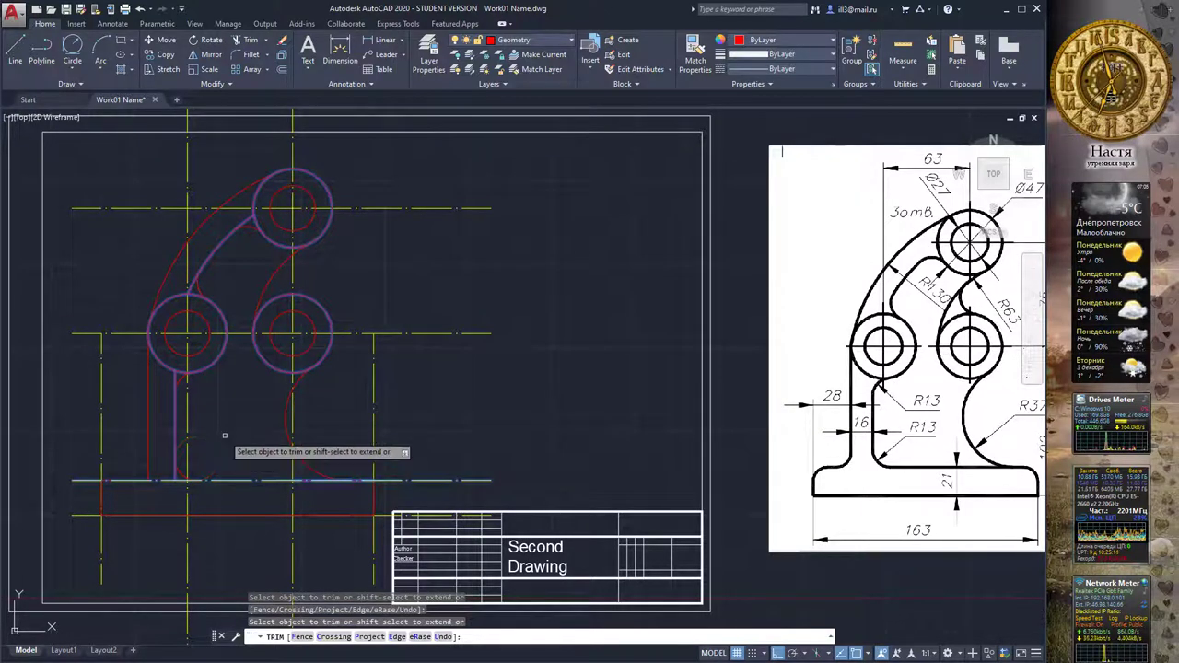
pyautogui.press('Escape')
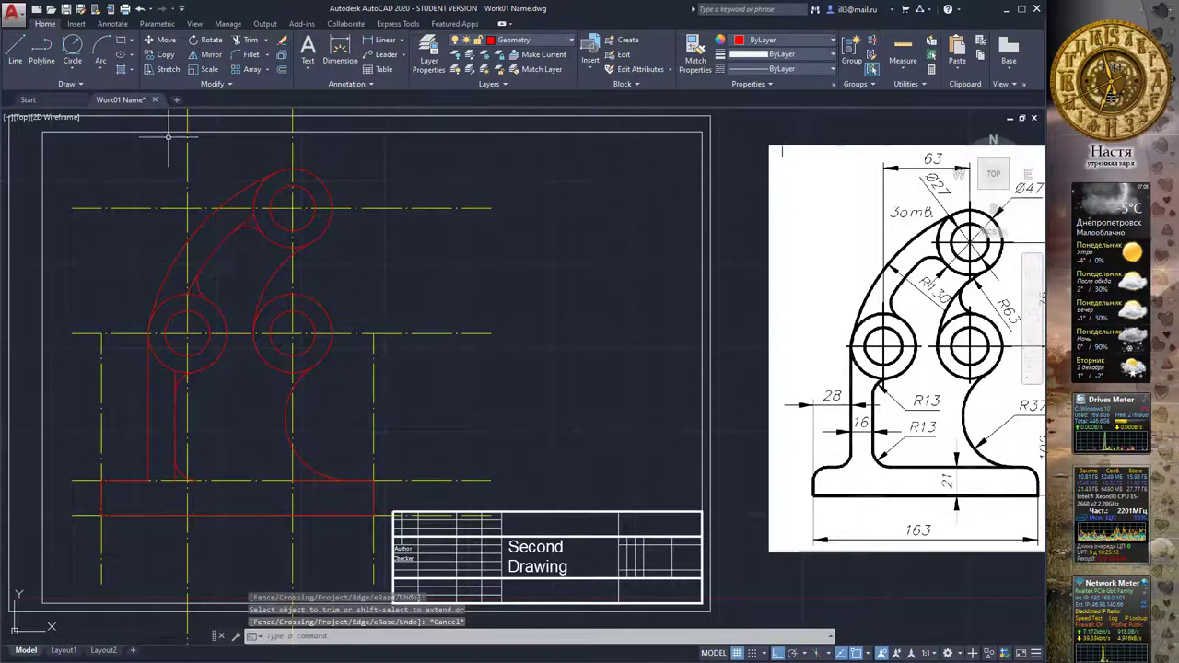
# Trim the ends of the inner offset arc and inner leg line that extend past the four radius 13 fillet arcs
pyautogui.click(242, 42)
pyautogui.scroll(2, 241, 202)
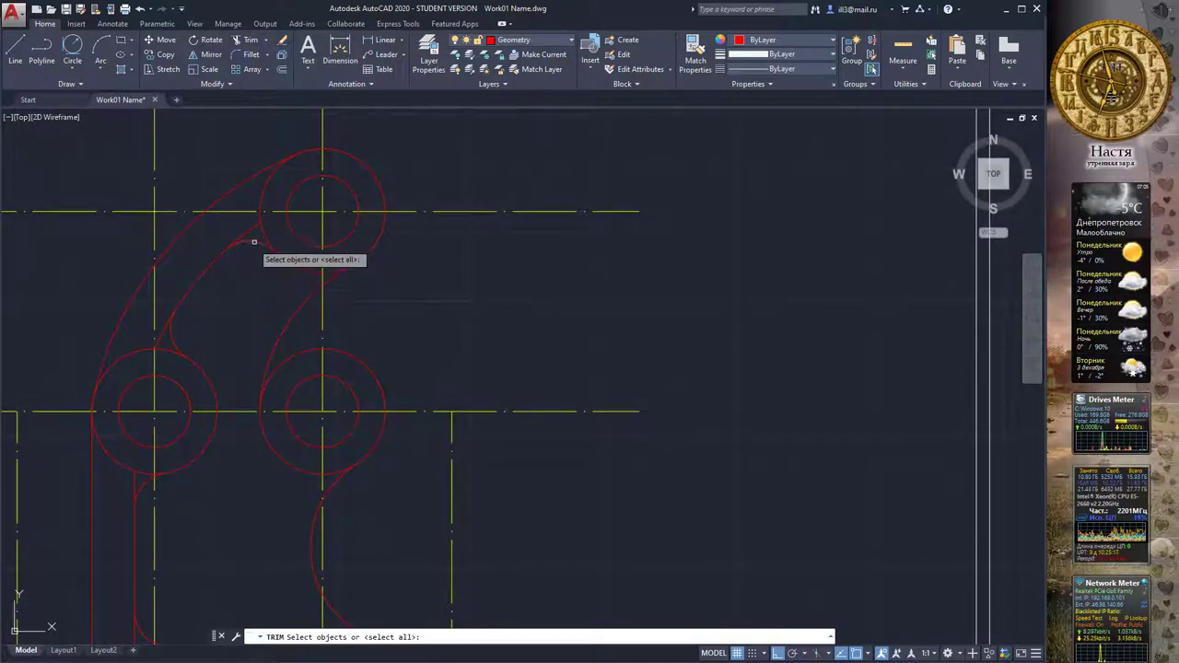
pyautogui.click(243, 244)
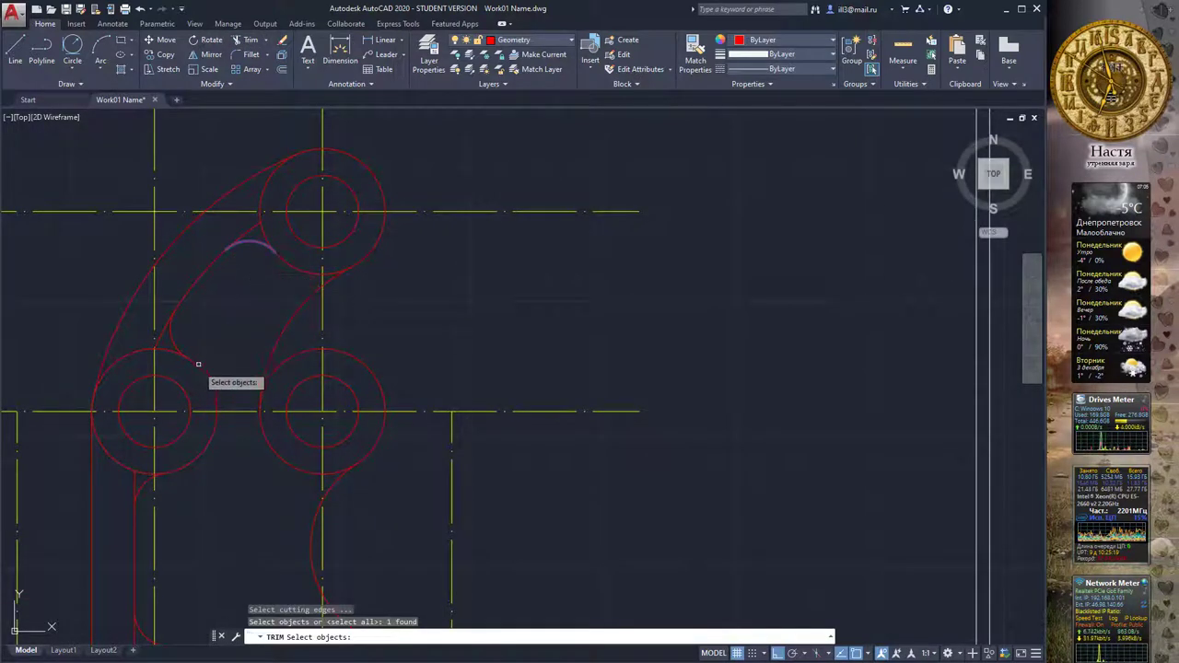
pyautogui.click(171, 341)
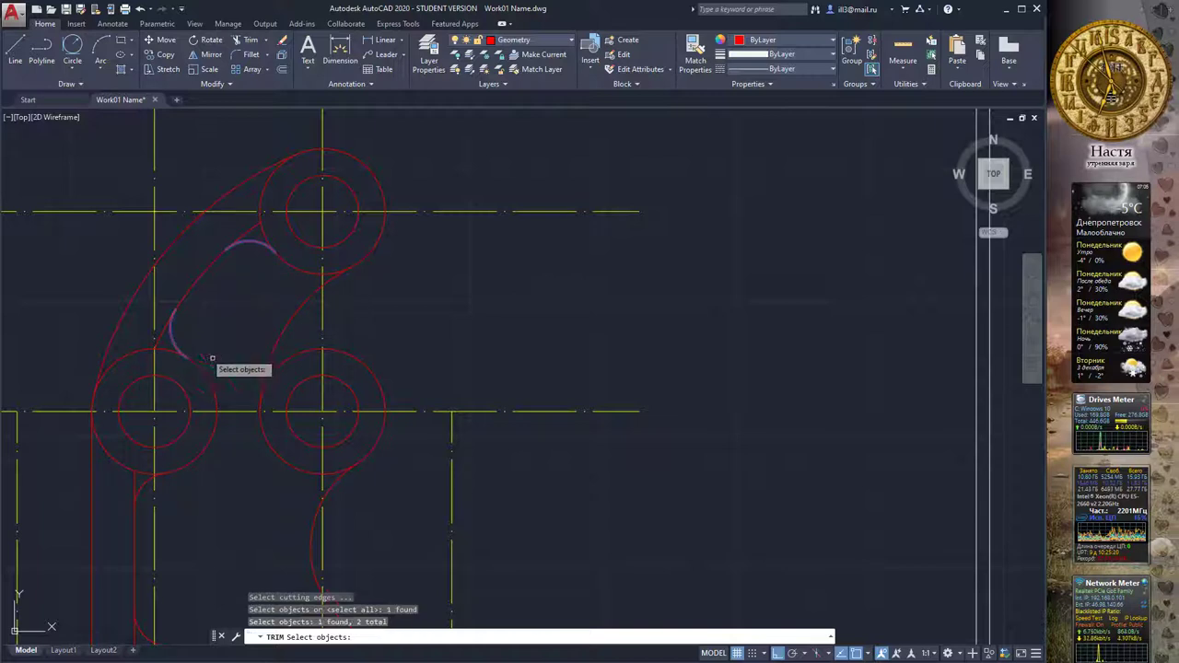
pyautogui.click(141, 486)
pyautogui.moveTo(173, 551); pyautogui.dragTo(184, 469, button='middle')
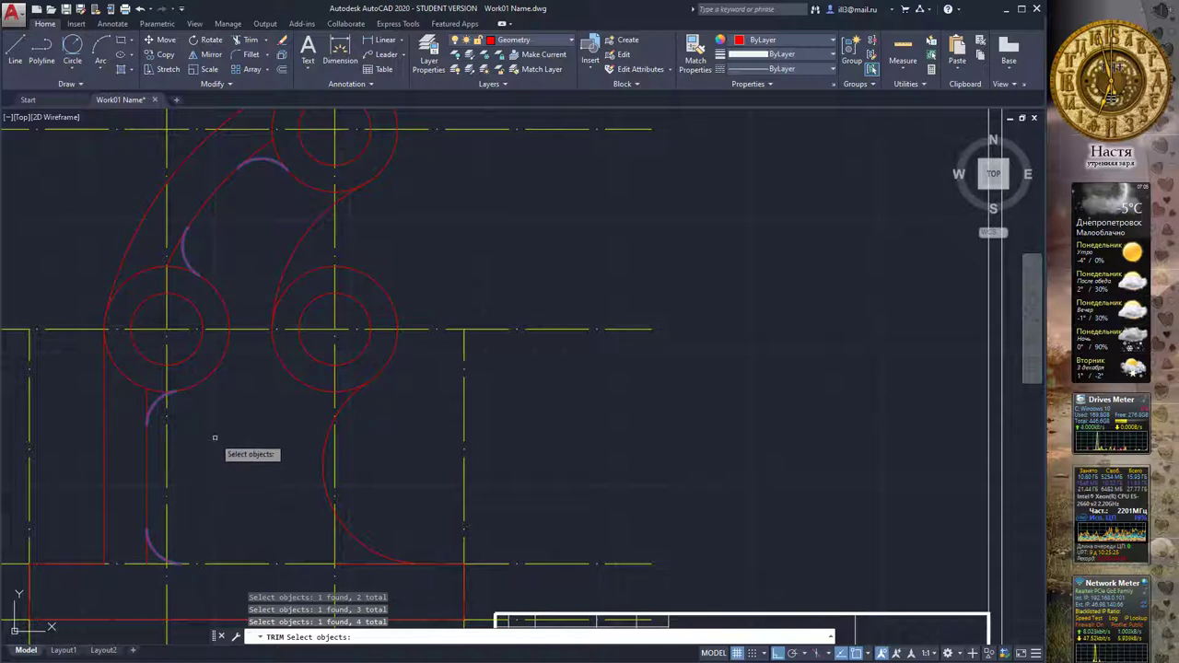
pyautogui.press('Return')
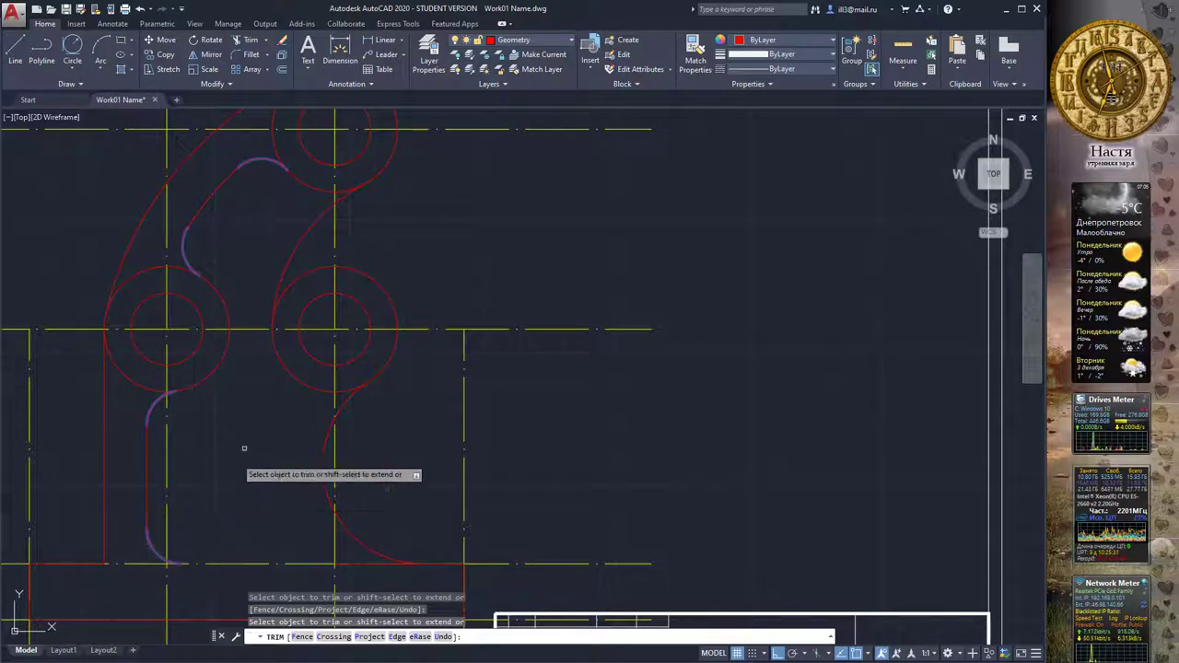
pyautogui.press('Return')
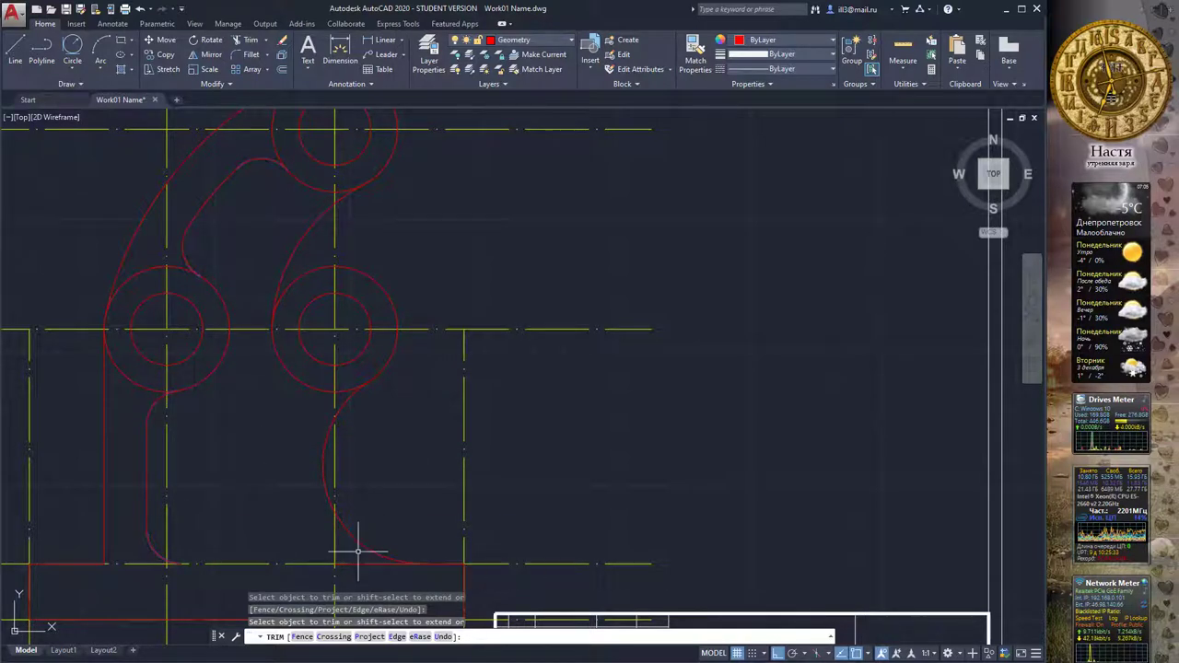
# Trim the leftover base top line extending left of the radius 37 arc, using the arc as the cutting edge
pyautogui.press('Return')
pyautogui.click(354, 555)
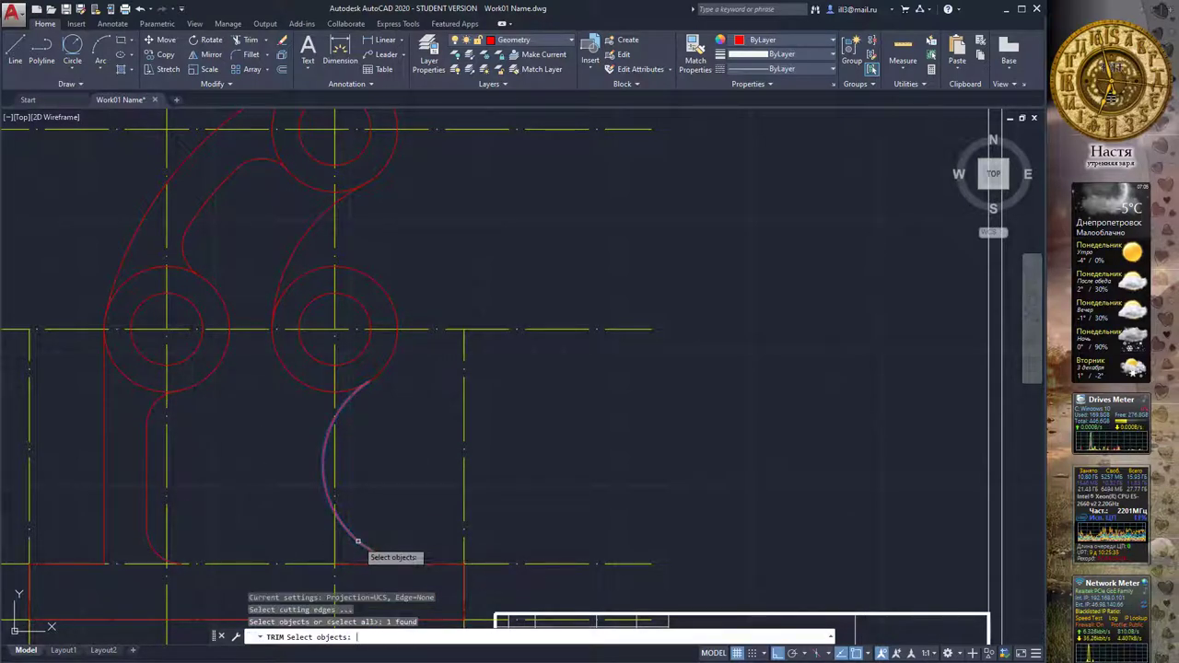
pyautogui.press('Return')
pyautogui.click(354, 562)
pyautogui.press('Return')
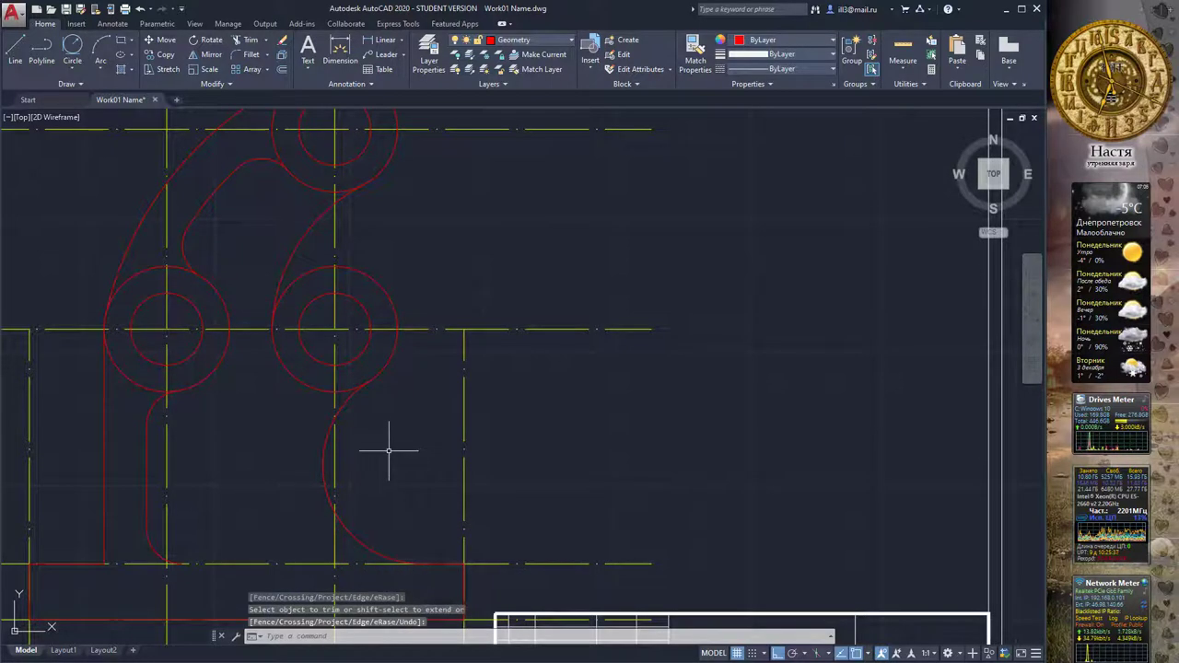
# Draw a radius 13 circle tangent to the base's top line and left edge at the upper-left corner
pyautogui.scroll(-5, 389, 451)
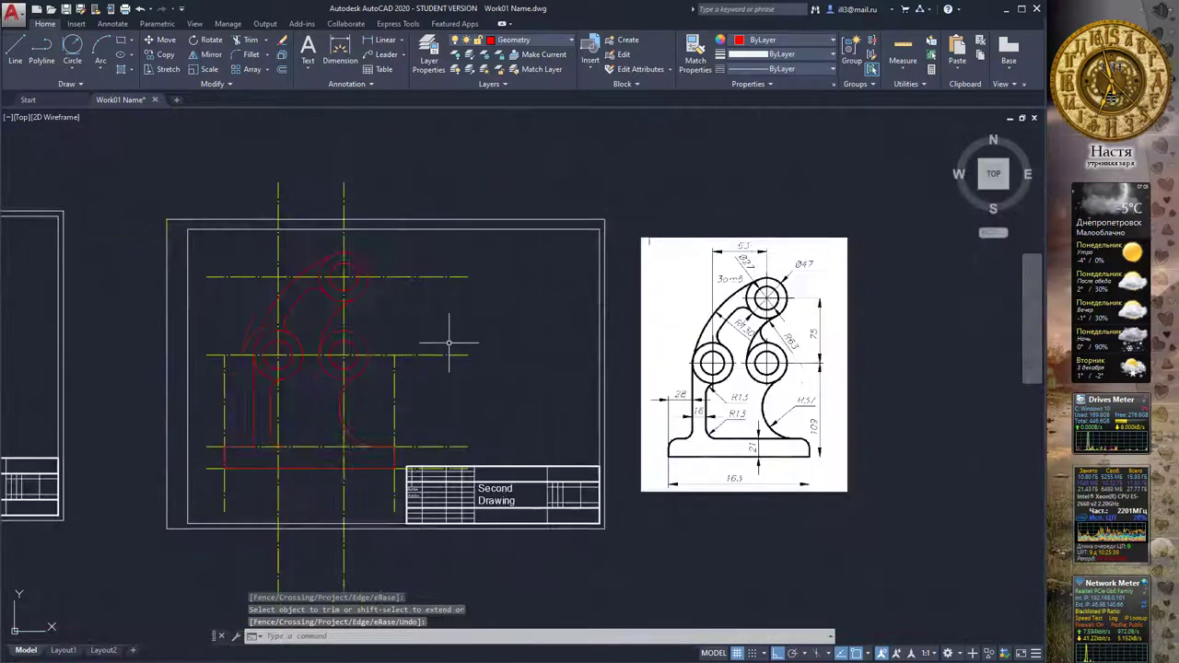
pyautogui.moveTo(452, 333)
pyautogui.mouseDown(button='middle')
pyautogui.moveTo(471, 338)
pyautogui.moveTo(477, 315)
pyautogui.moveTo(439, 325)
pyautogui.mouseUp(button='middle')
pyautogui.scroll(2, 452, 358)
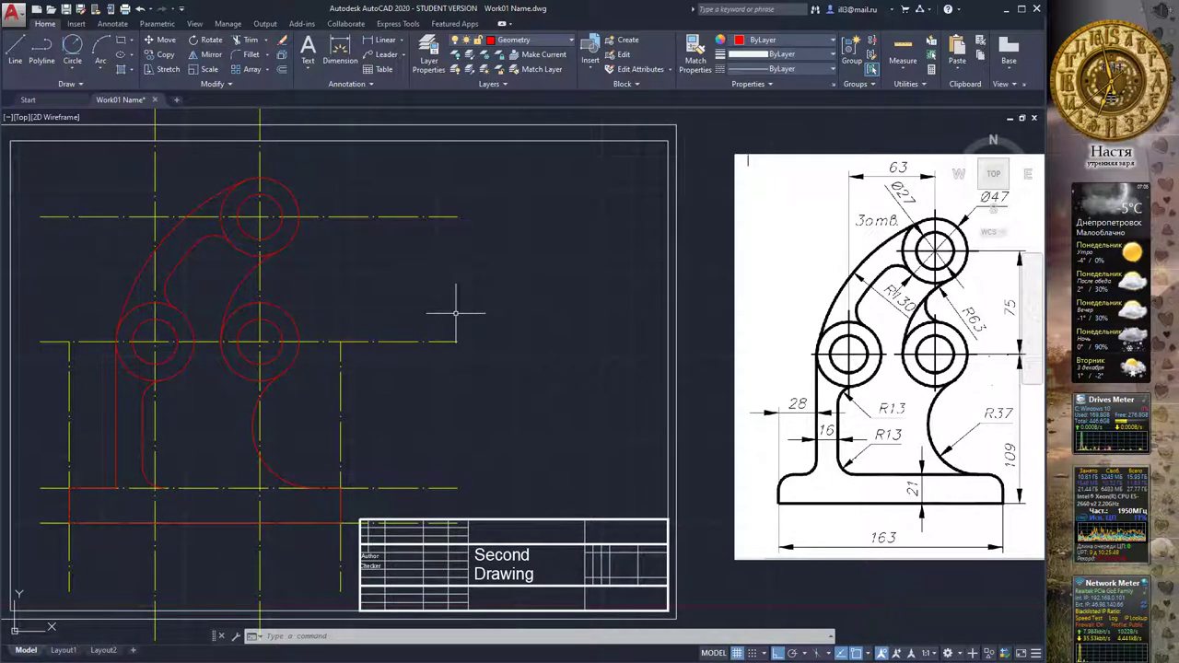
pyautogui.moveTo(398, 375); pyautogui.dragTo(411, 366, button='middle')
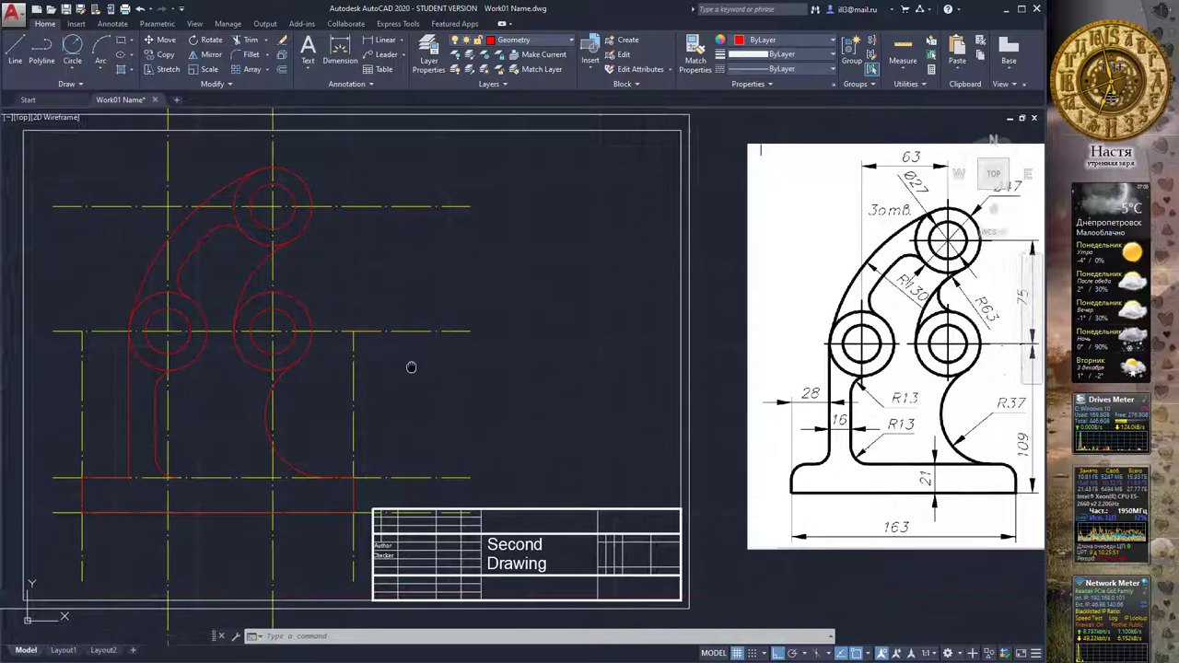
pyautogui.click(74, 51)
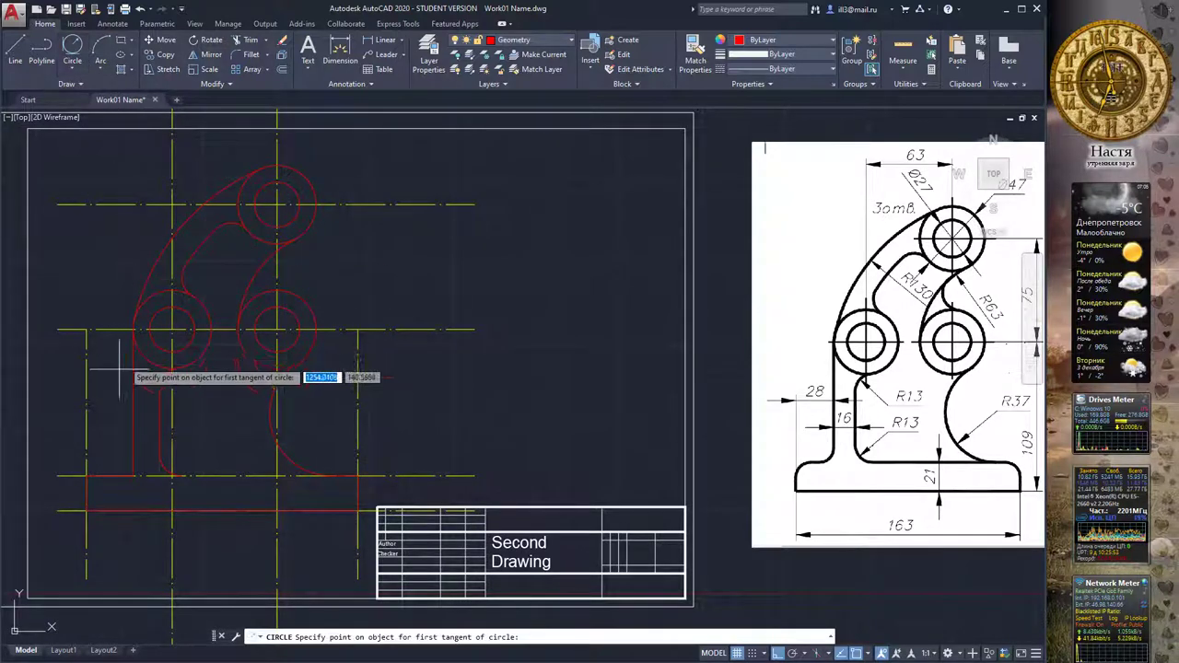
pyautogui.click(93, 480)
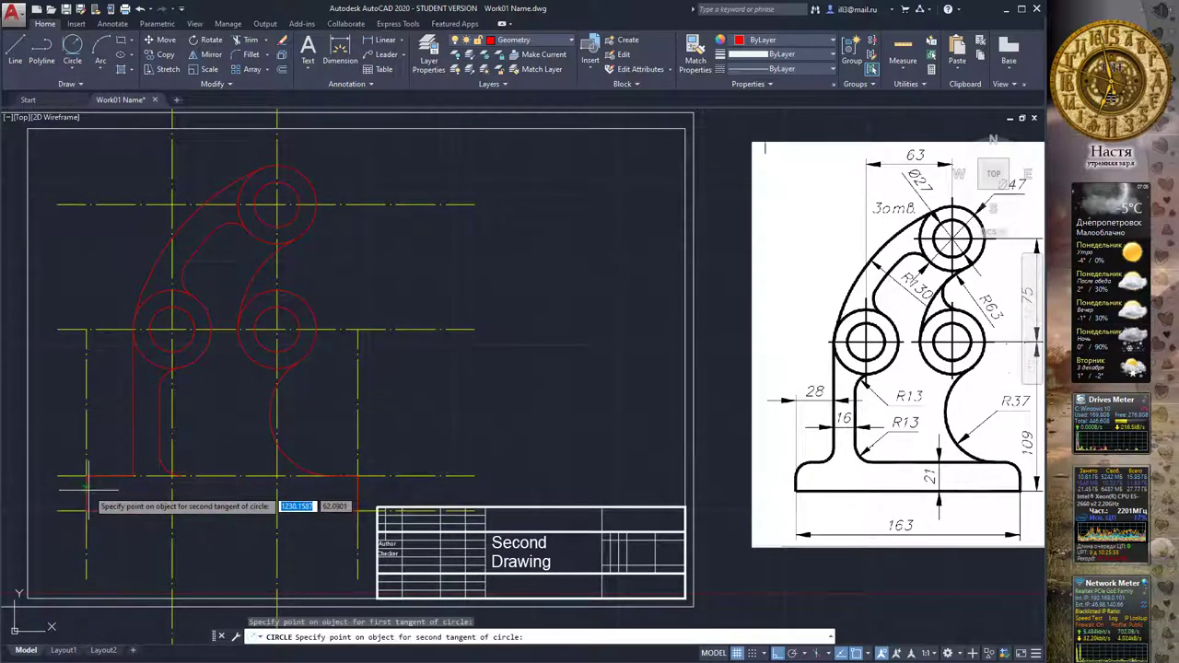
pyautogui.click(89, 495)
pyautogui.write('13')
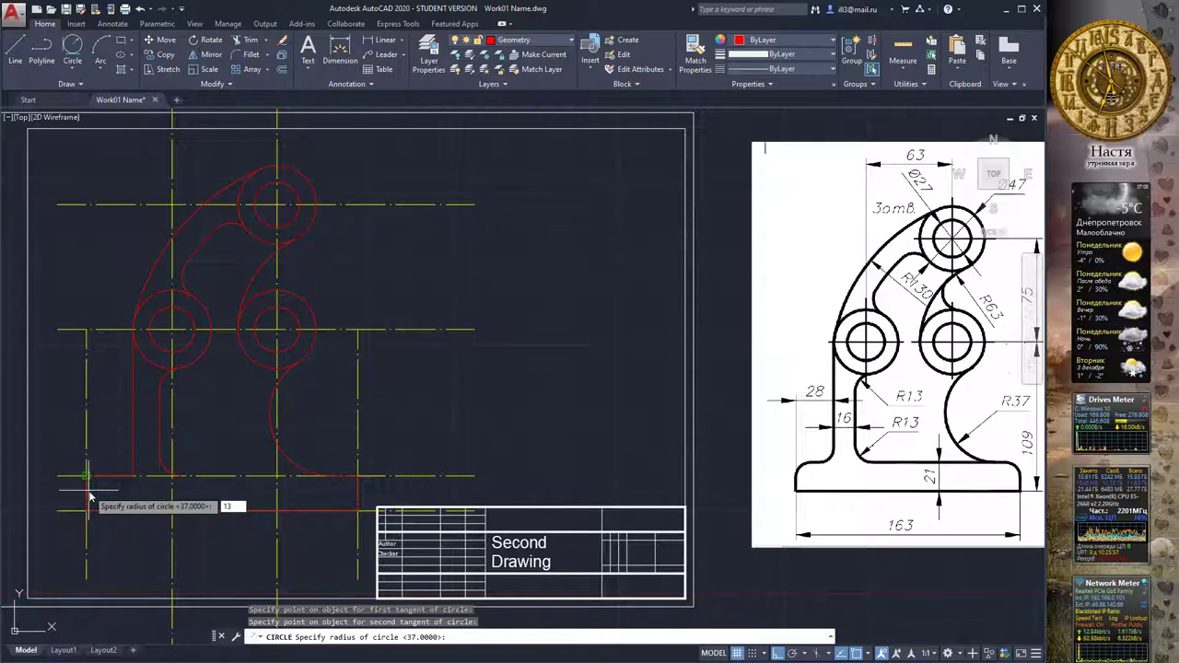
pyautogui.press('Return')
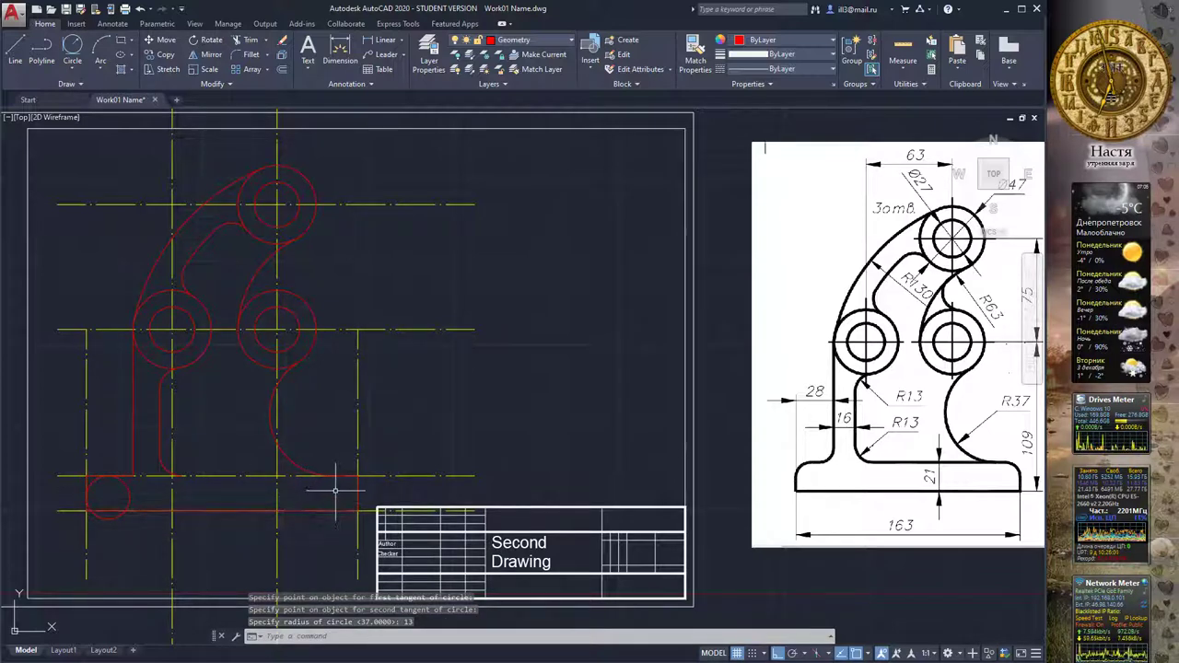
# Draw a radius 13 circle tangent to the base's top line and right edge at the upper-right corner
pyautogui.click(71, 48)
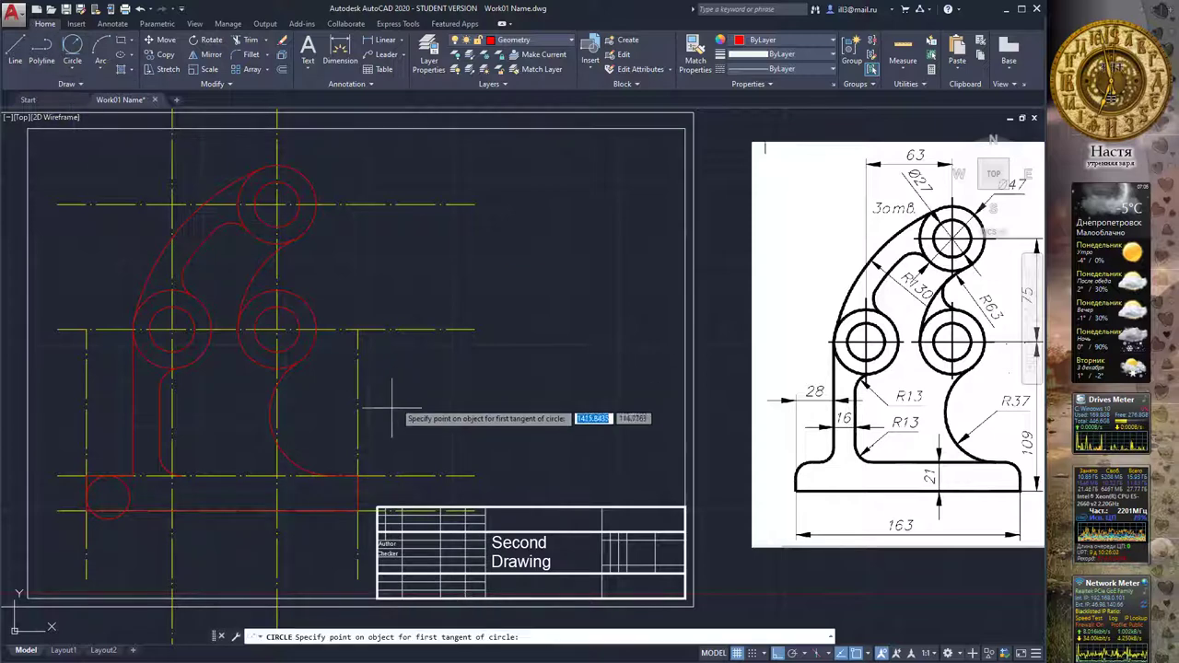
pyautogui.click(347, 477)
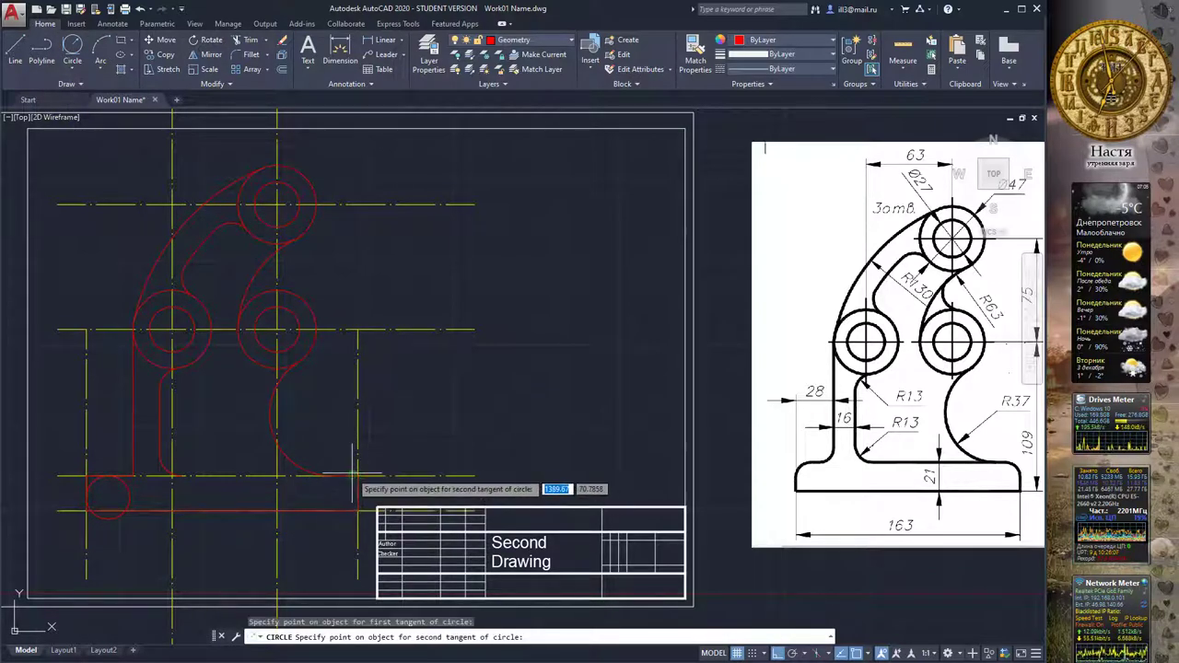
pyautogui.click(348, 479)
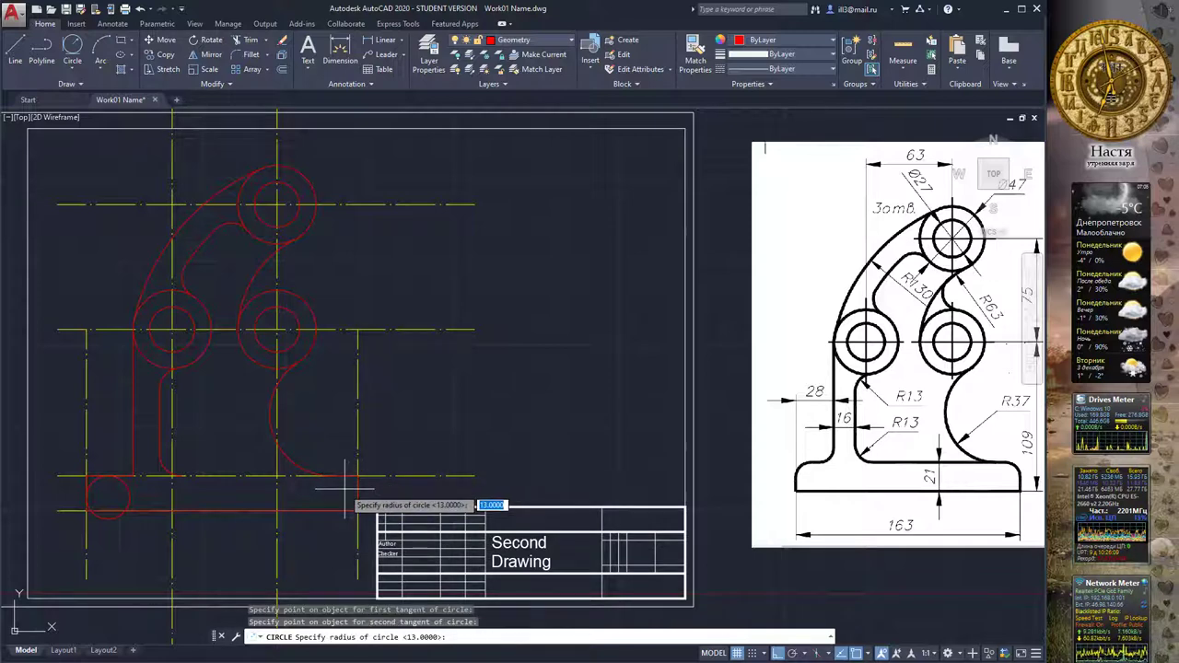
pyautogui.press('Return')
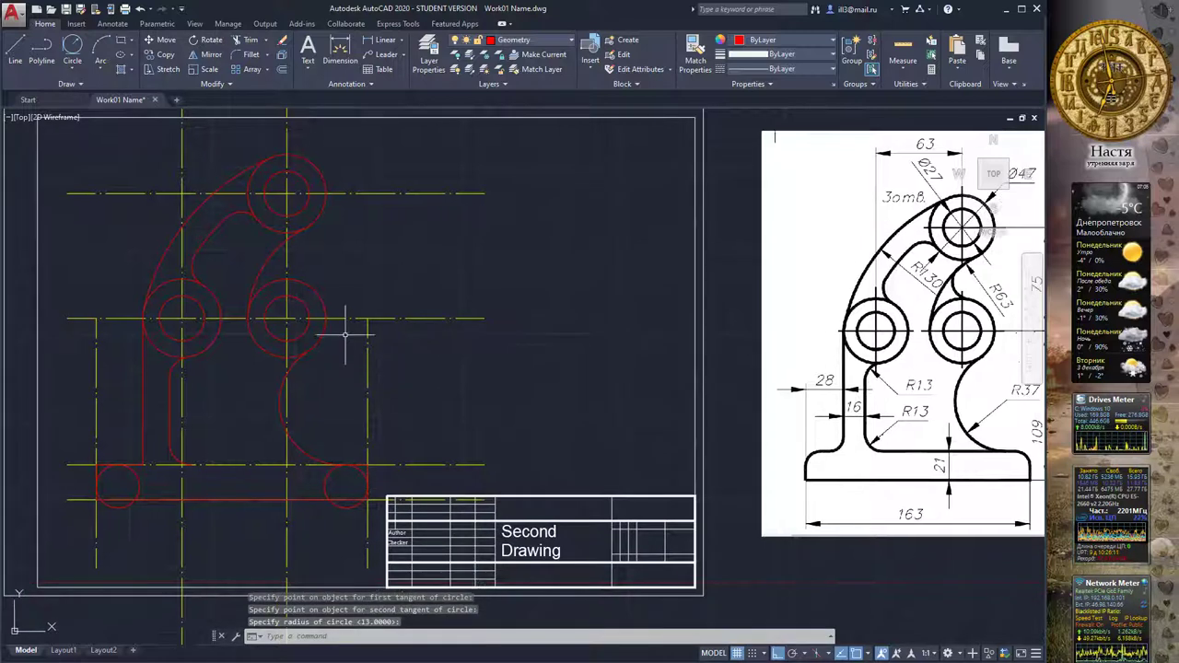
# Trim the base's top line and side edges outside the two radius 13 corner circles to remove both sharp upper corners
pyautogui.click(243, 40)
pyautogui.scroll(3, 161, 501)
pyautogui.scroll(3, 160, 500)
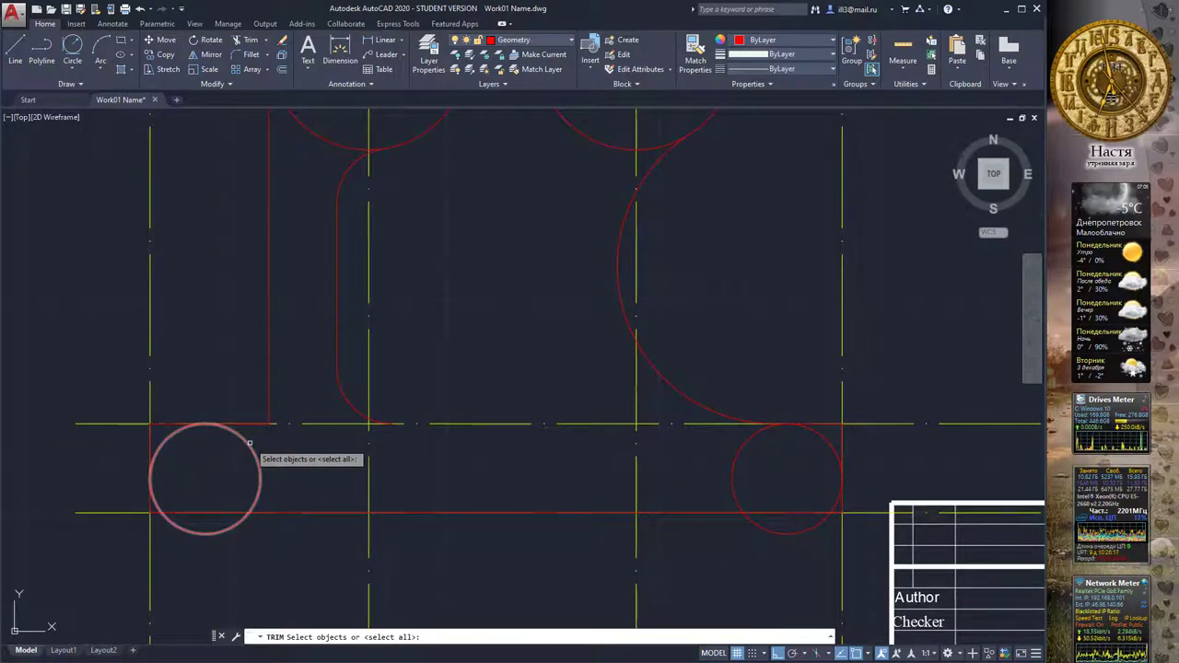
pyautogui.click(249, 443)
pyautogui.click(737, 465)
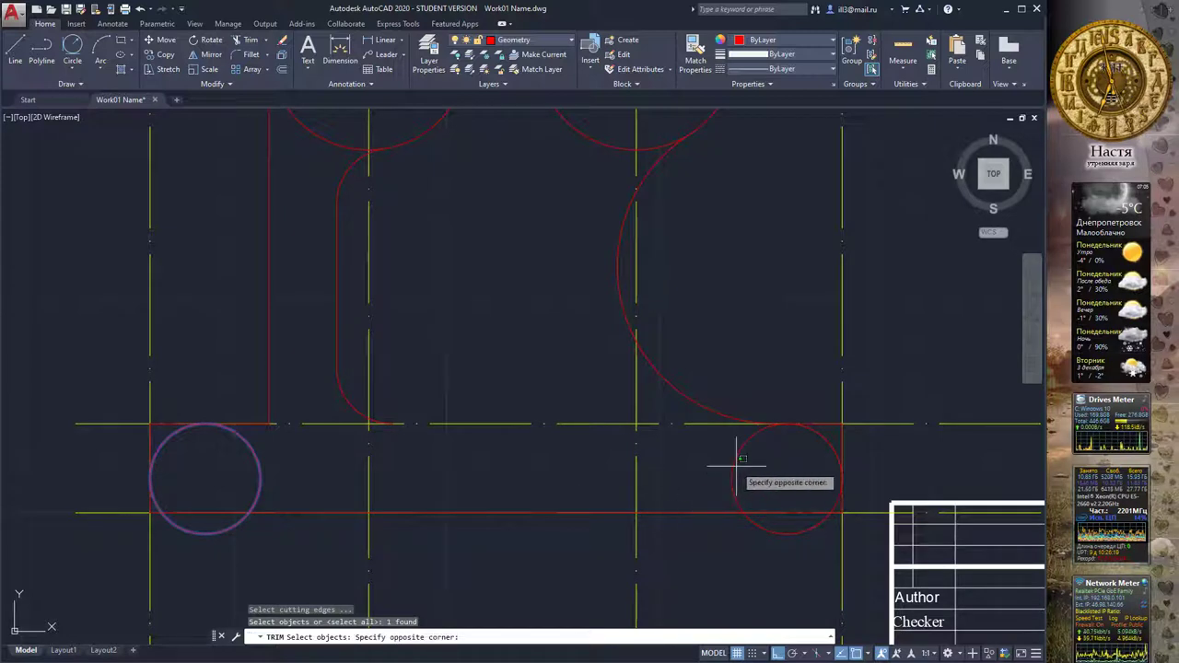
pyautogui.click(733, 463)
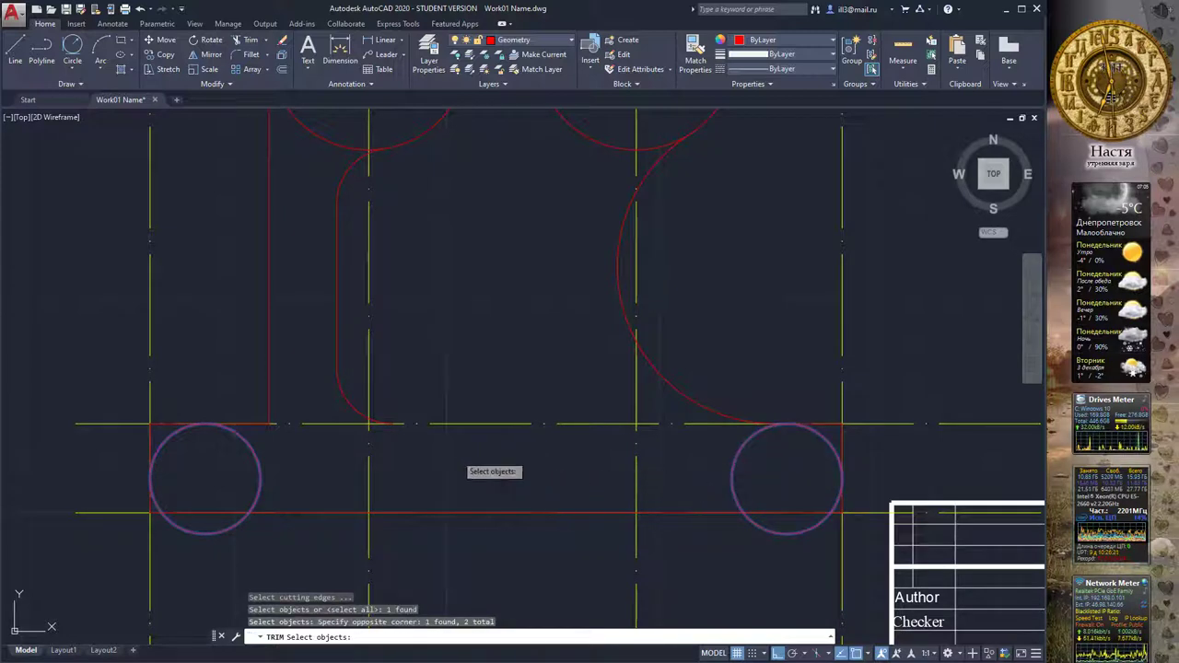
pyautogui.press('Return')
pyautogui.click(161, 423)
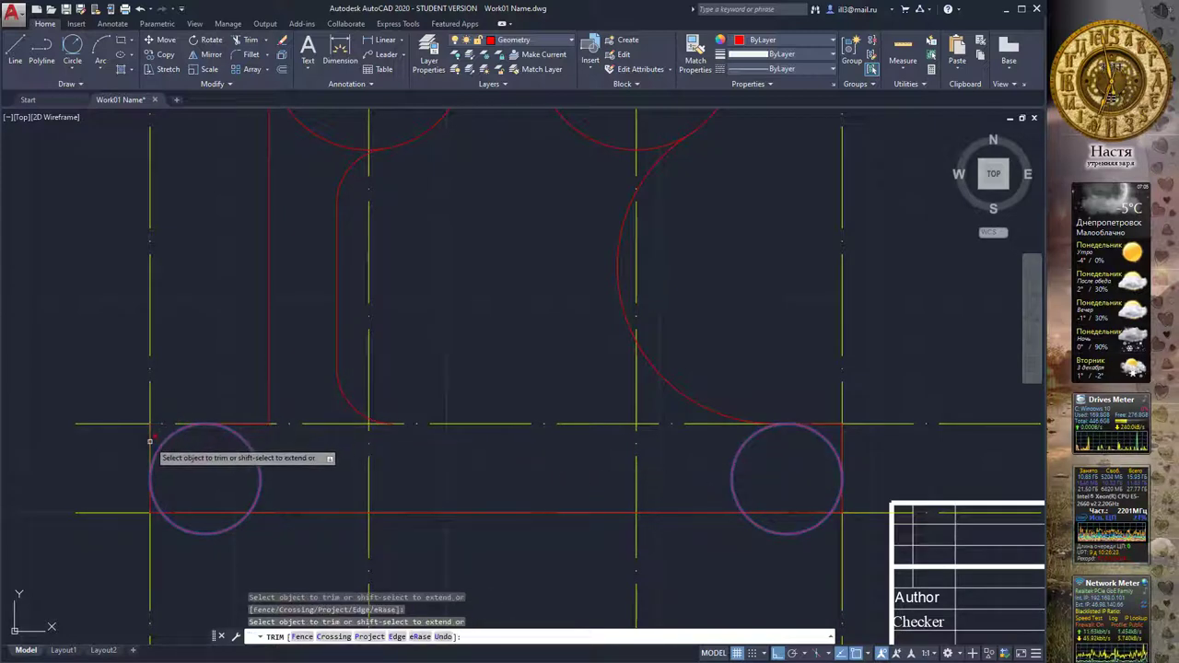
pyautogui.click(318, 424)
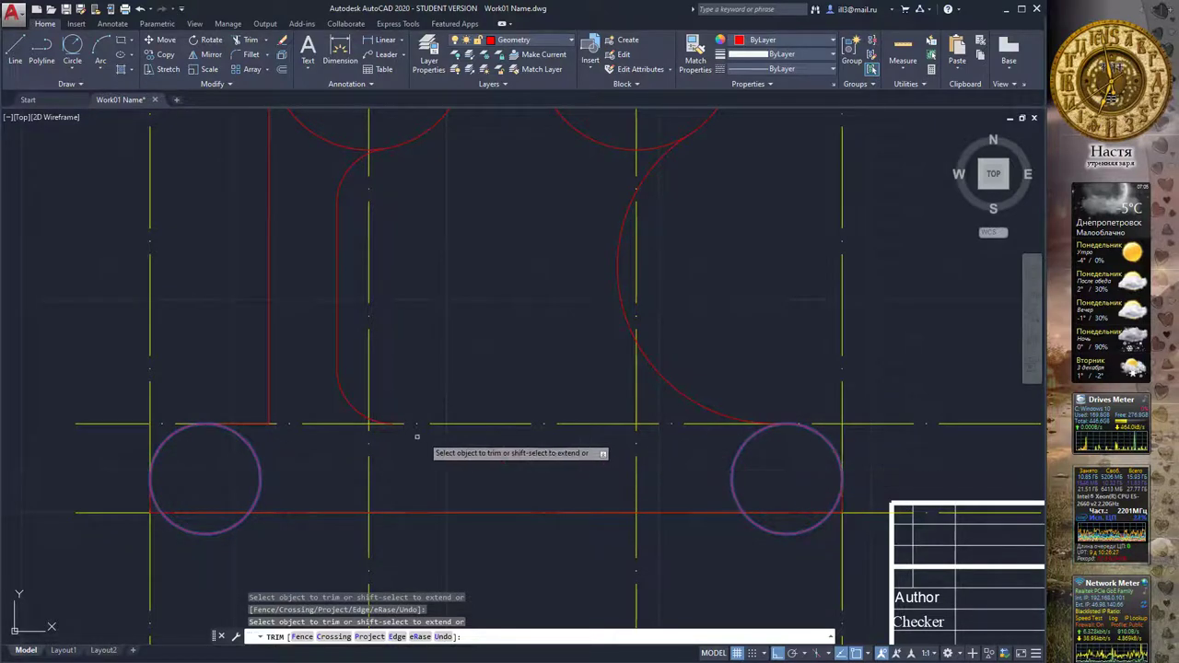
pyautogui.press('Escape')
# Trim the base's left corner circle against the top line and left edge, keeping only the rounded upper-left corner arc
pyautogui.press('Return')
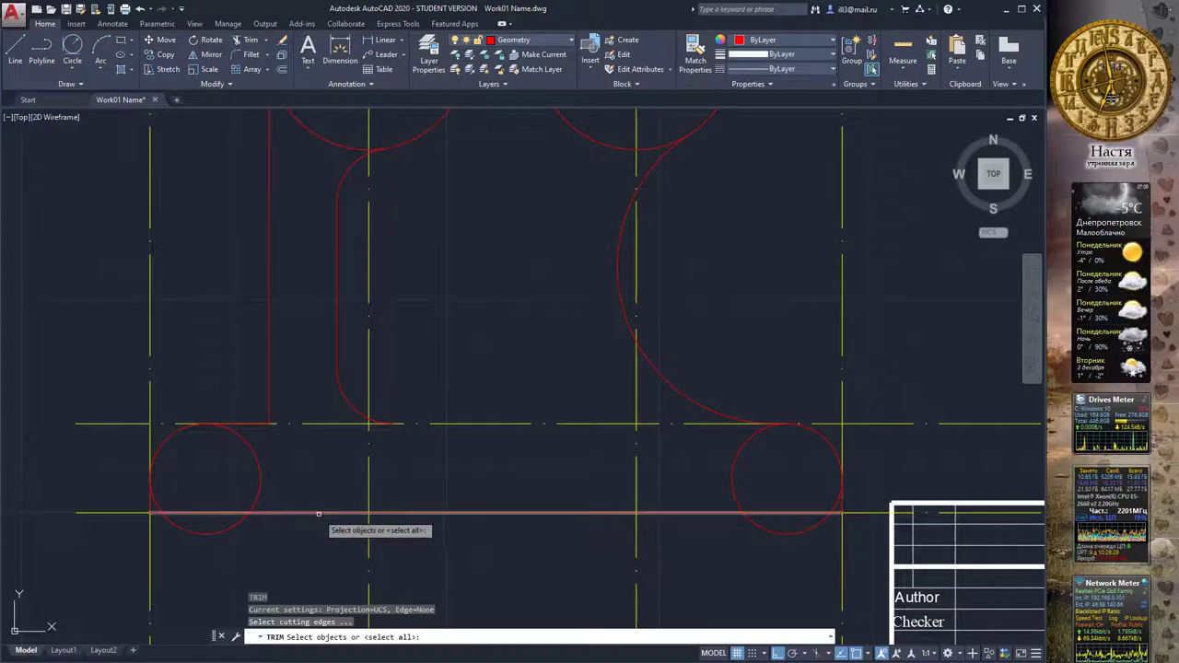
pyautogui.click(255, 424)
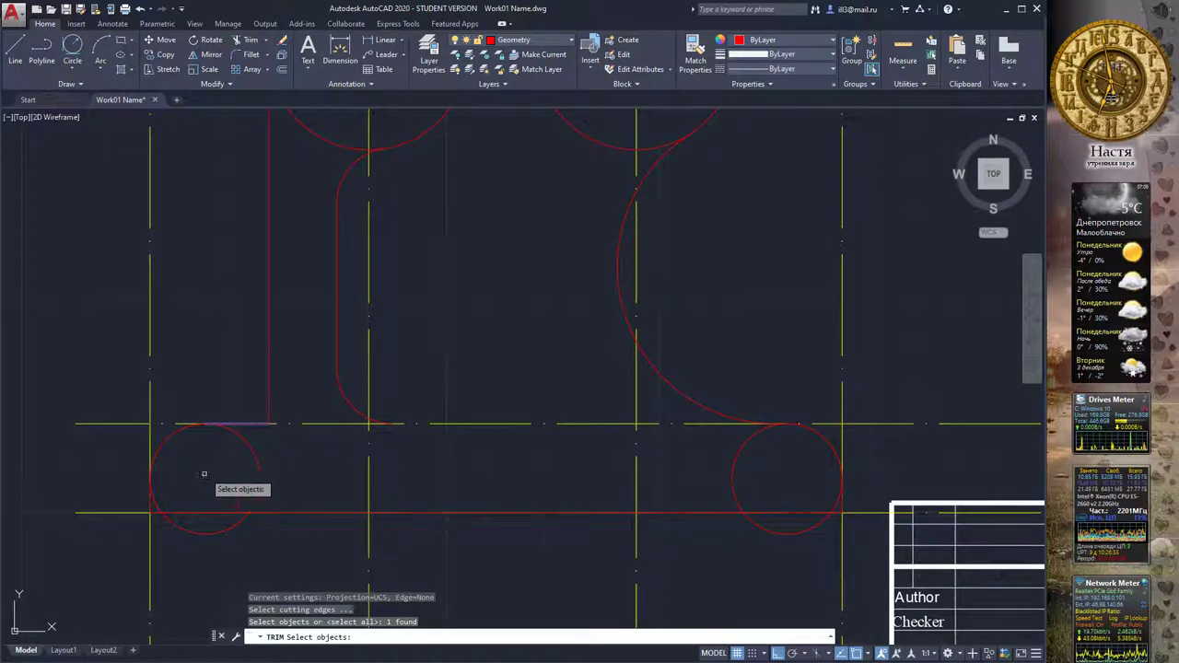
pyautogui.click(149, 508)
pyautogui.moveTo(619, 455); pyautogui.dragTo(534, 455, button='middle')
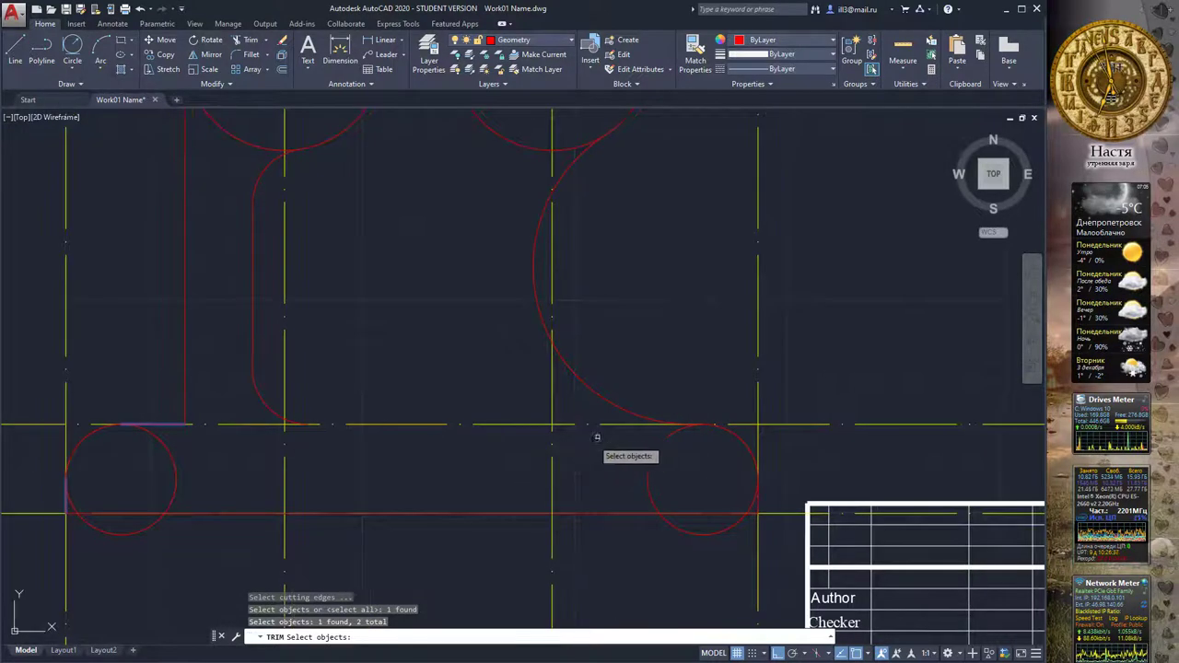
pyautogui.click(640, 414)
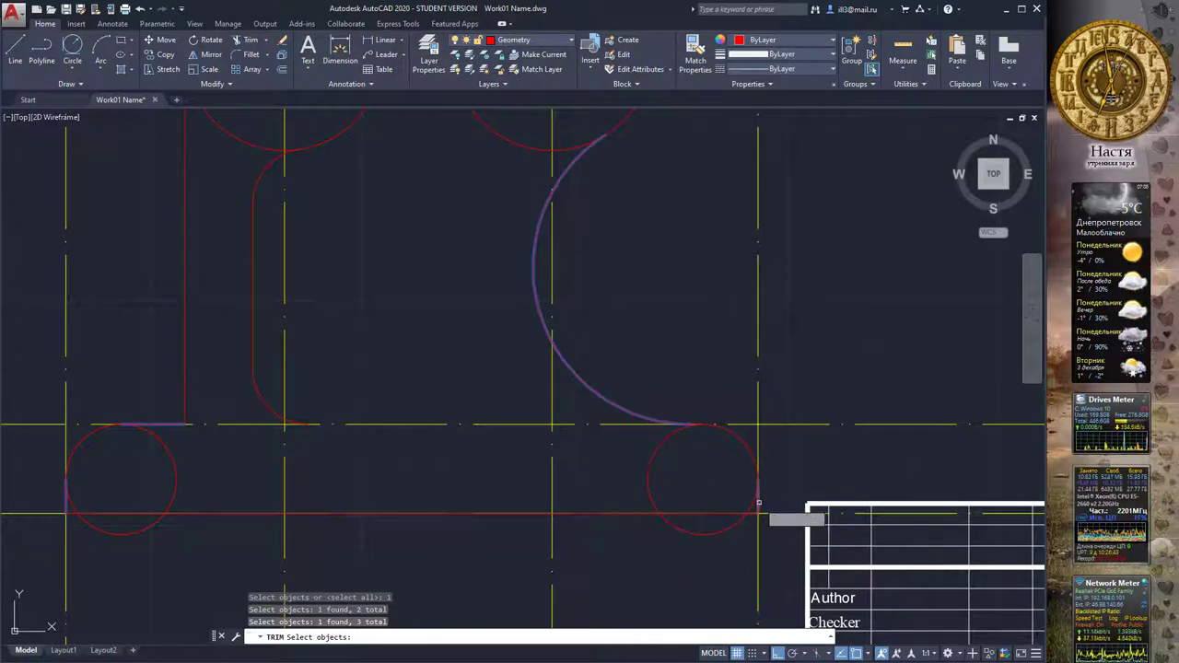
pyautogui.press('Return')
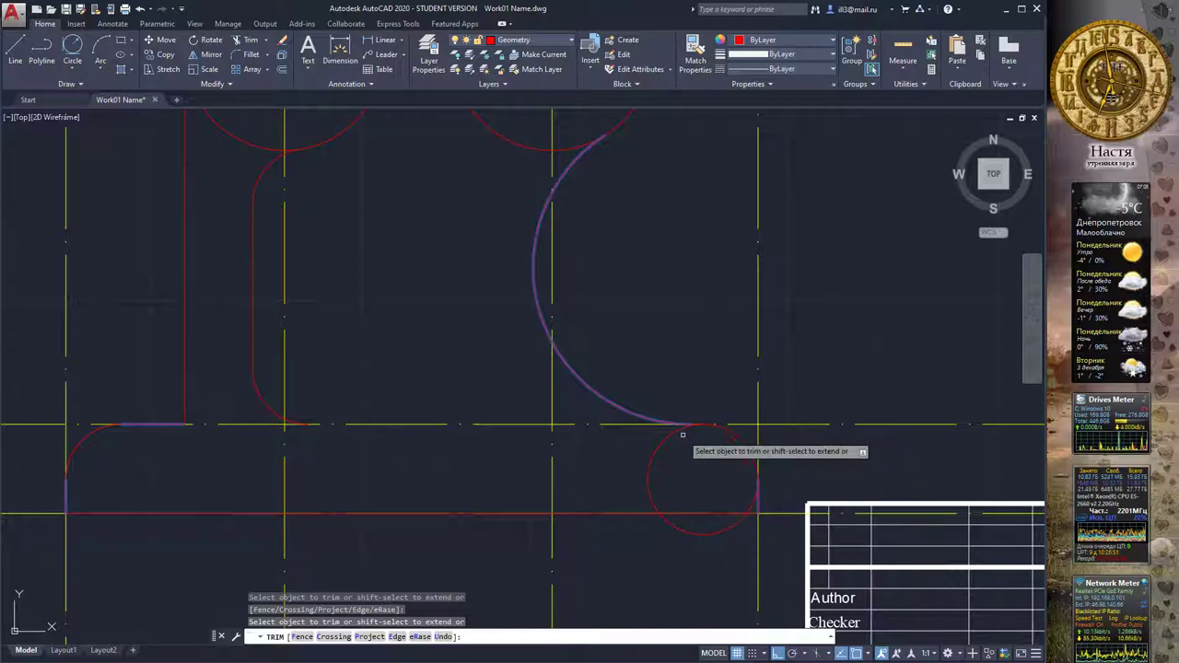
pyautogui.scroll(5, 693, 419)
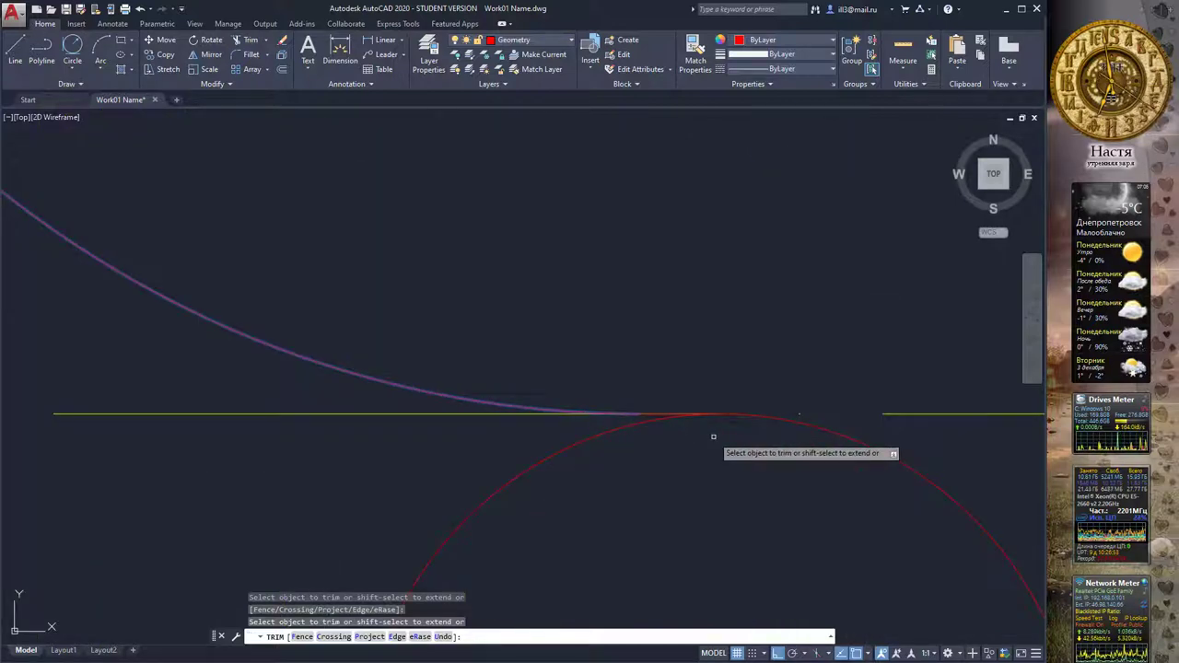
pyautogui.scroll(-2, 713, 437)
pyautogui.press('Escape')
# Trim the base's right corner circle against the short top line segment and right edge, keeping only the upper-right corner arc
pyautogui.press('Return')
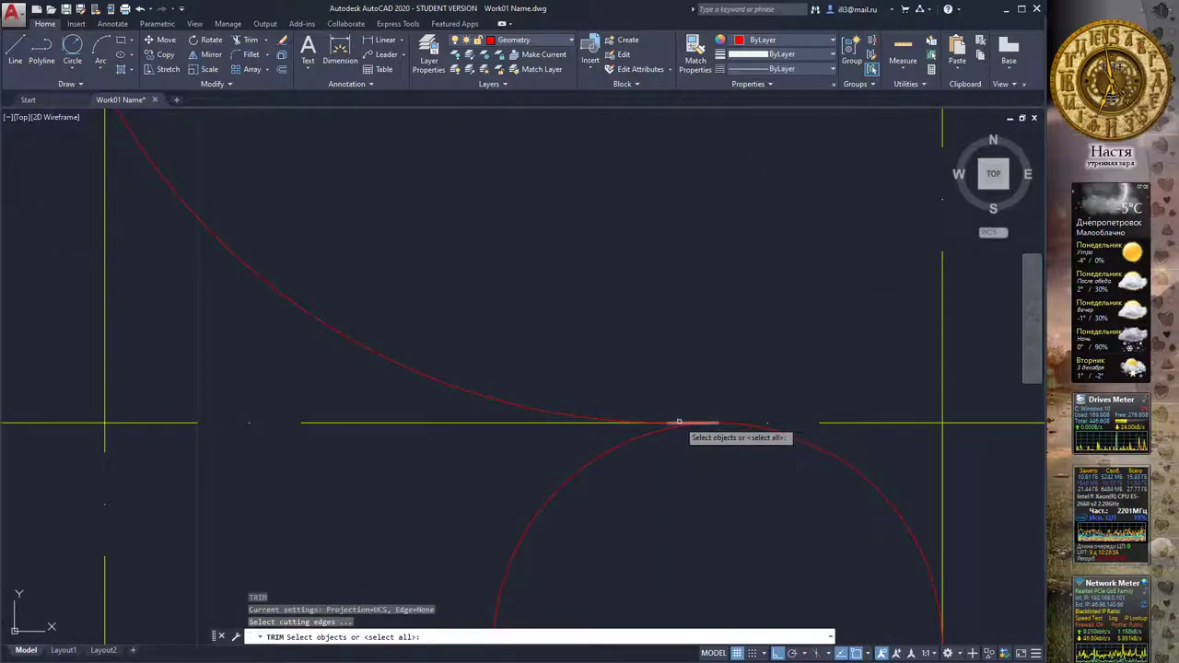
pyautogui.scroll(-5, 709, 433)
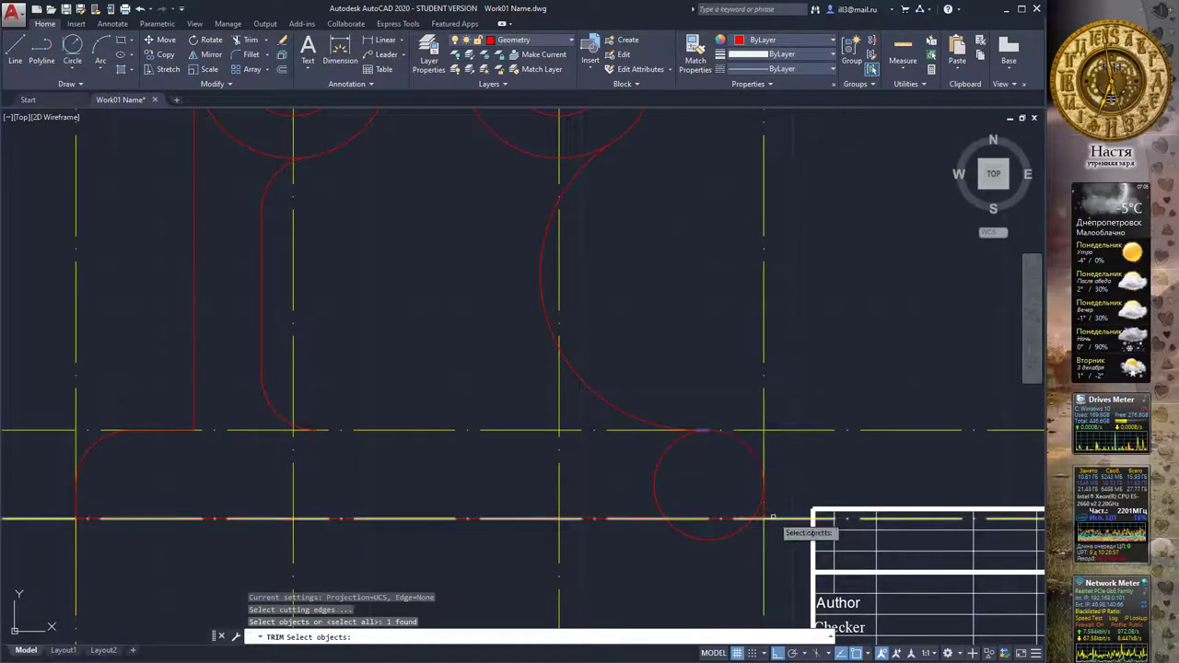
pyautogui.click(763, 517)
pyautogui.press('Return')
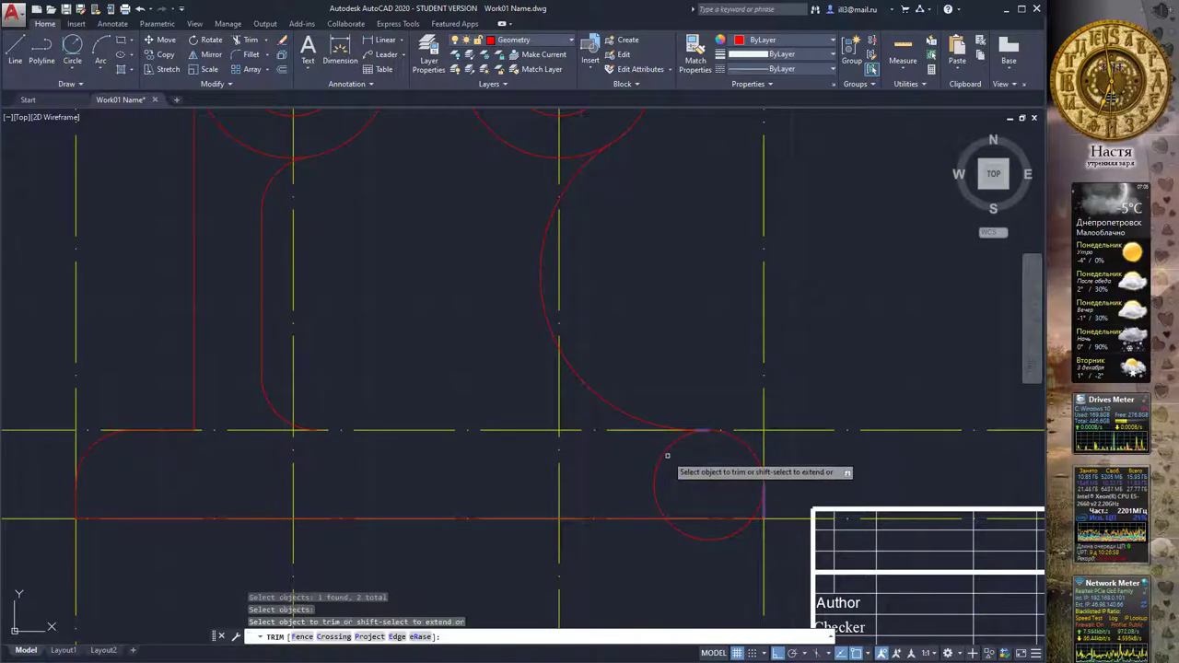
pyautogui.scroll(-3, 634, 444)
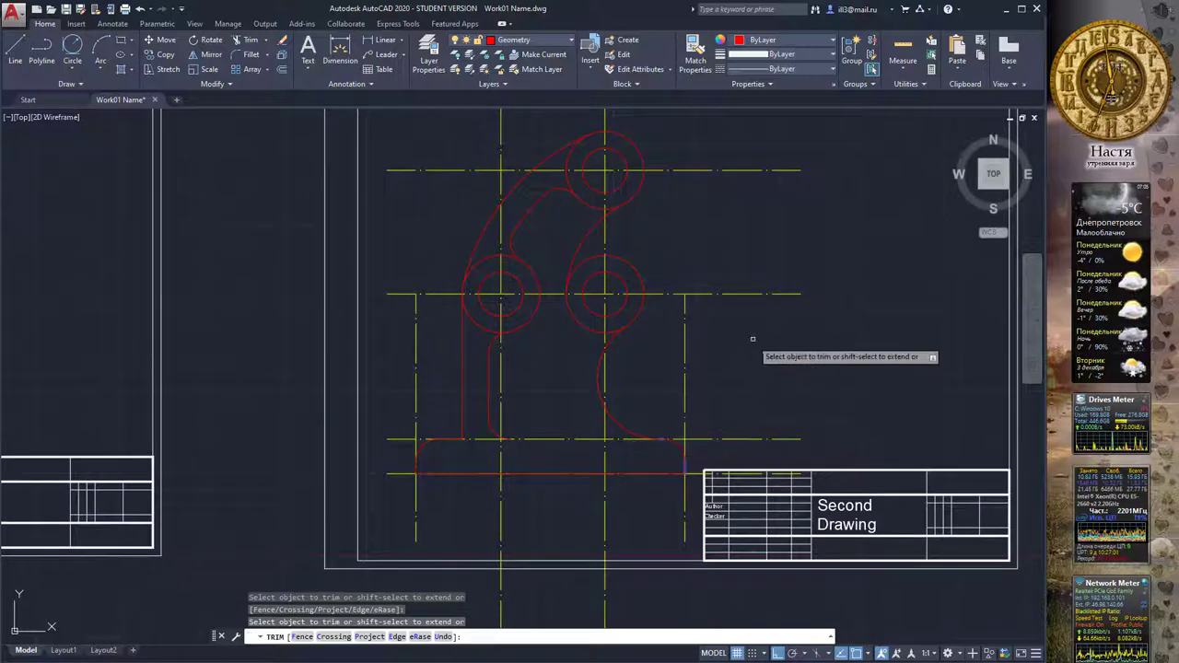
# Make the Dimention layer current
pyautogui.scroll(-2, 594, 411)
pyautogui.moveTo(575, 393)
pyautogui.mouseDown(button='middle')
pyautogui.moveTo(589, 366)
pyautogui.moveTo(540, 339)
pyautogui.moveTo(588, 321)
pyautogui.moveTo(559, 330)
pyautogui.mouseUp(button='middle')
pyautogui.scroll(-2, 589, 322)
pyautogui.scroll(2, 501, 329)
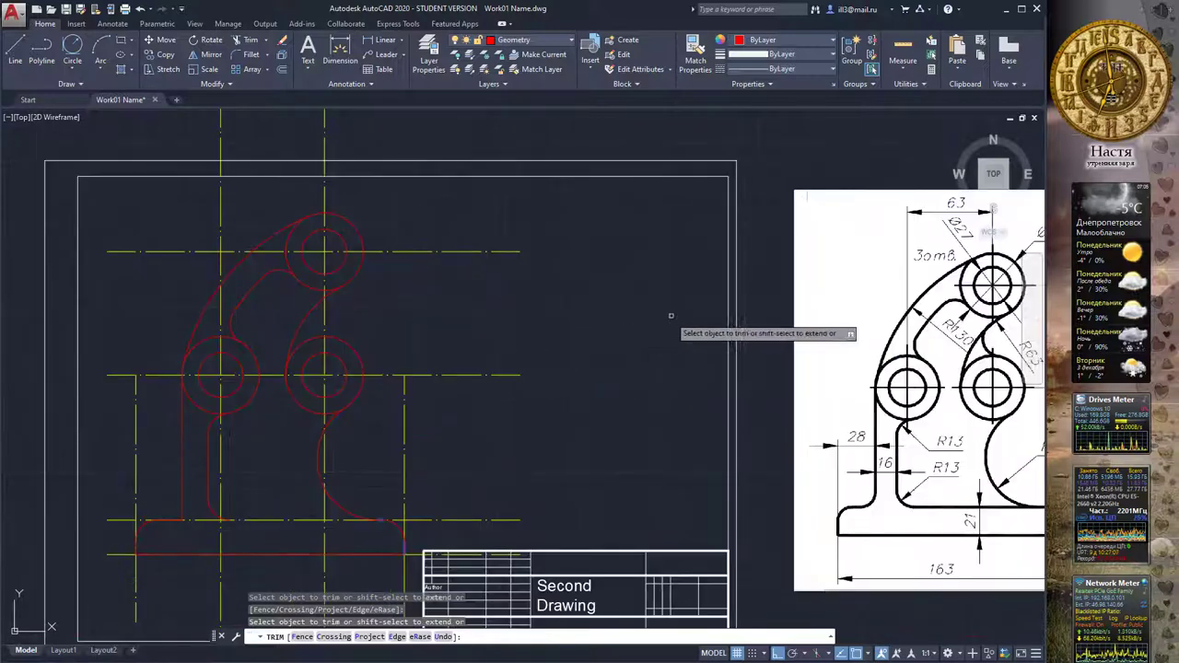
pyautogui.moveTo(671, 316); pyautogui.dragTo(618, 318, button='middle')
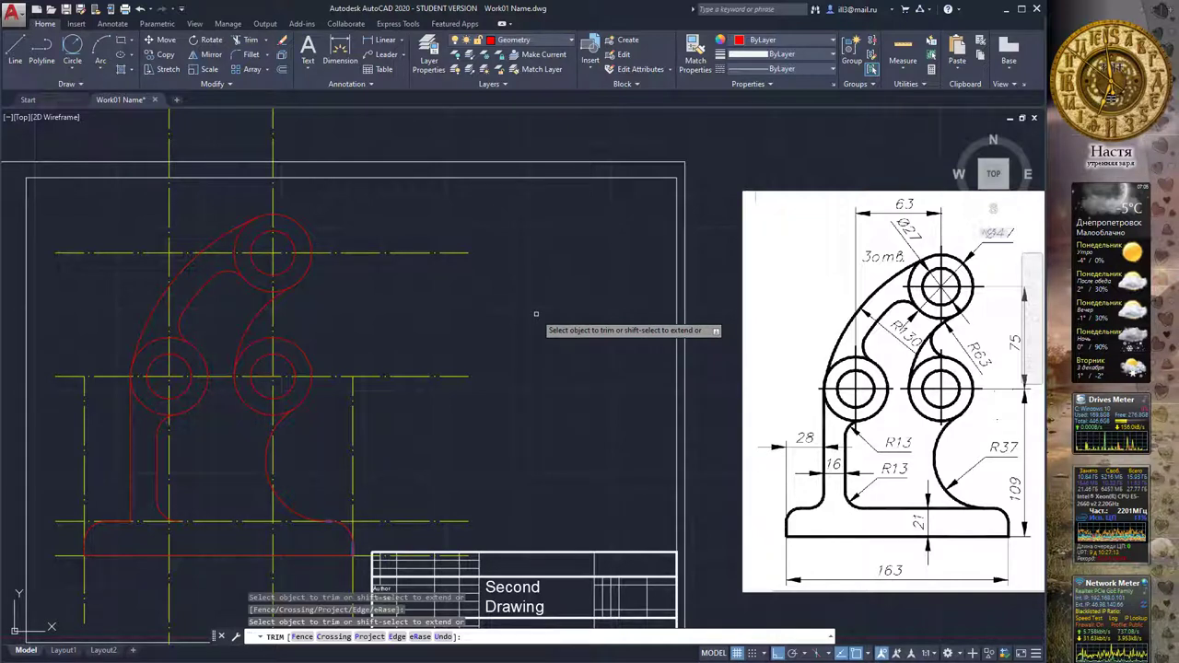
pyautogui.click(521, 43)
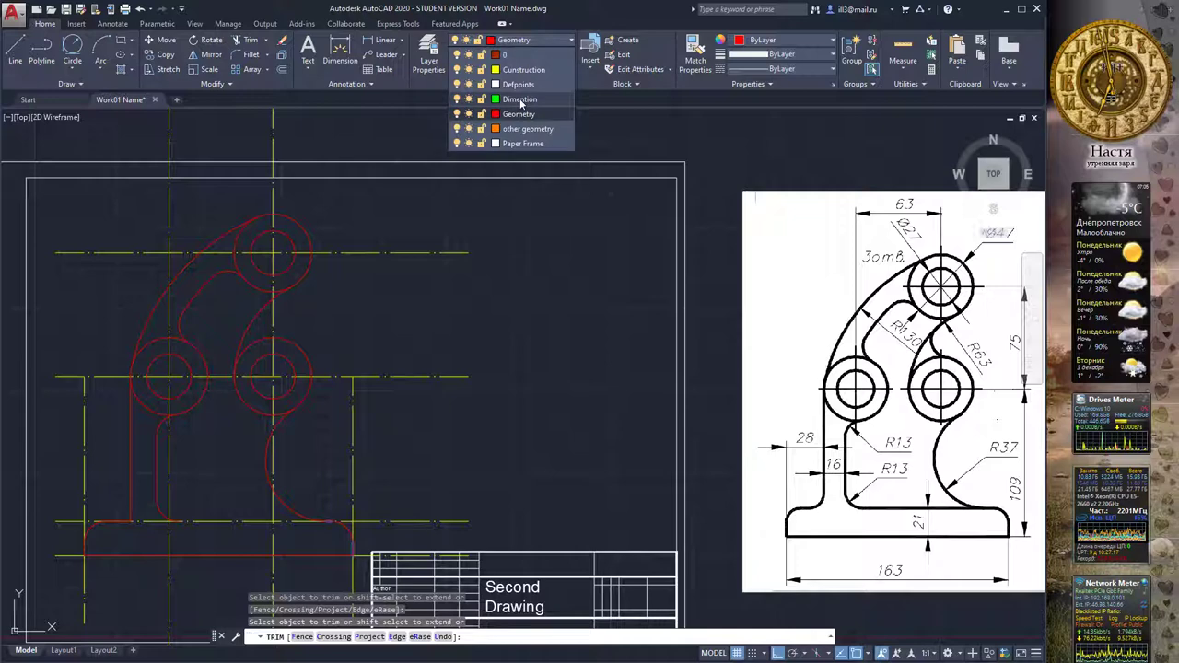
pyautogui.click(520, 99)
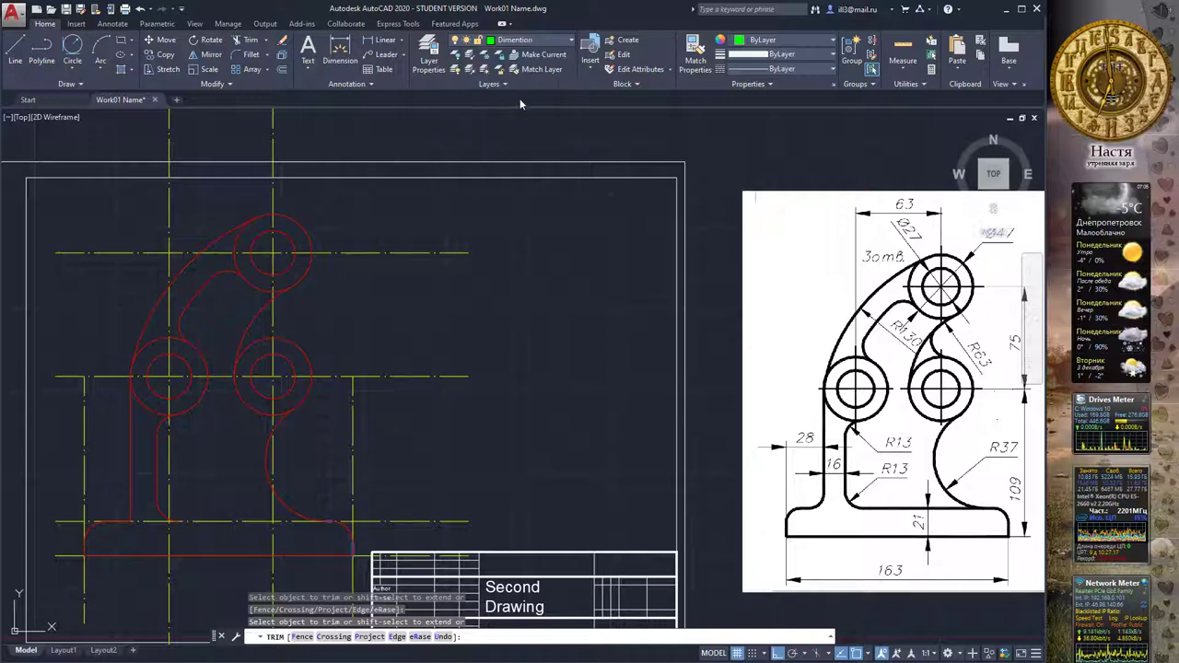
# Add a diameter dimension to the upper boss's outer circle, placing its text just outside the circle at the upper right
pyautogui.click(338, 53)
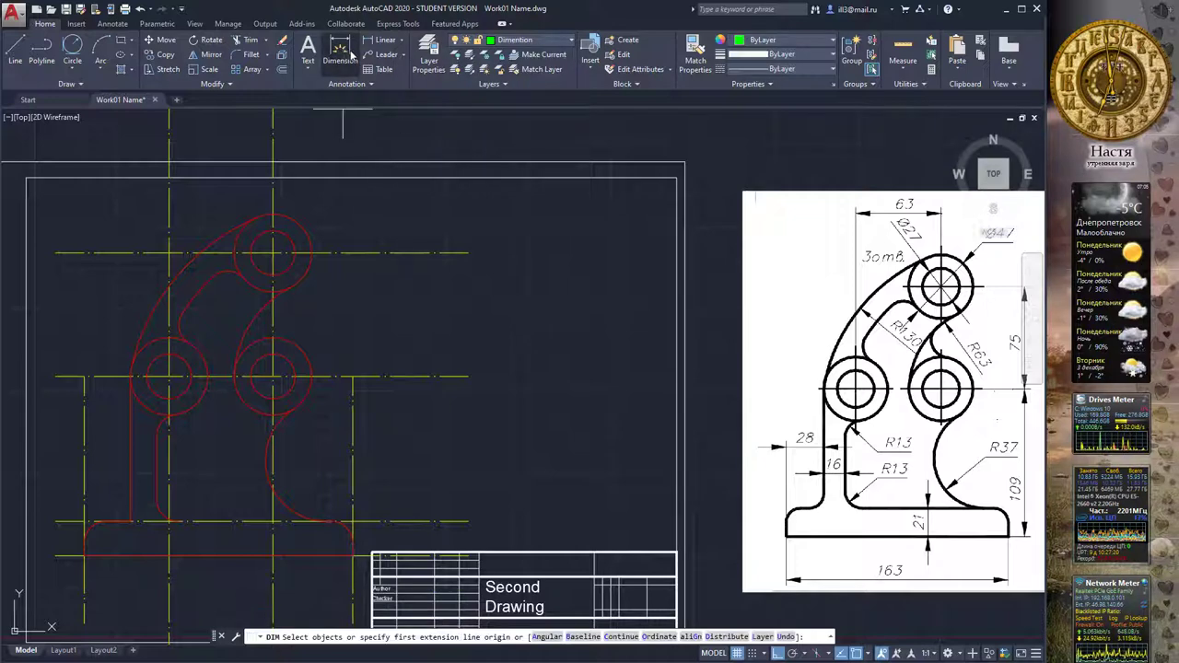
pyautogui.click(308, 236)
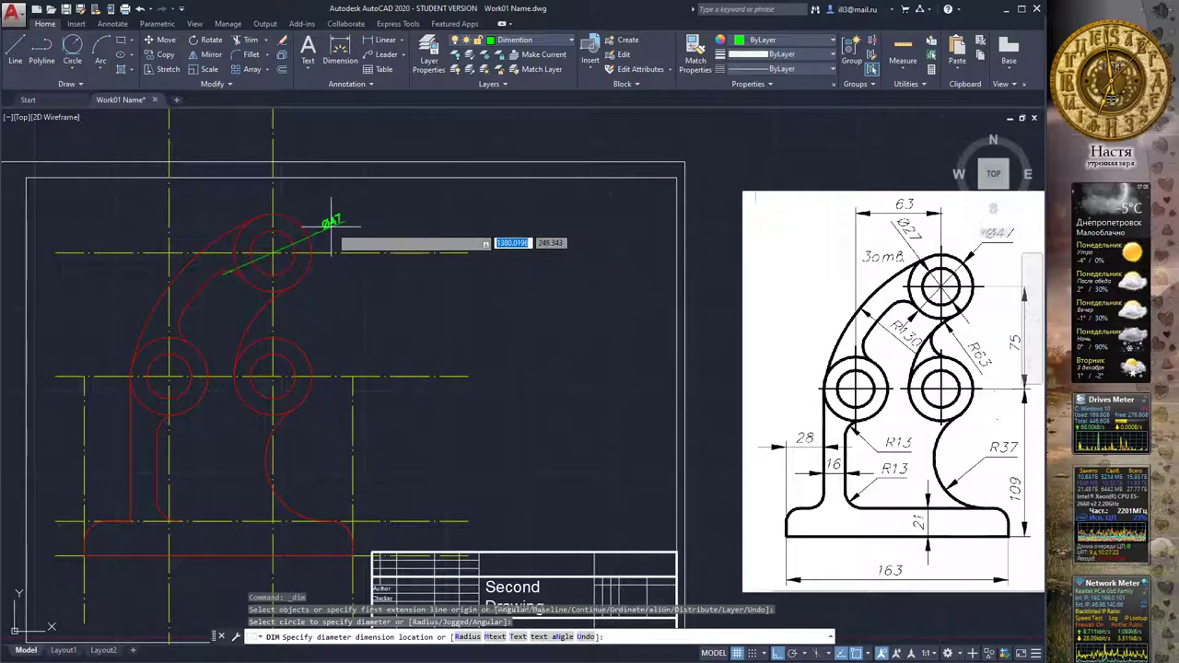
pyautogui.click(300, 241)
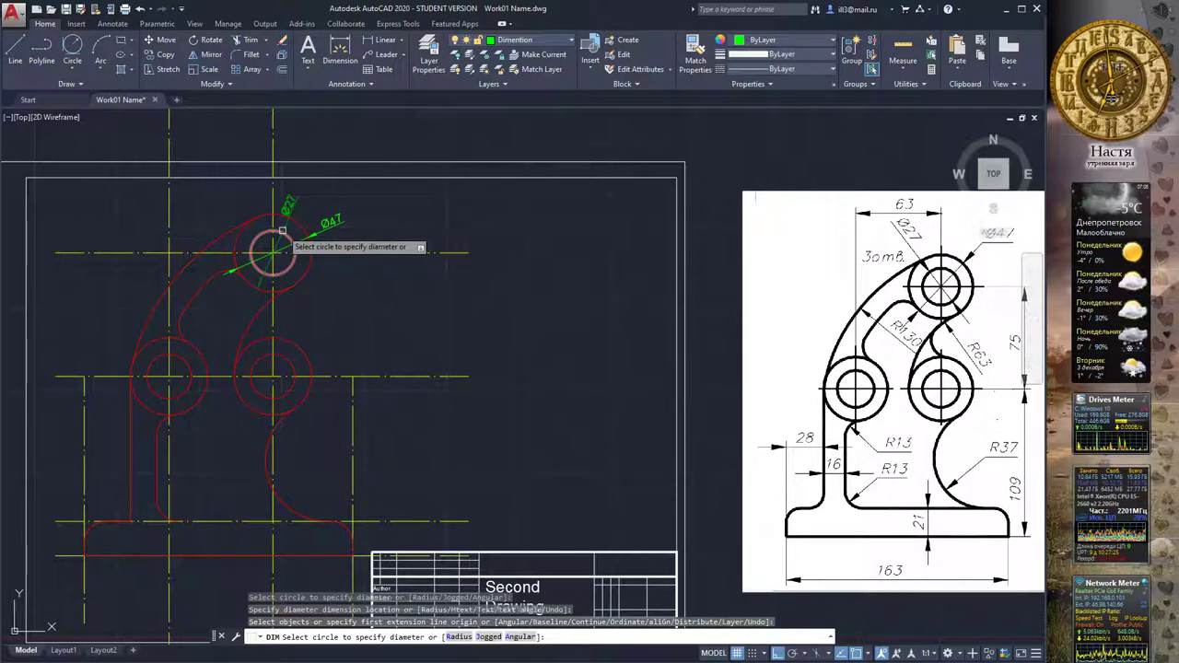
# Add a diameter dimension to the upper boss's inner circle and a horizontal dimension between the two lower boss centres, placed above the sheet frame
pyautogui.click(284, 233)
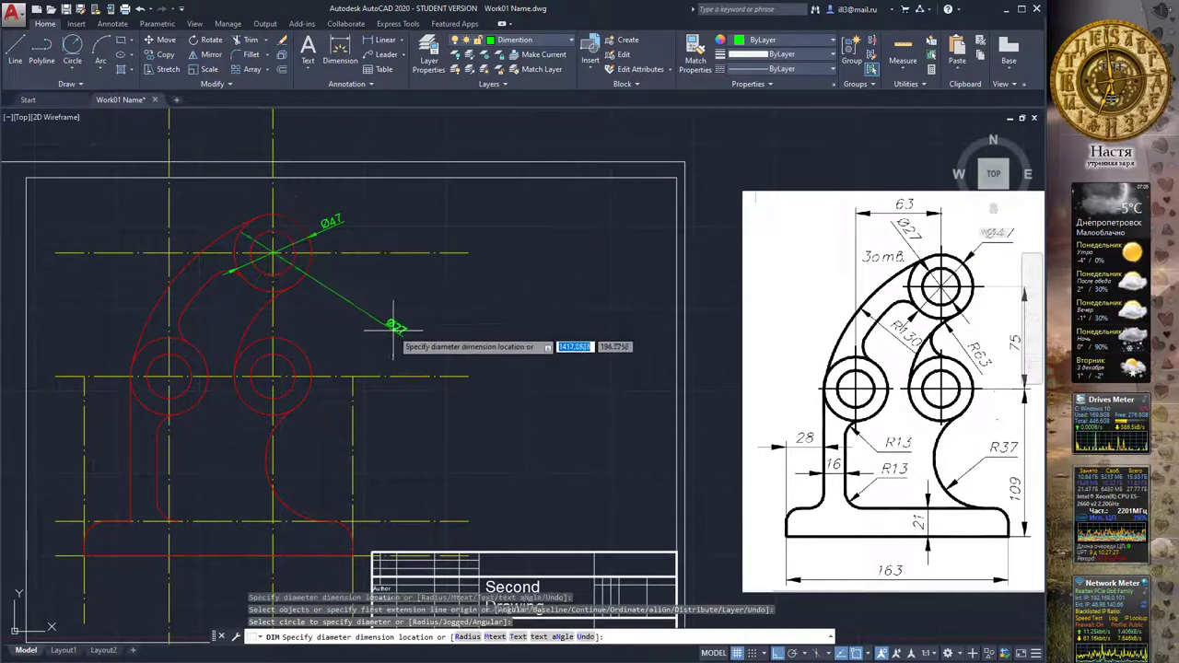
pyautogui.click(305, 206)
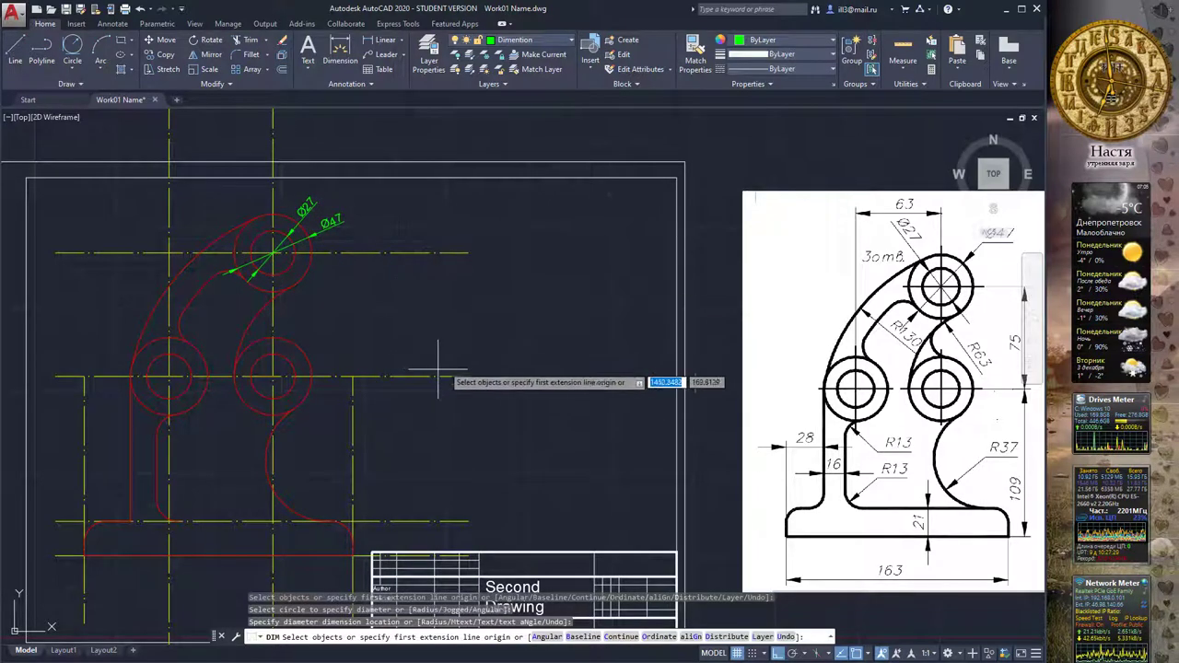
pyautogui.moveTo(431, 289)
pyautogui.mouseDown(button='middle')
pyautogui.moveTo(507, 330)
pyautogui.moveTo(429, 326)
pyautogui.mouseUp(button='middle')
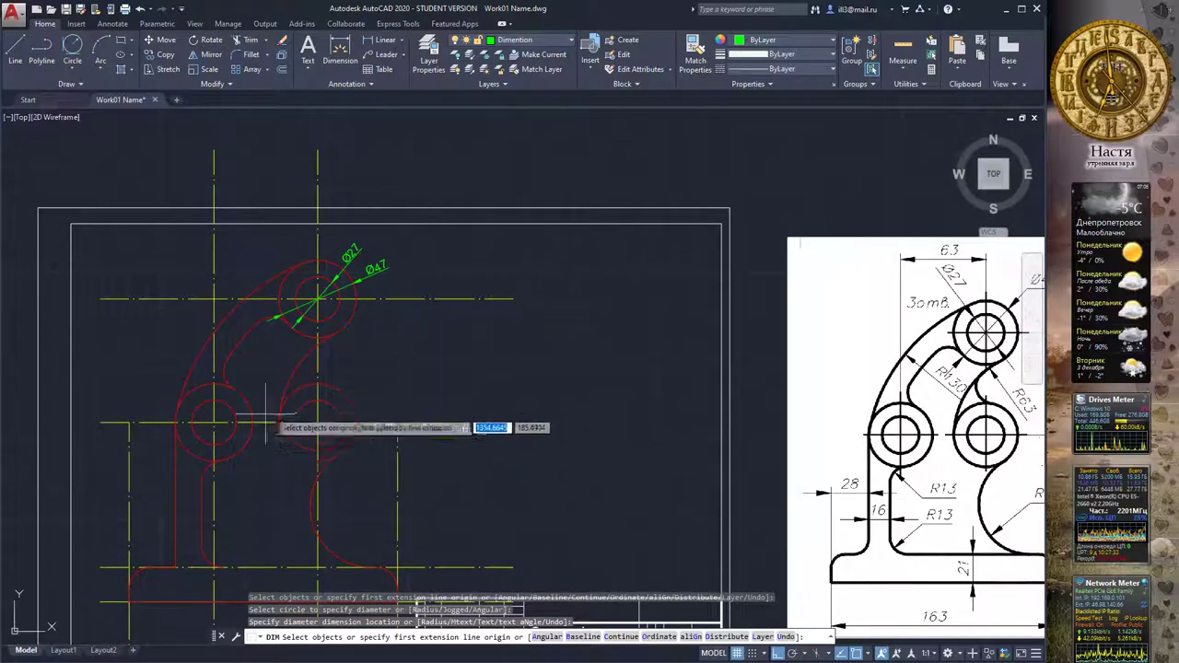
pyautogui.click(214, 424)
pyautogui.click(318, 424)
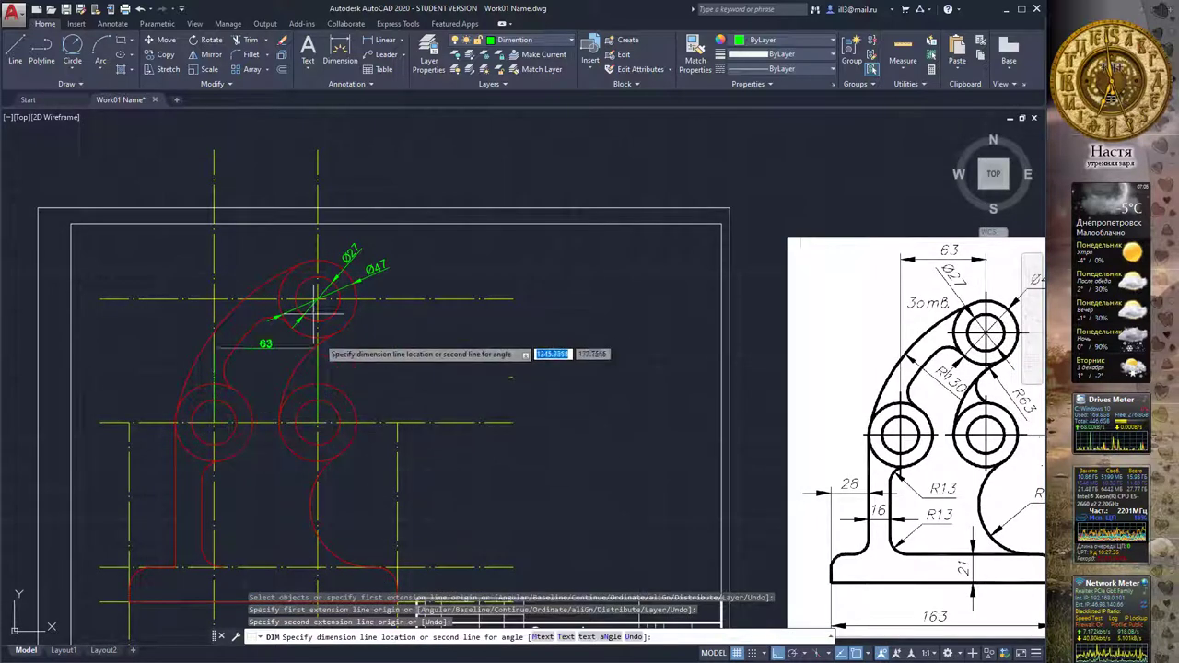
pyautogui.click(277, 175)
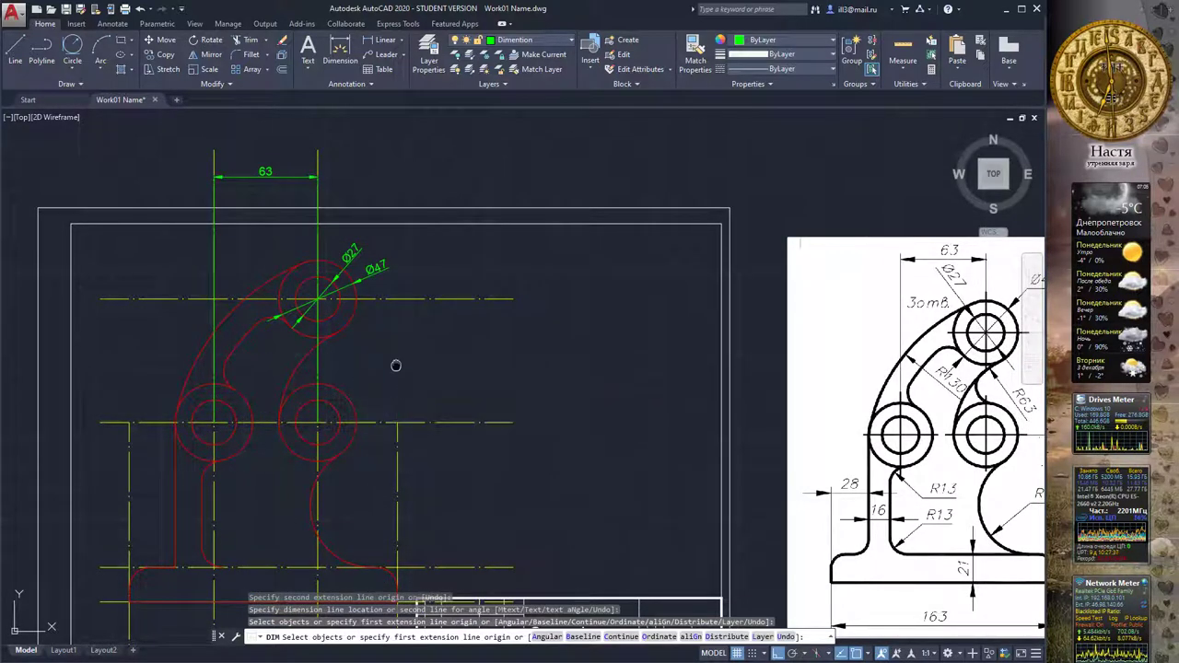
# Add a horizontal dimension for the full width of the base, placing it just below the bottom edge
pyautogui.moveTo(394, 366); pyautogui.dragTo(405, 322, button='middle')
pyautogui.moveTo(372, 468); pyautogui.dragTo(391, 350, button='middle')
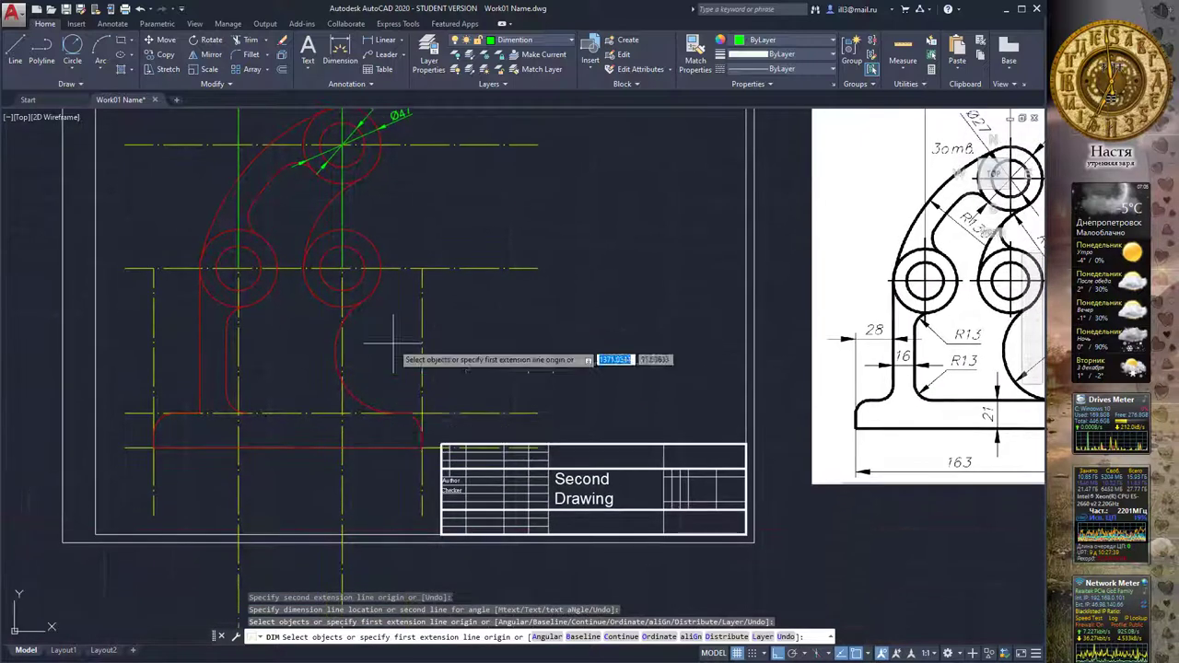
pyautogui.click(155, 450)
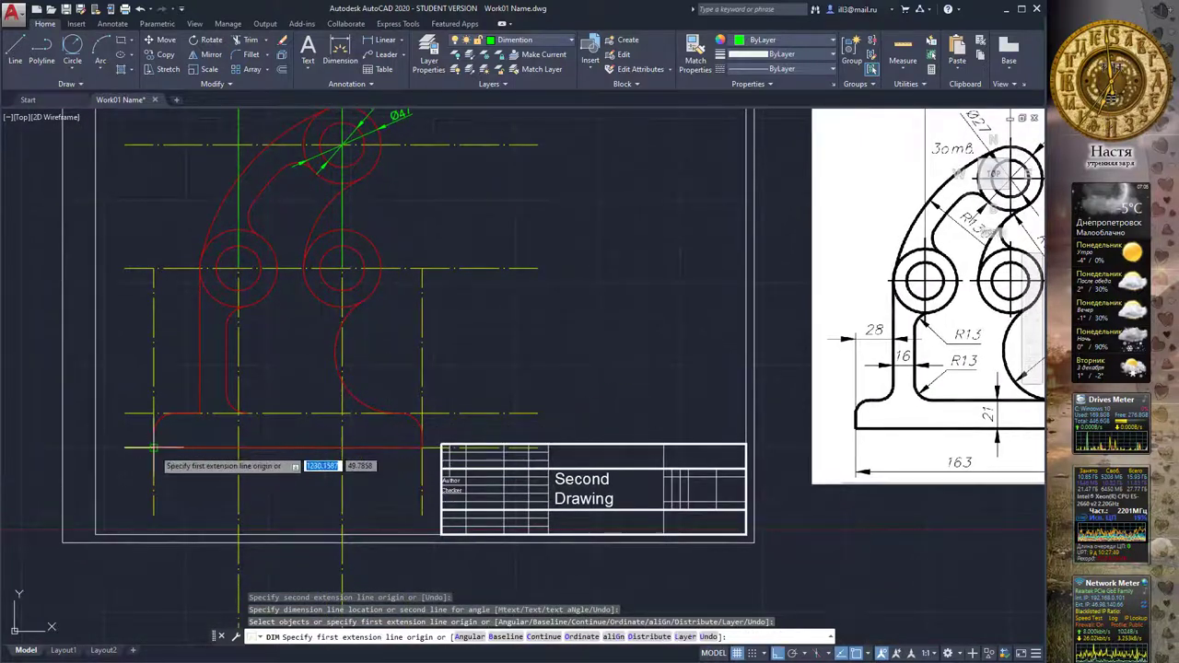
pyautogui.click(421, 449)
pyautogui.click(493, 479)
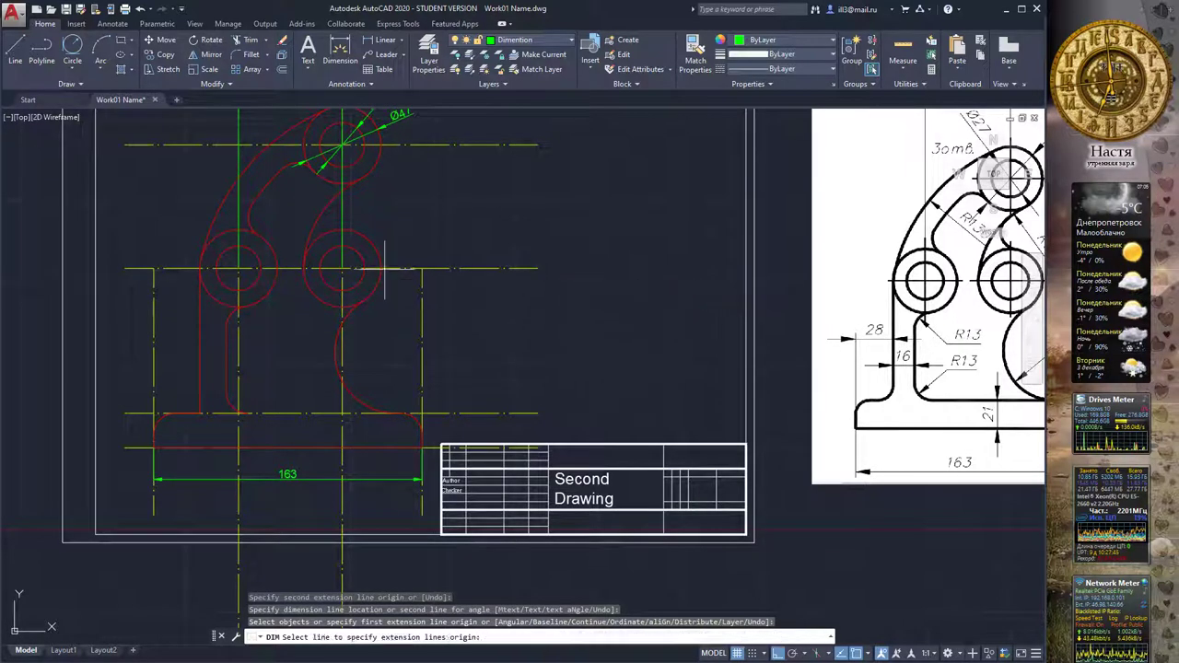
# Dimension vertically from the lower right boss centre to the base's top line and to the upper boss centre, aligning both right of the part
pyautogui.click(342, 269)
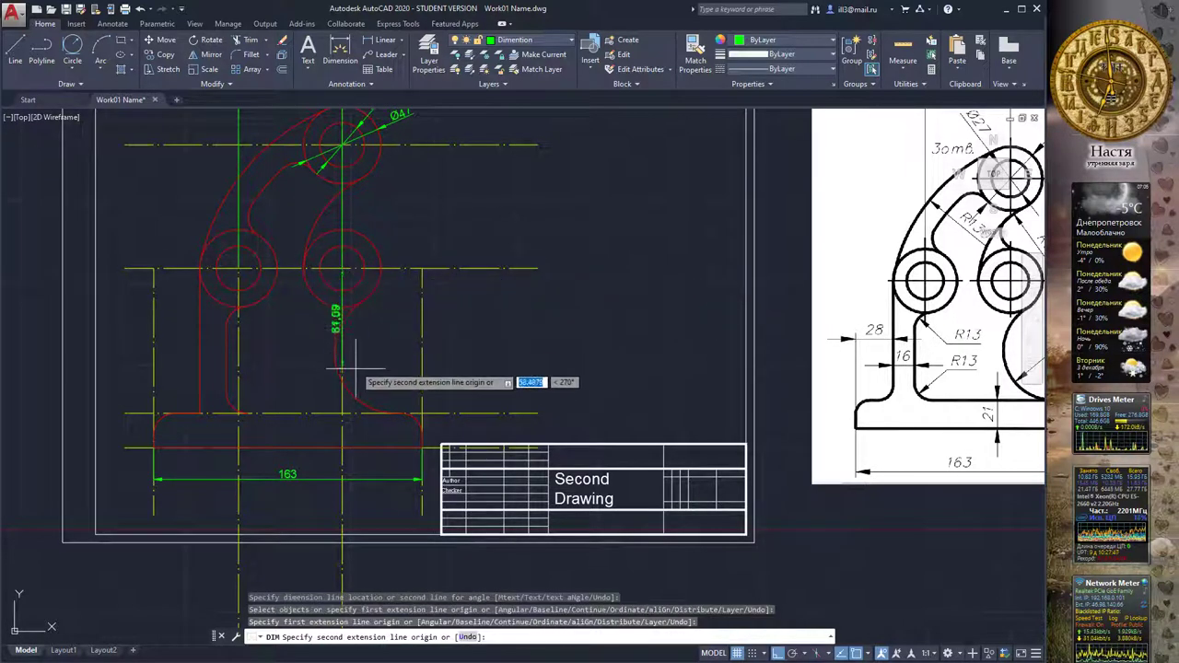
pyautogui.click(342, 413)
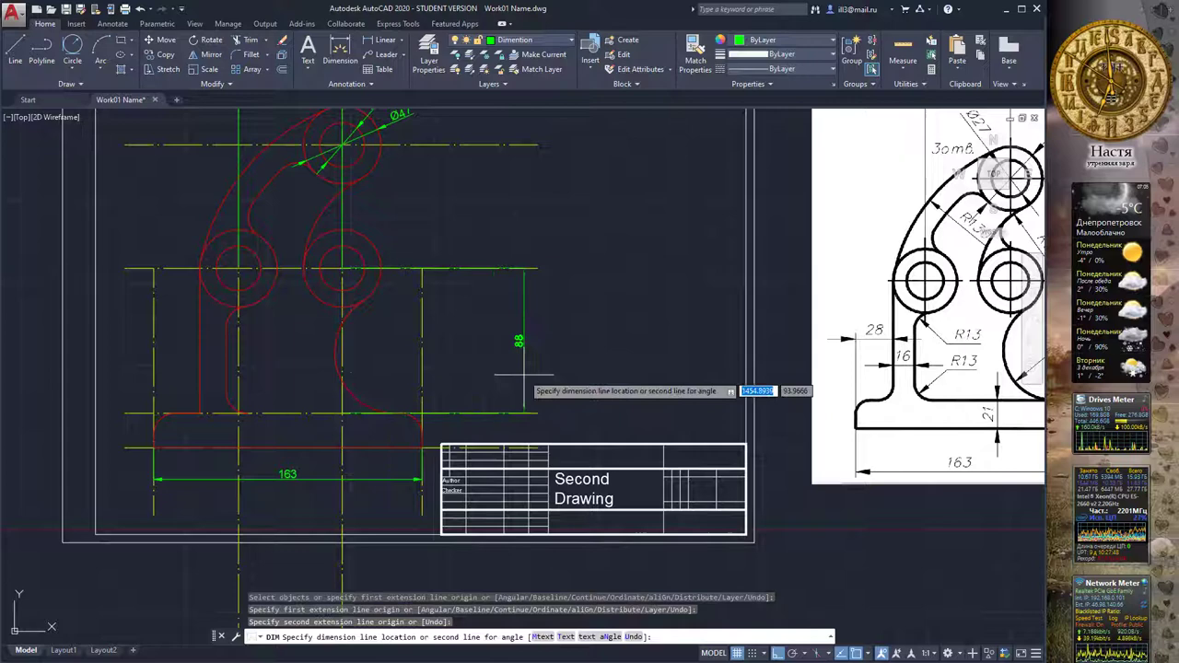
pyautogui.click(472, 368)
pyautogui.click(342, 257)
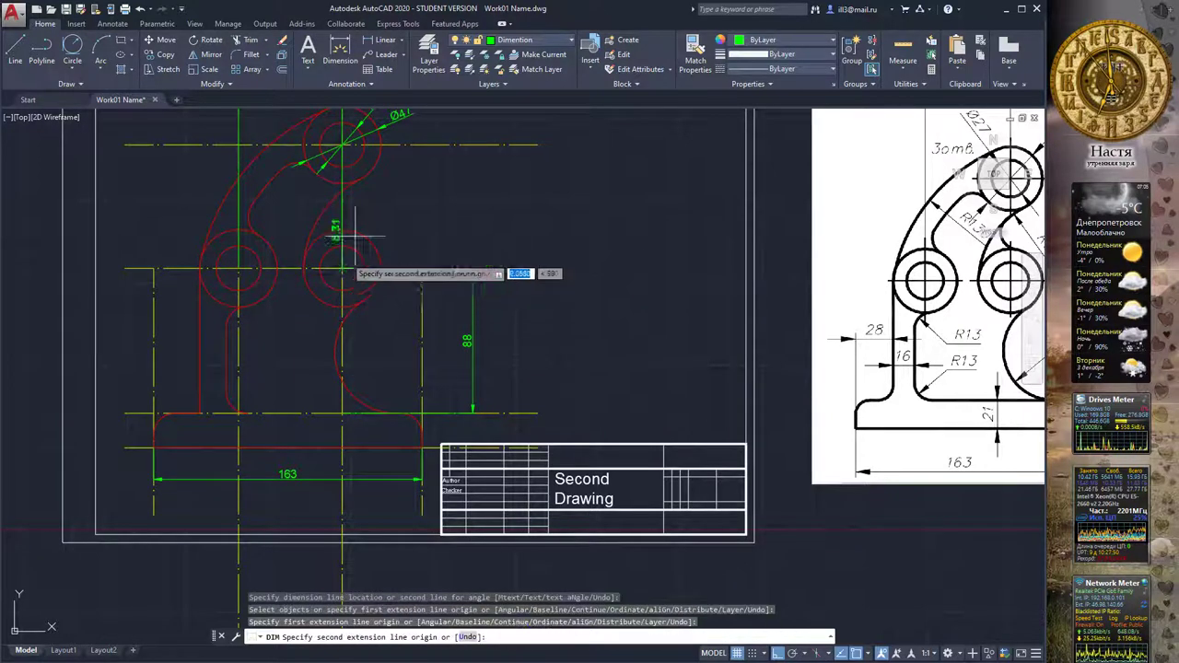
pyautogui.click(342, 144)
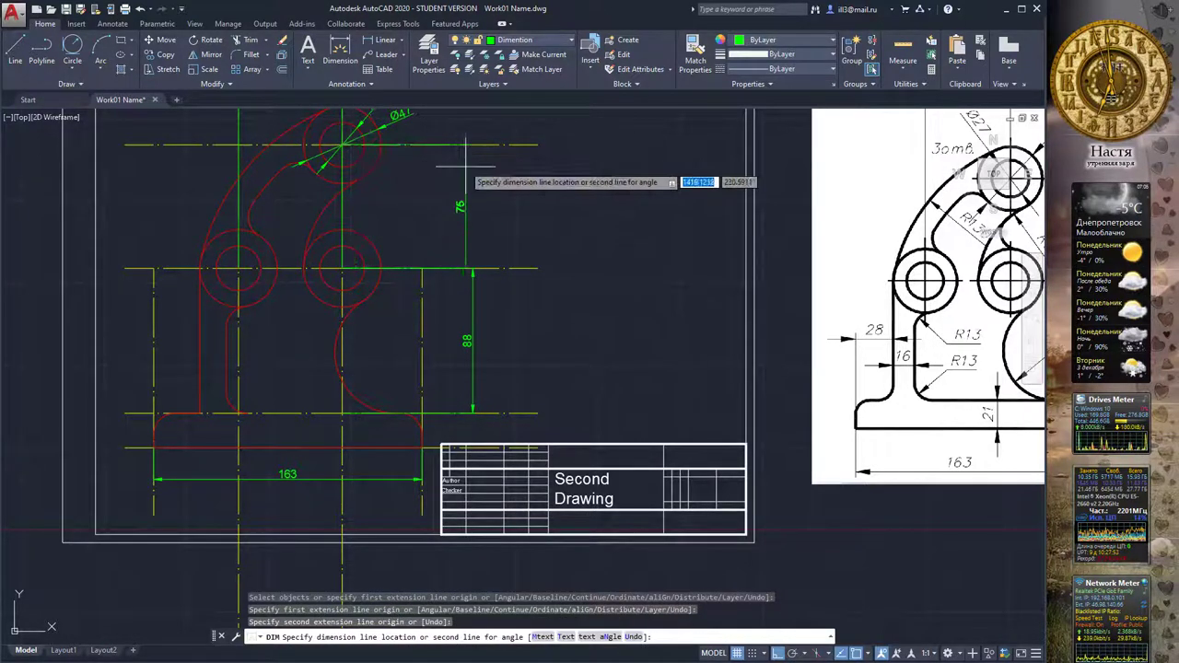
pyautogui.click(473, 169)
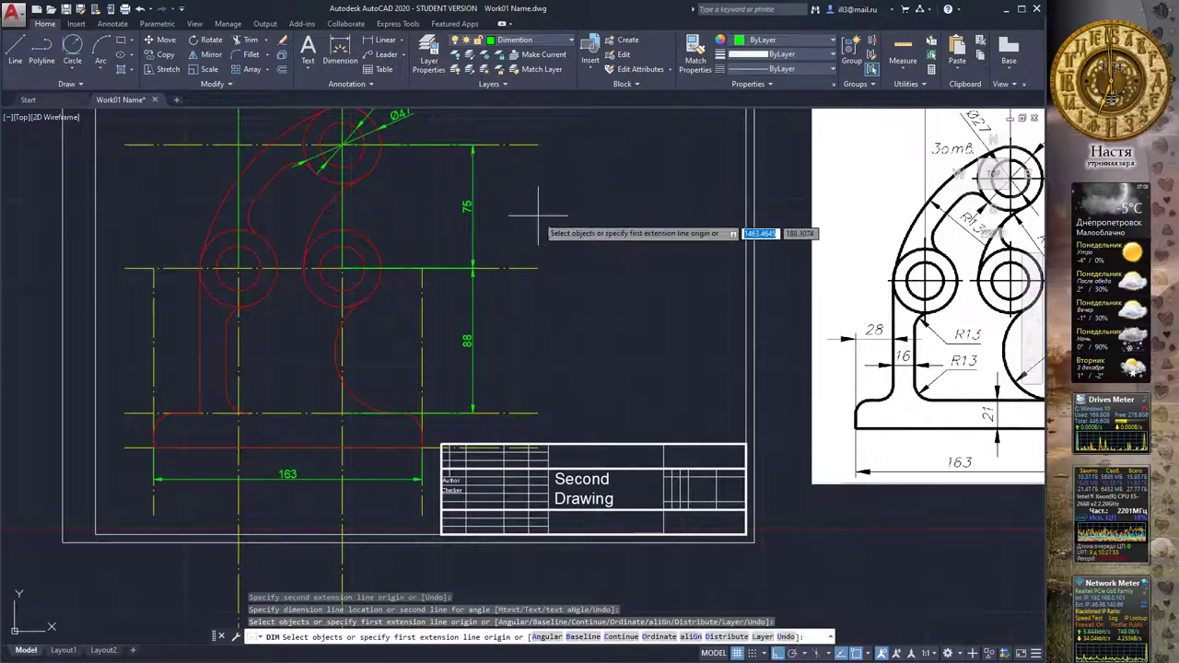
pyautogui.moveTo(540, 211); pyautogui.dragTo(597, 318, button='middle')
pyautogui.scroll(-3, 597, 318)
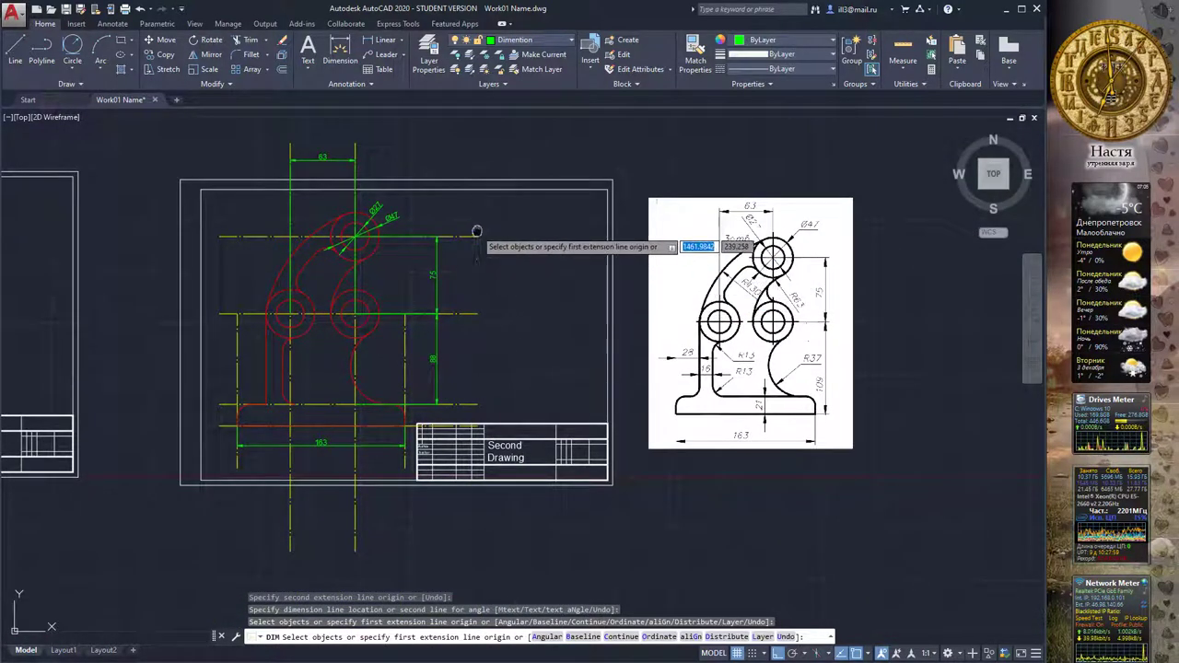
pyautogui.moveTo(480, 225); pyautogui.dragTo(489, 242, button='middle')
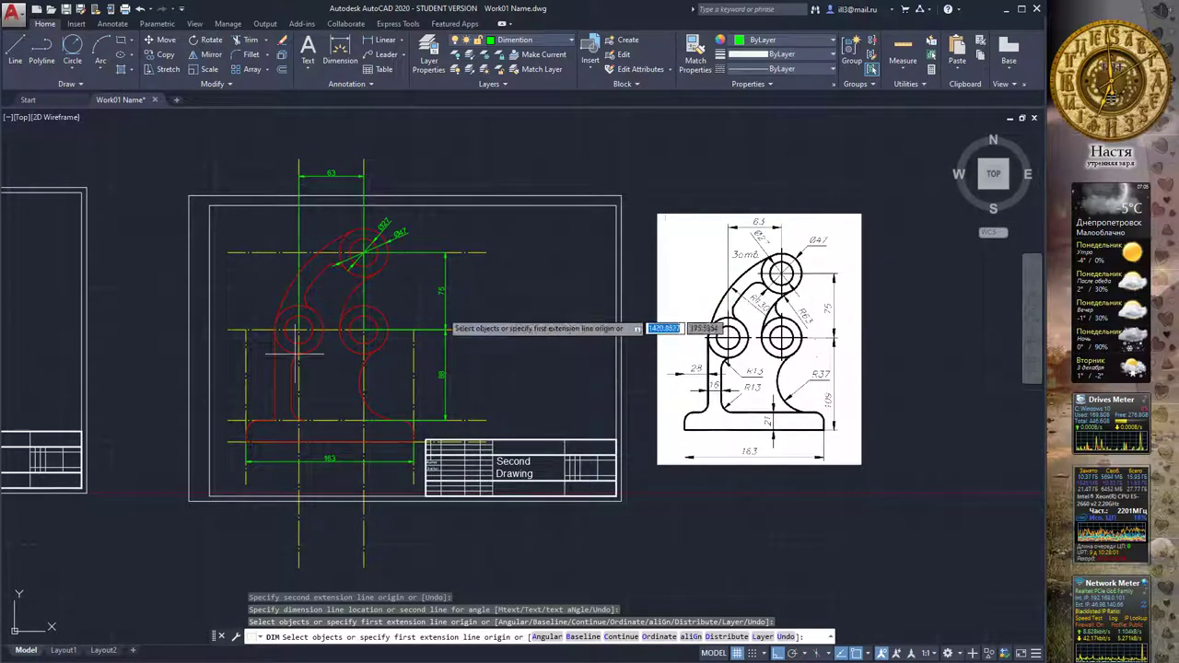